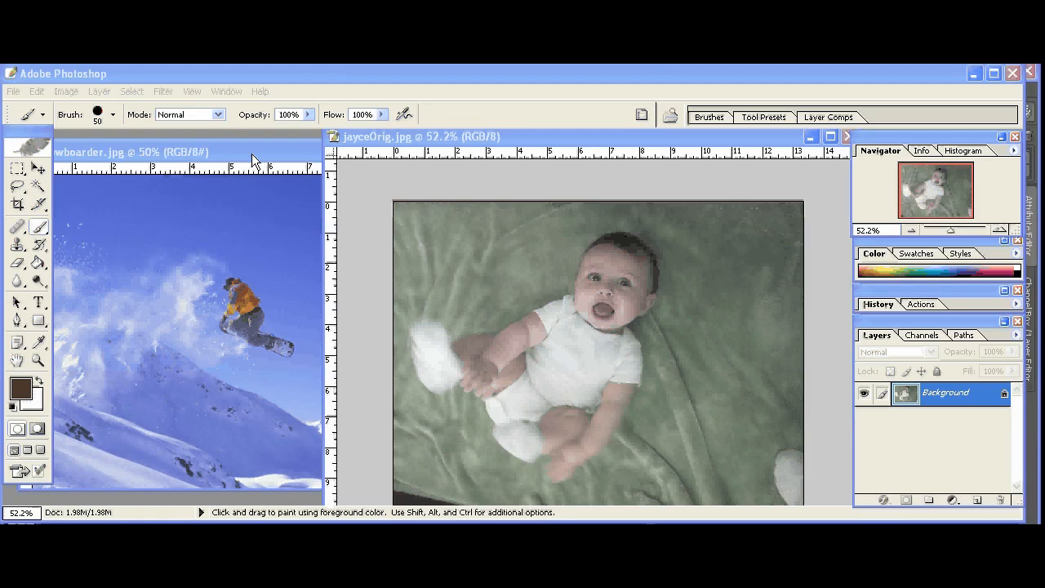
Bring the snowboarder.jpg and baby photo windows forward in turn to examine both source images
drag(252, 153, 356, 146)
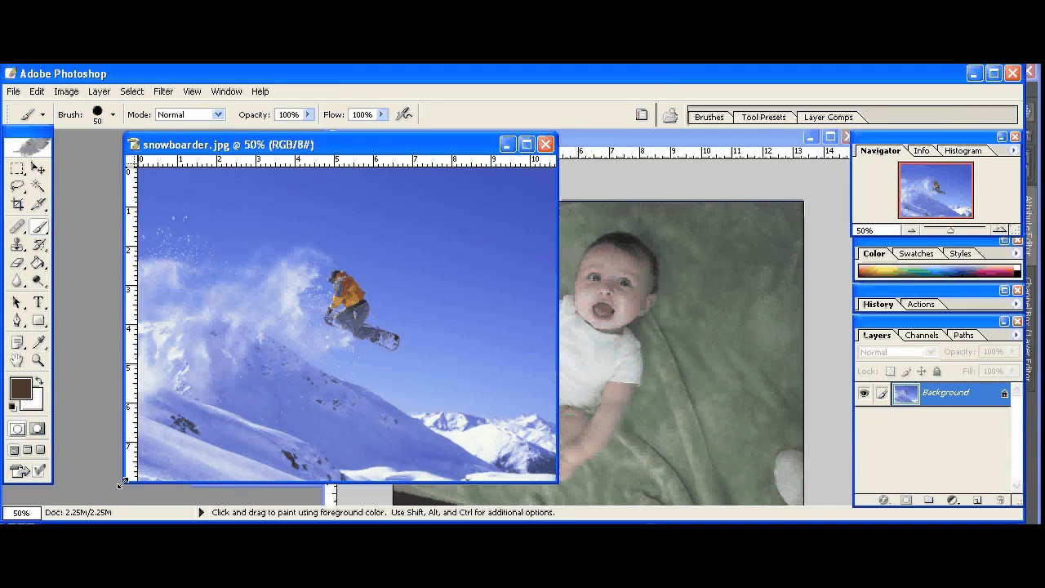
drag(123, 481, 93, 481)
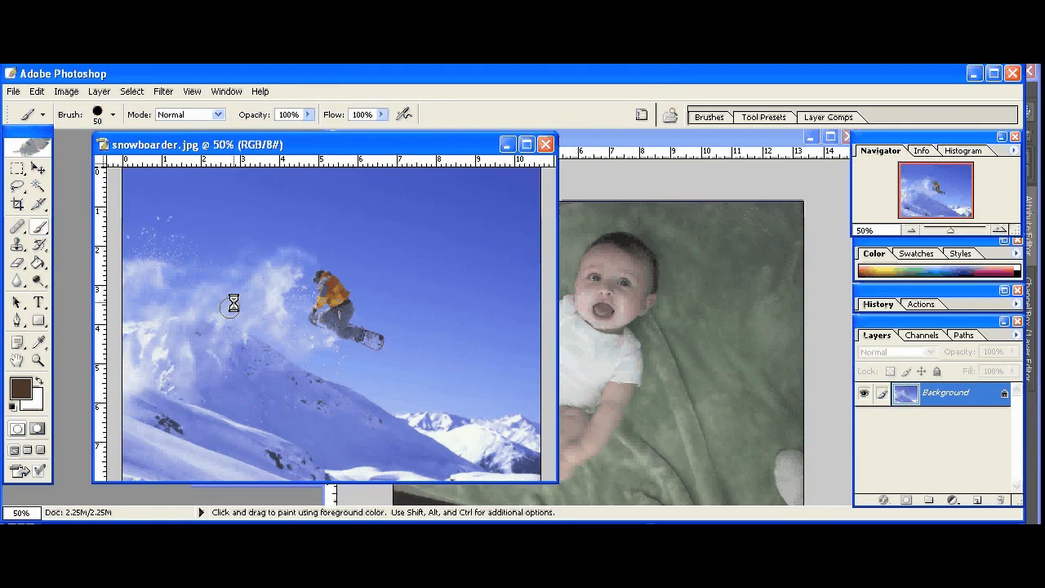
drag(390, 144, 330, 177)
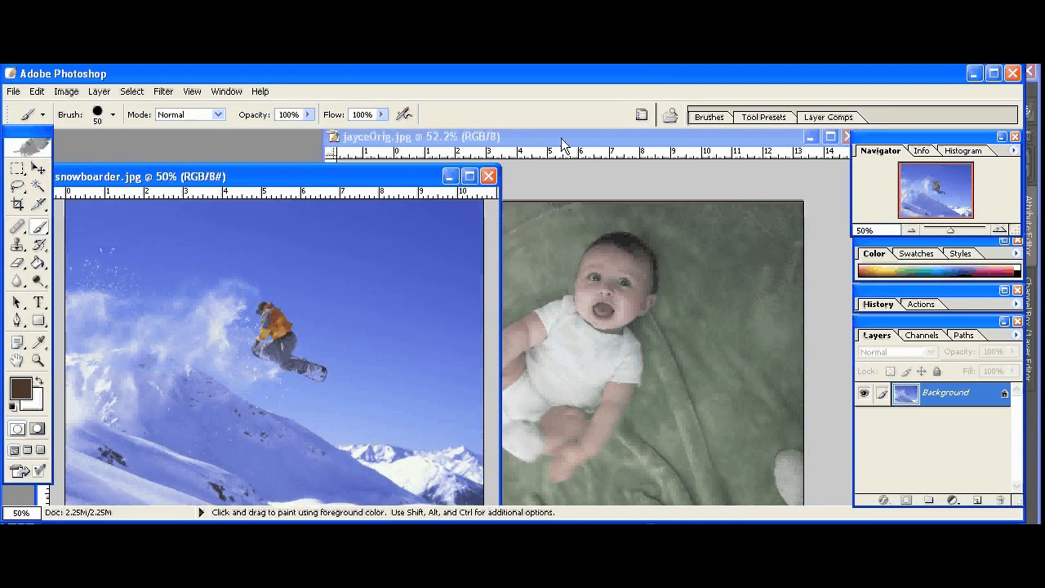
click(548, 165)
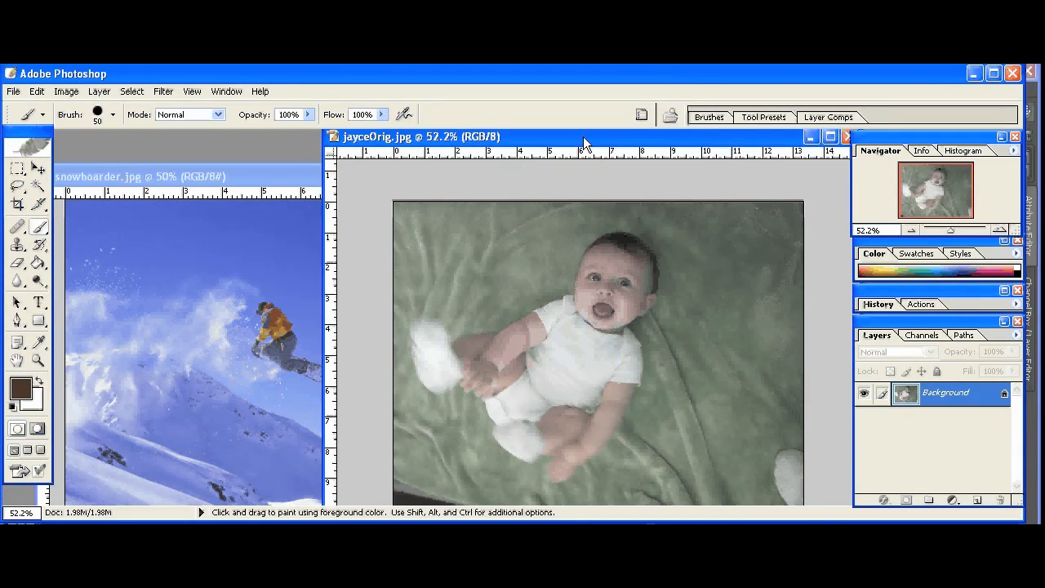
drag(583, 136, 485, 140)
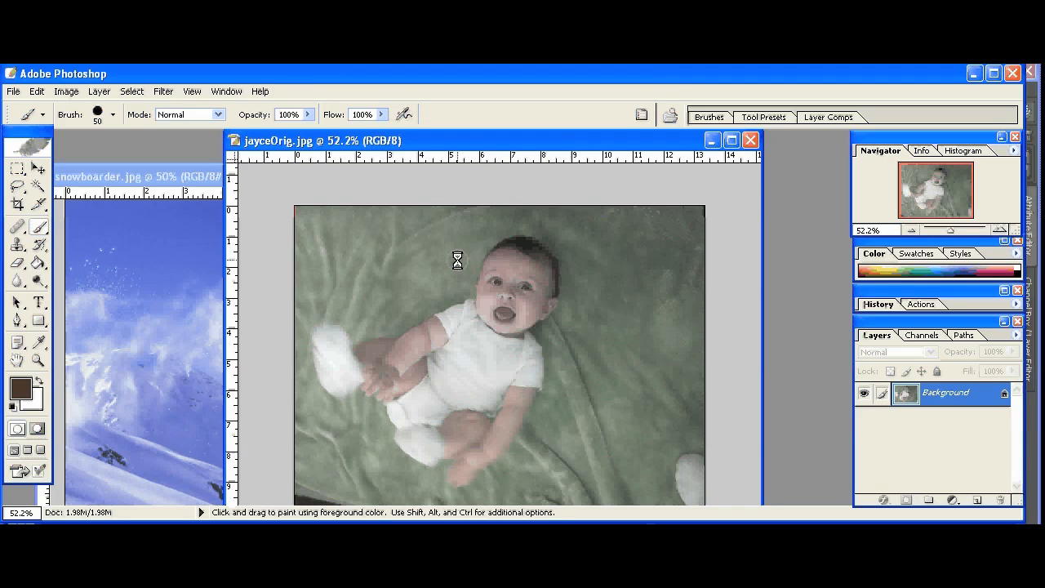
drag(532, 141, 559, 162)
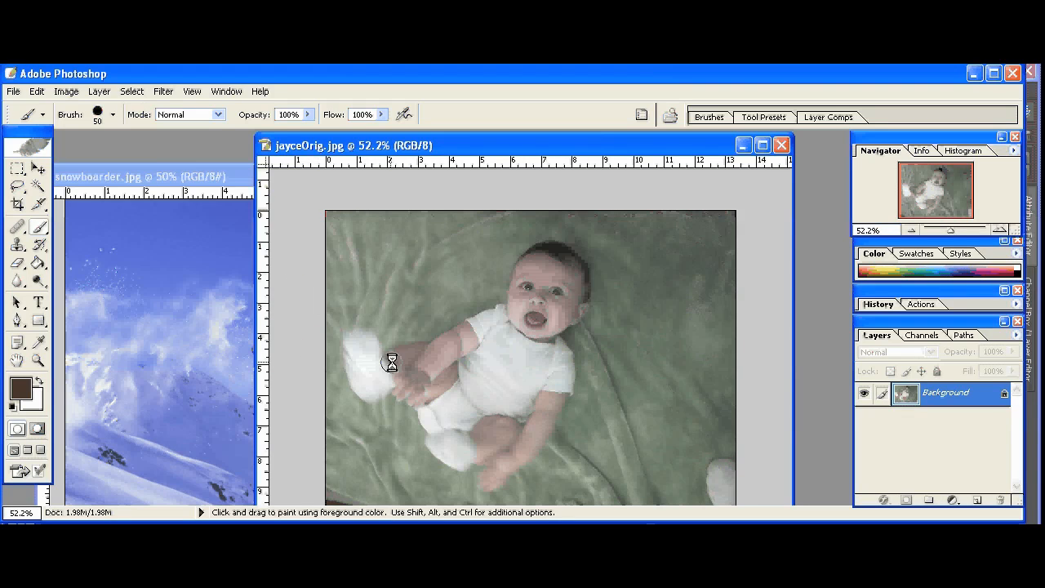
drag(438, 151, 410, 183)
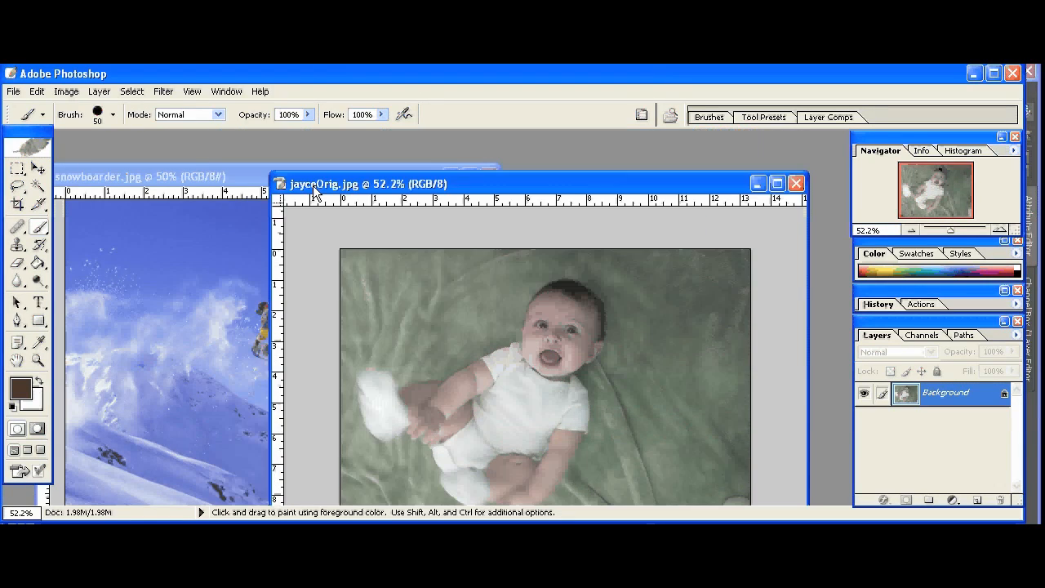
Bring board.tif to the front, zoom it to 50% and enlarge its window to examine the snowboard
drag(253, 173, 471, 180)
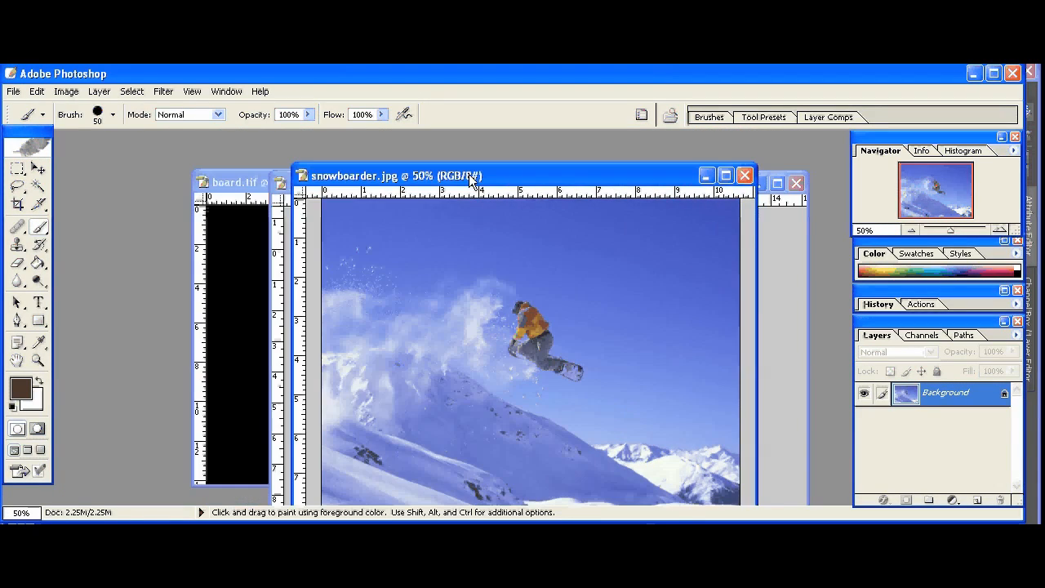
click(245, 182)
drag(277, 183, 252, 157)
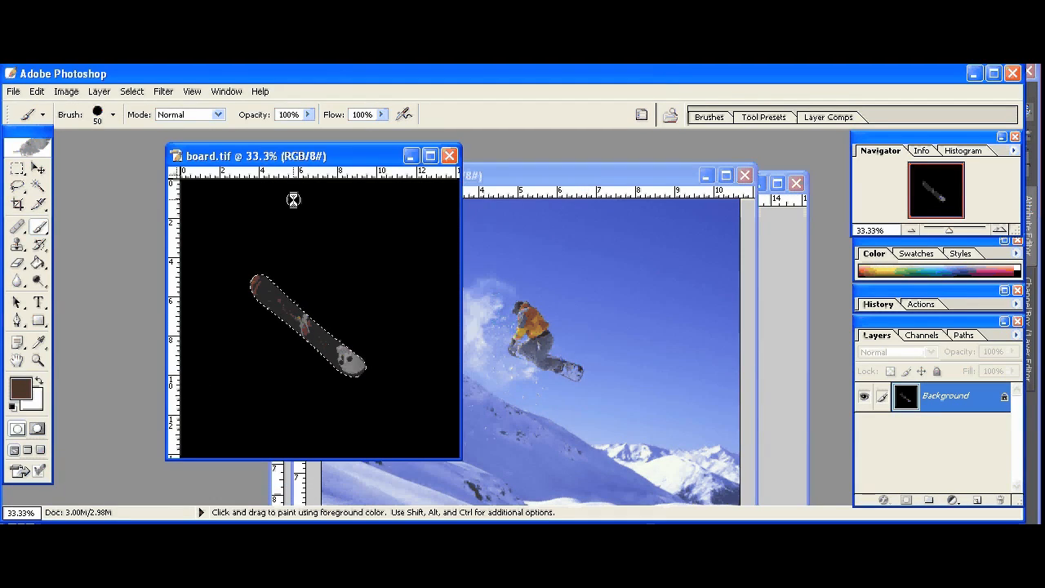
key(z)
click(335, 301)
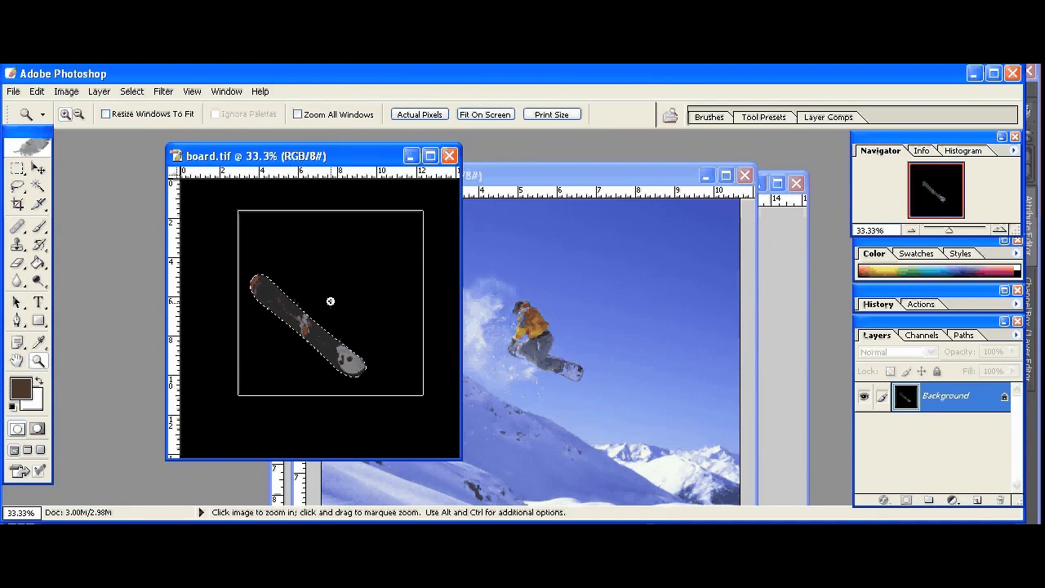
drag(470, 472, 724, 502)
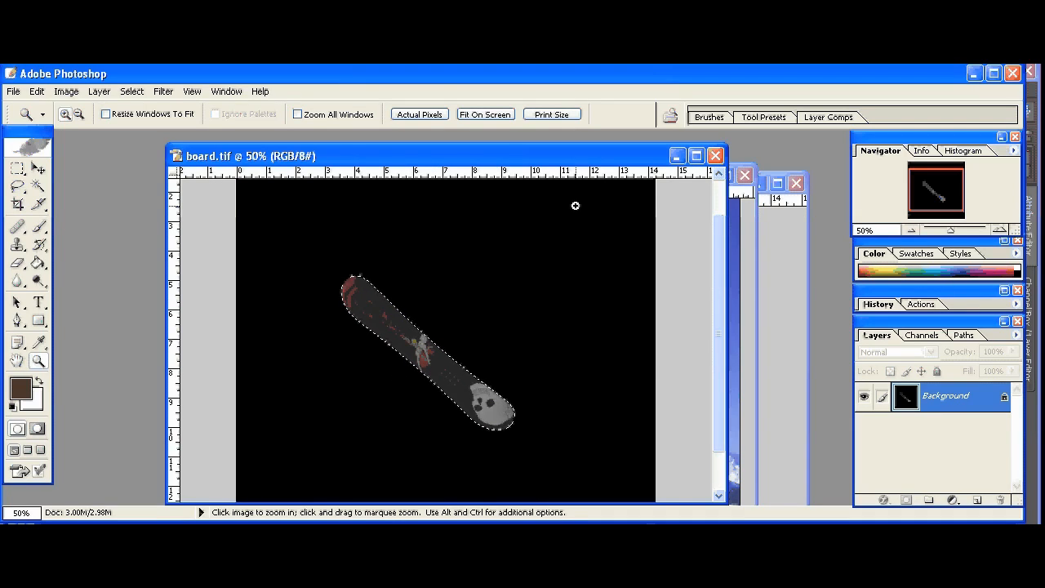
Compare board.tif with the other two source images and show the channels of board.tif
drag(580, 156, 607, 299)
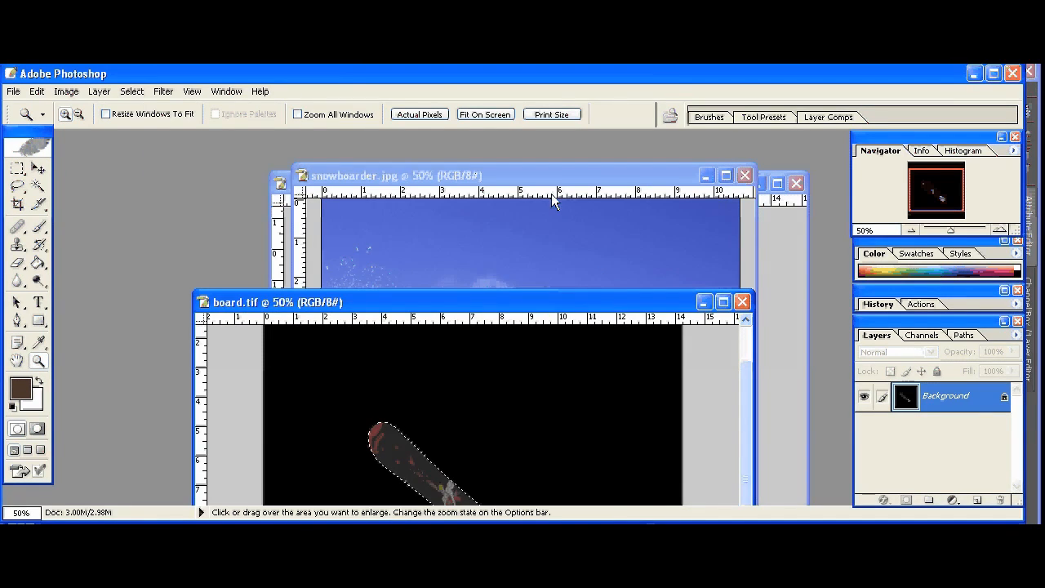
drag(550, 174, 568, 387)
click(572, 190)
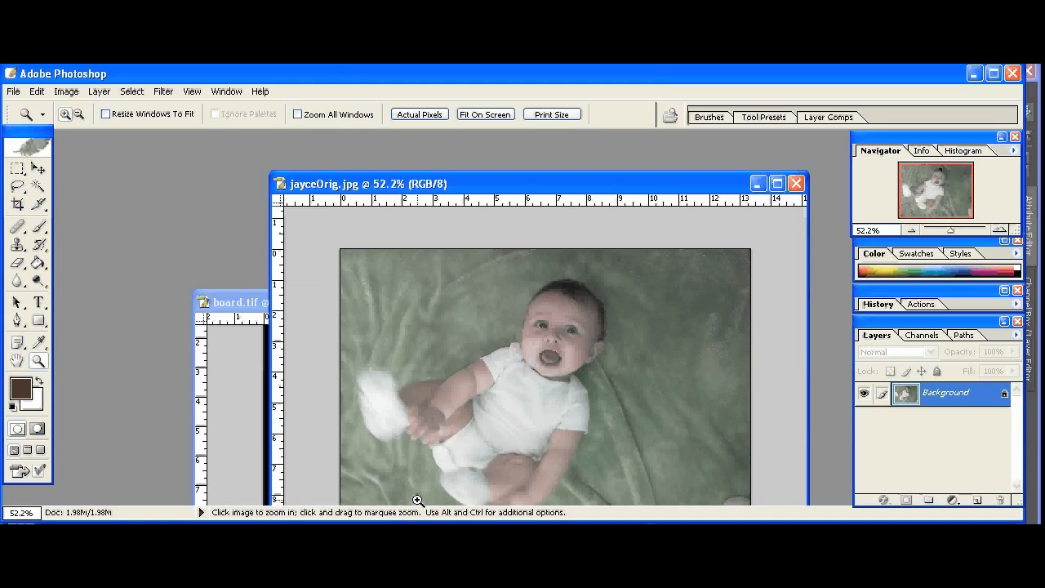
click(239, 304)
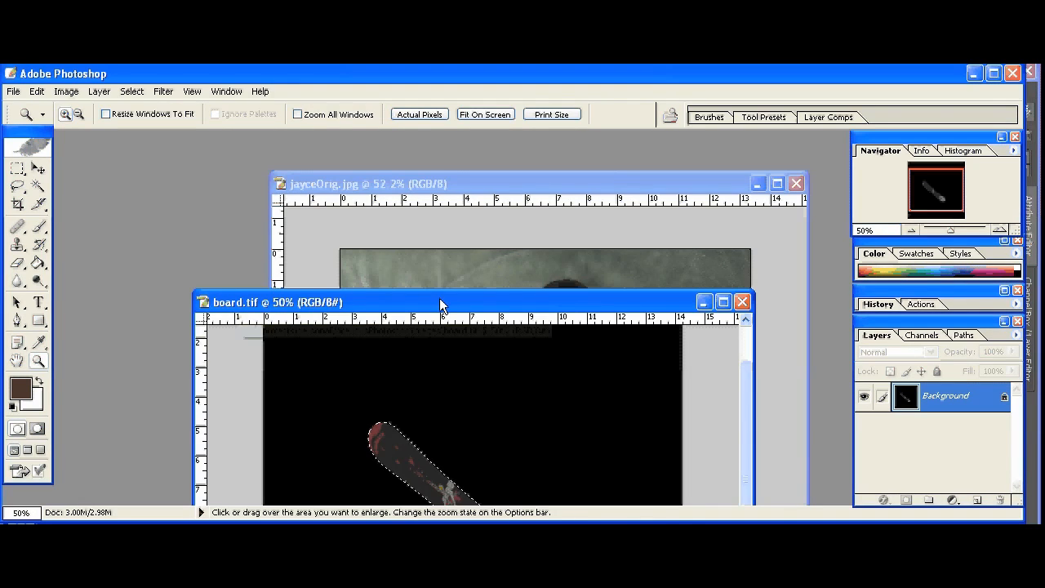
drag(440, 308, 436, 182)
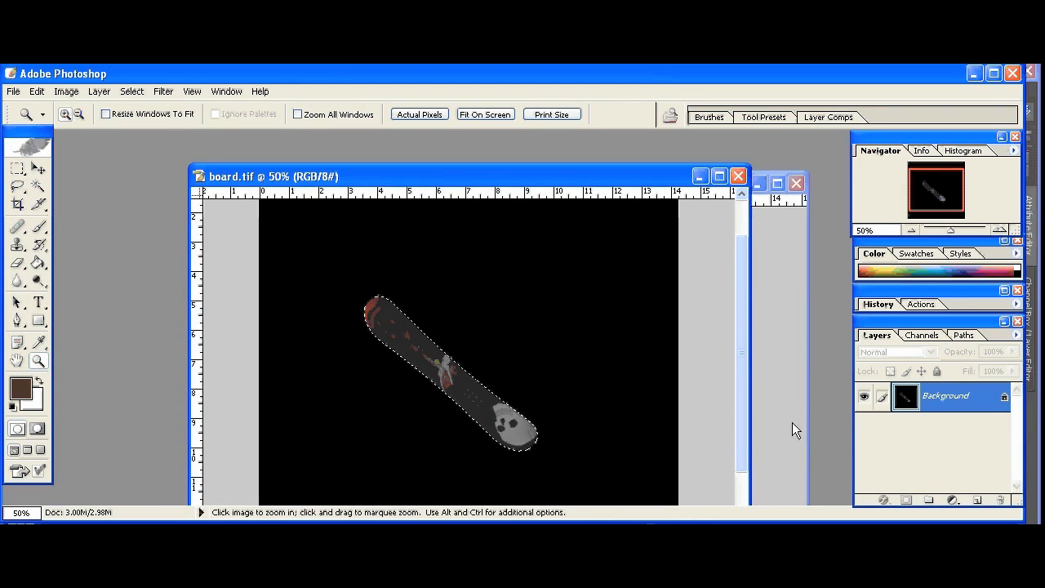
click(910, 335)
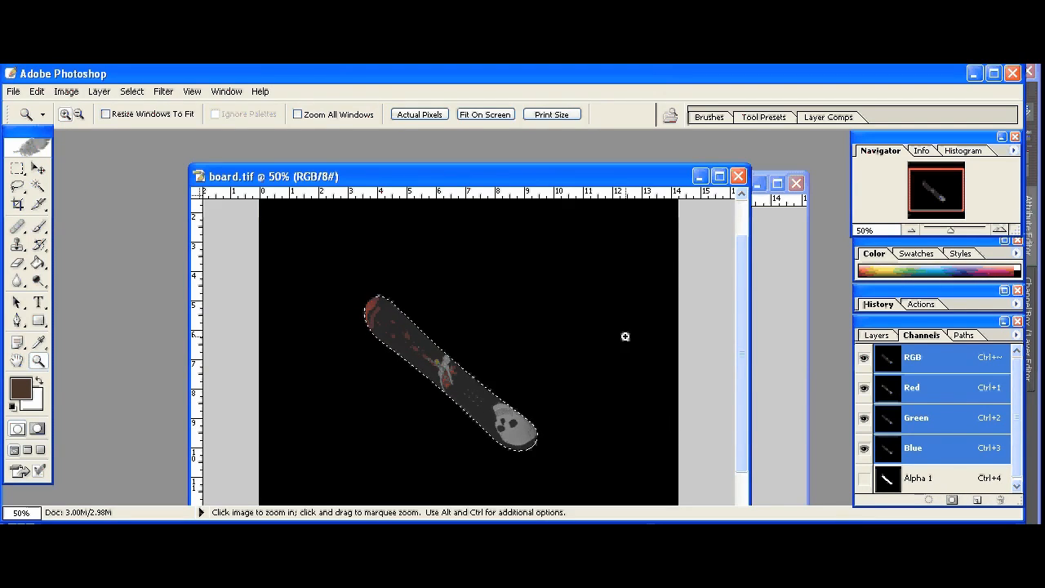
Copy the entire baby photo and paste it into snowboarder.jpg as a new layer
drag(601, 177, 648, 346)
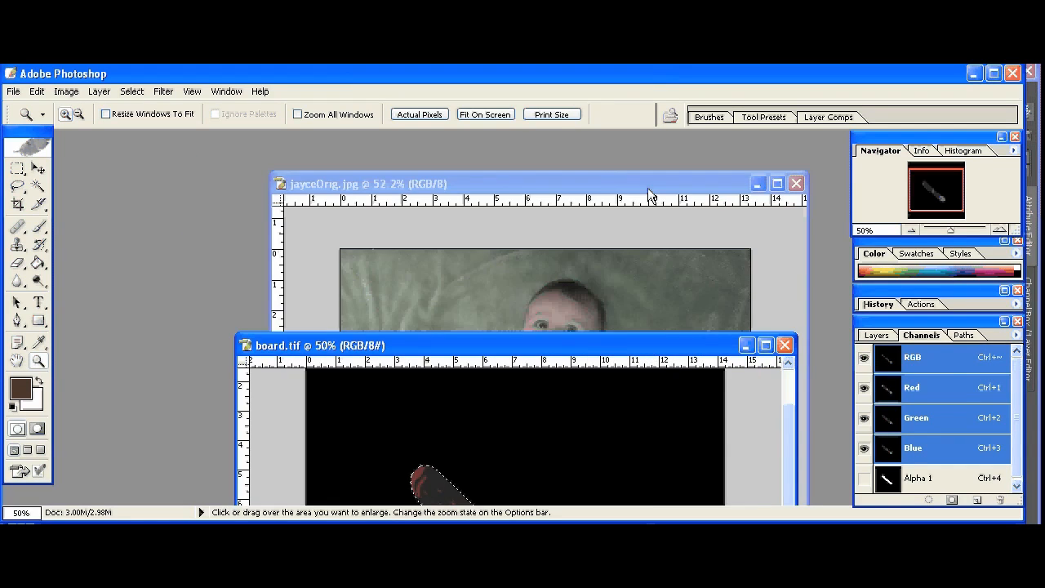
click(644, 247)
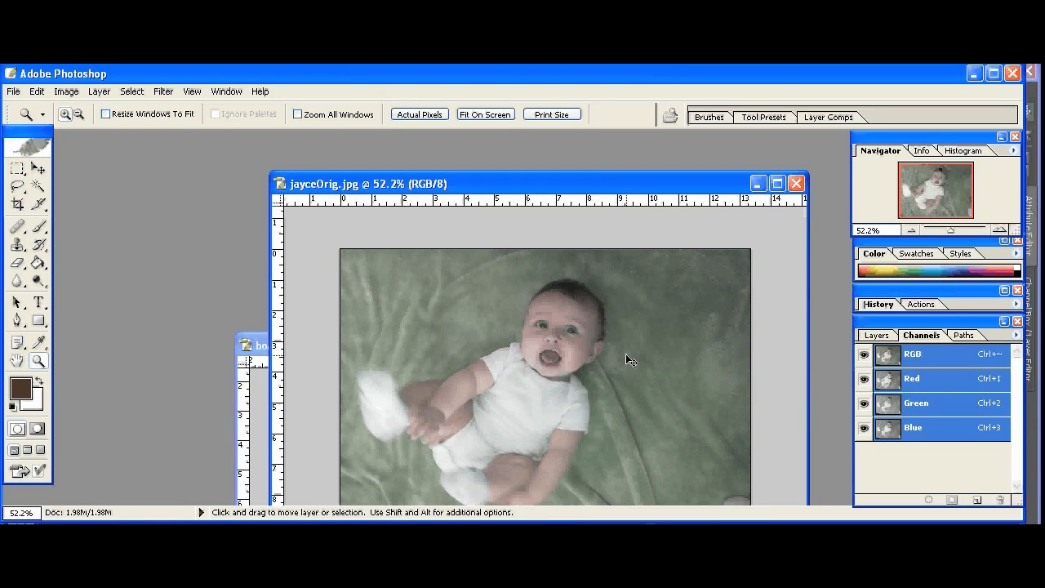
key(ctrl+a)
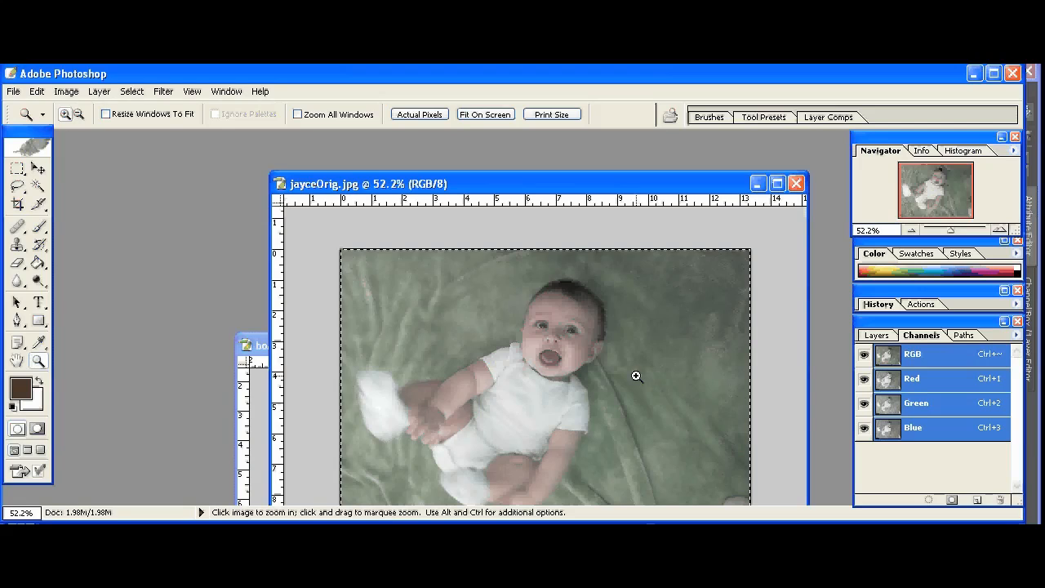
drag(262, 350, 432, 248)
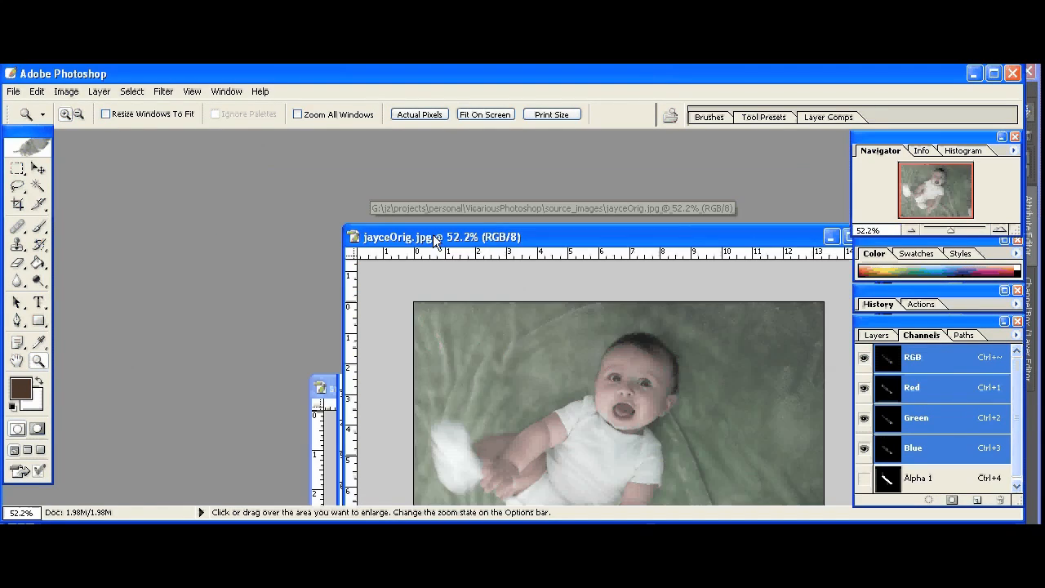
drag(434, 237, 517, 348)
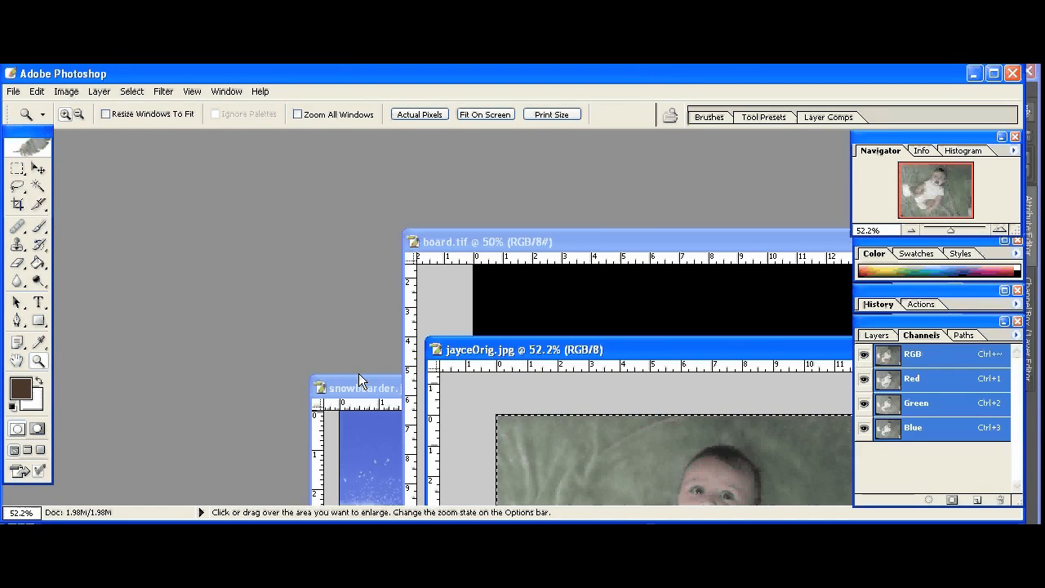
drag(359, 384, 283, 166)
key(ctrl+v)
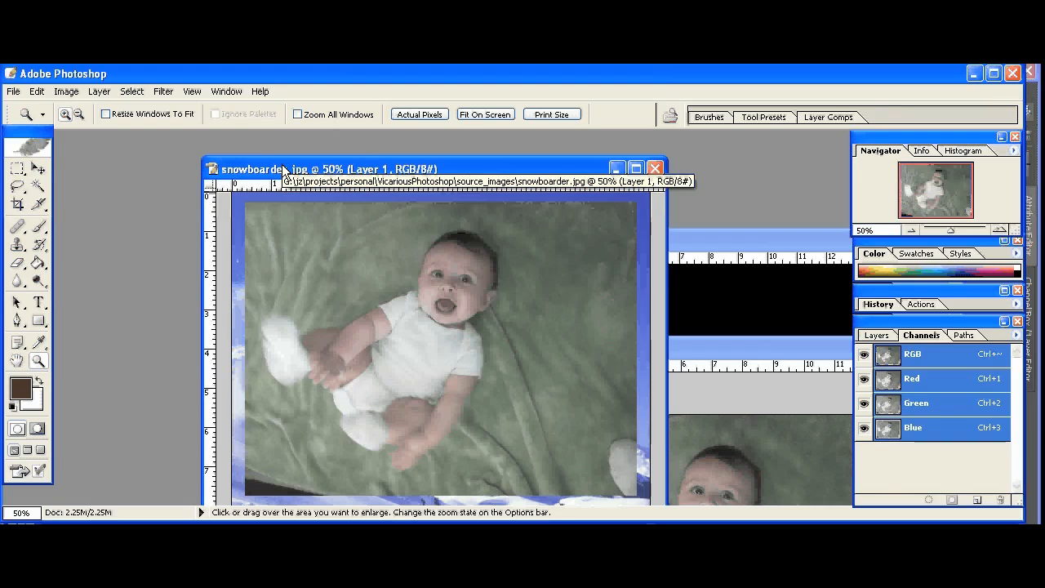
Add a layer mask to the pasted baby layer in snowboarder.jpg
alt+click(435, 330)
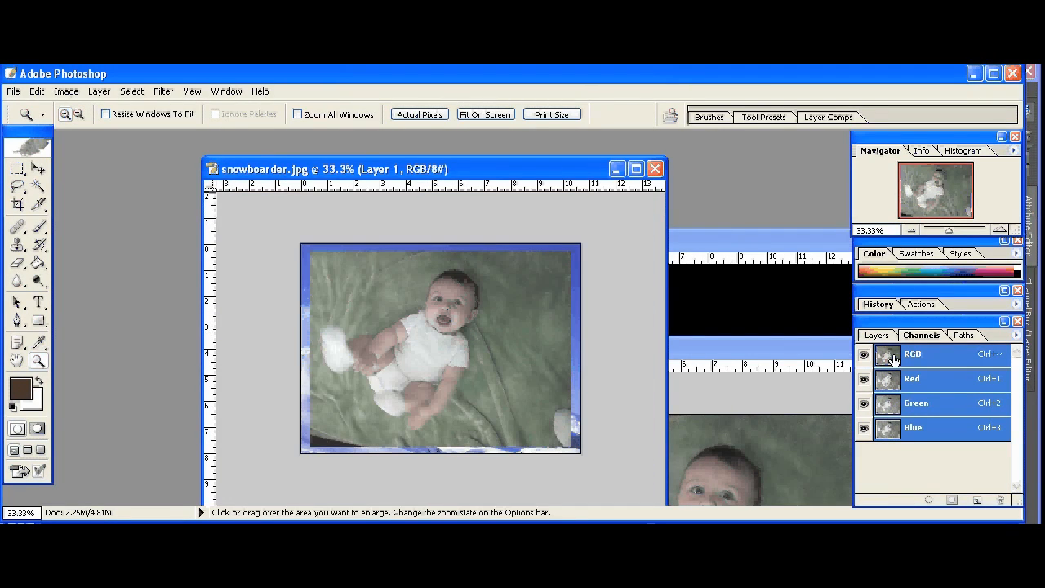
click(877, 335)
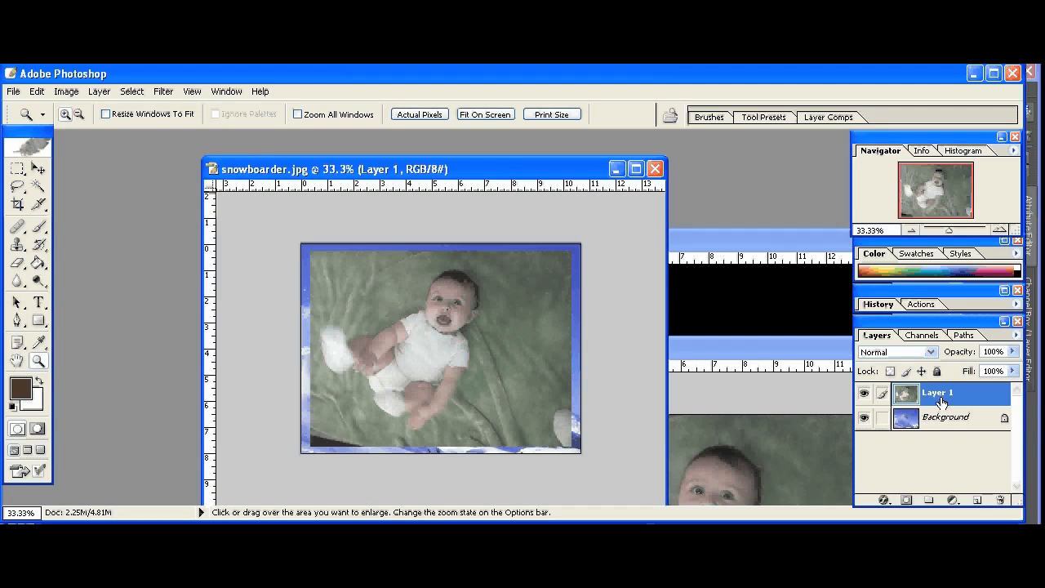
click(907, 502)
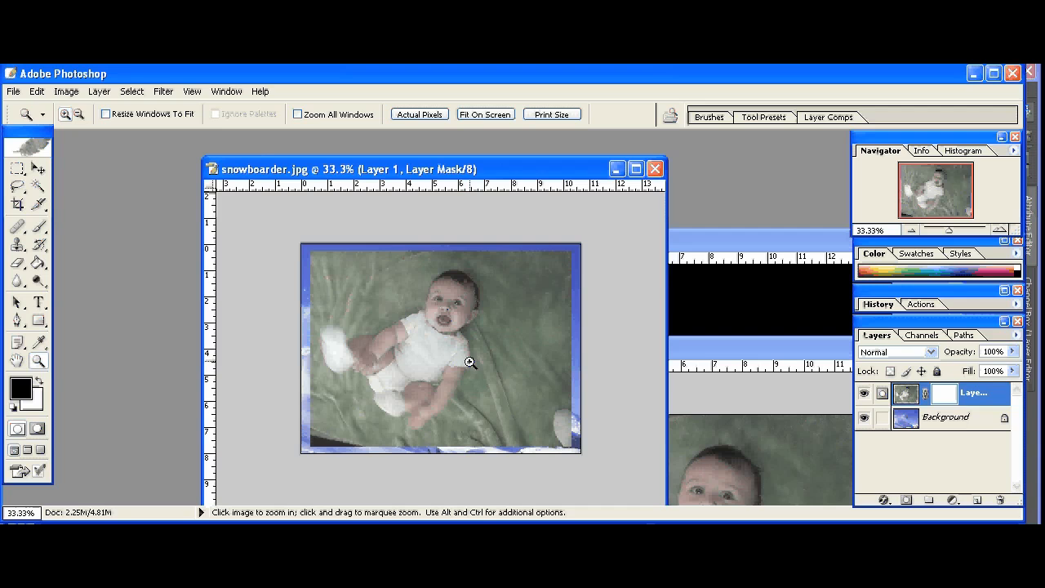
Paint black on the baby layer's mask with the 50 px brush to hide the blanket to the right of the baby's head
click(446, 317)
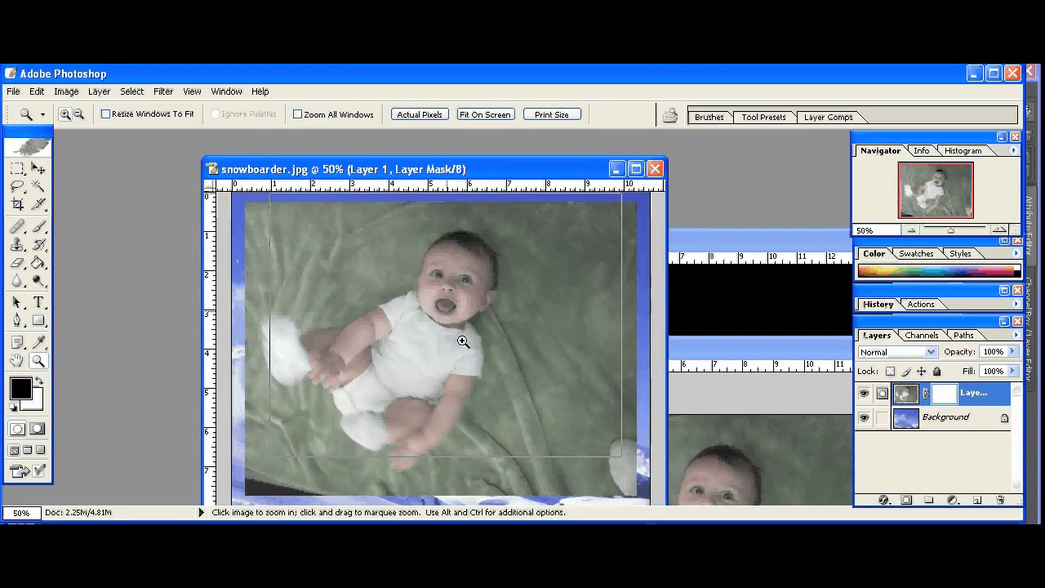
click(462, 341)
key(b)
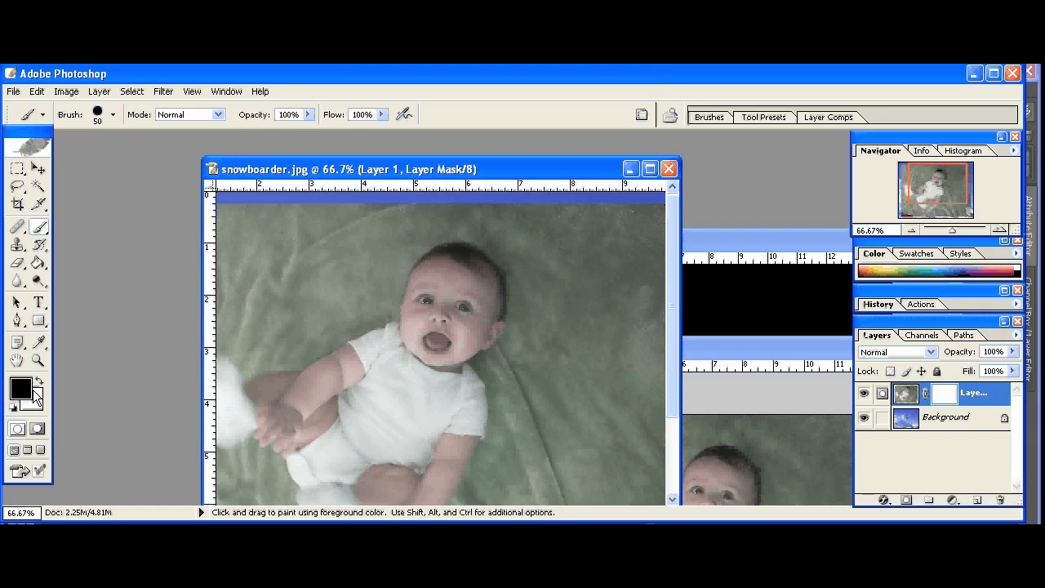
mouse_move(534, 362)
mouse_down()
mouse_move(550, 319)
mouse_move(532, 355)
mouse_move(543, 300)
mouse_move(572, 341)
mouse_move(577, 244)
mouse_move(614, 294)
mouse_up()
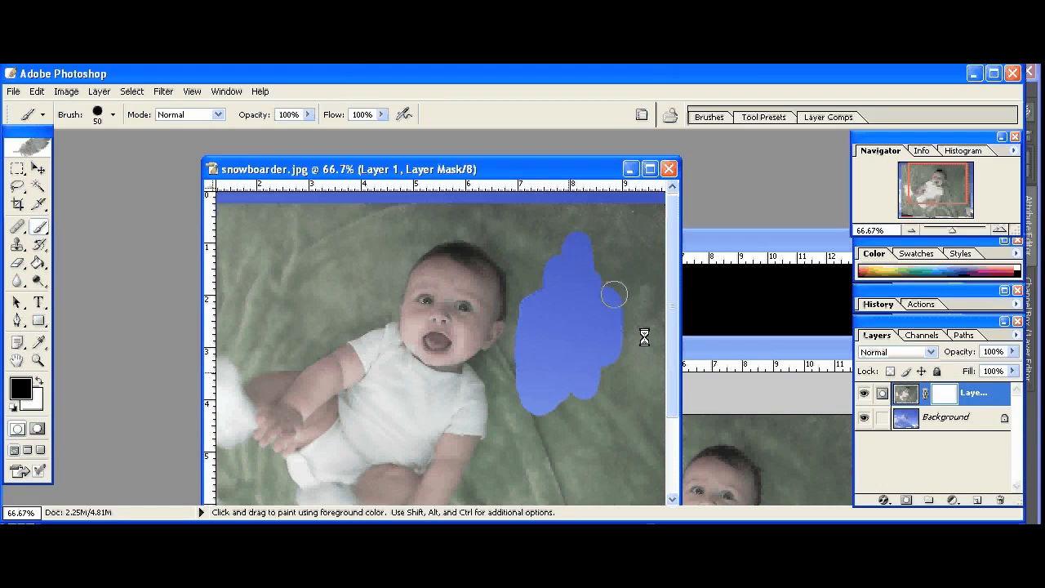
Lower the brush hardness to 93% and mask out a strip of blanket along the left side of the baby's head
click(113, 114)
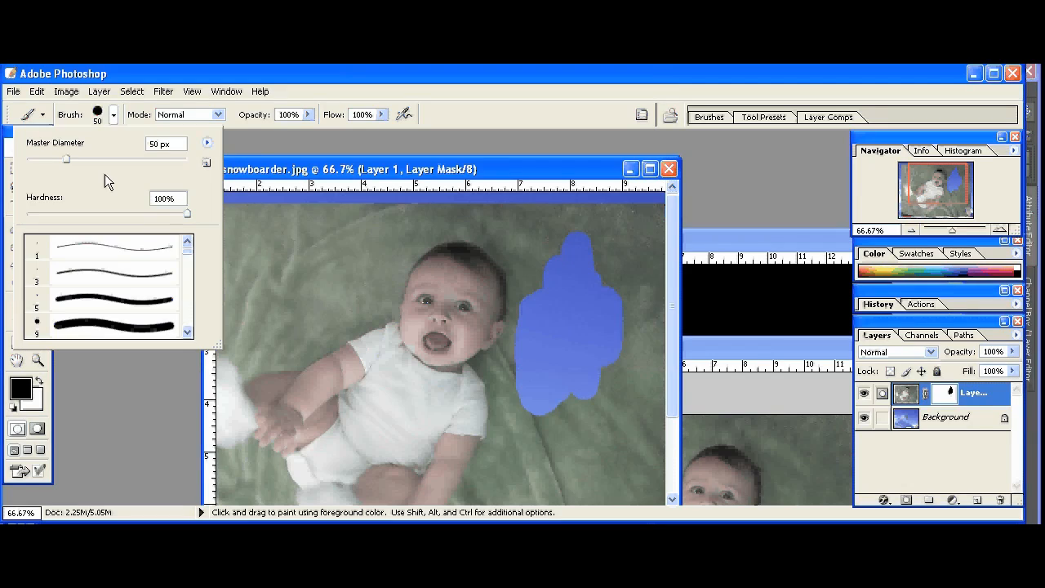
drag(187, 215, 176, 216)
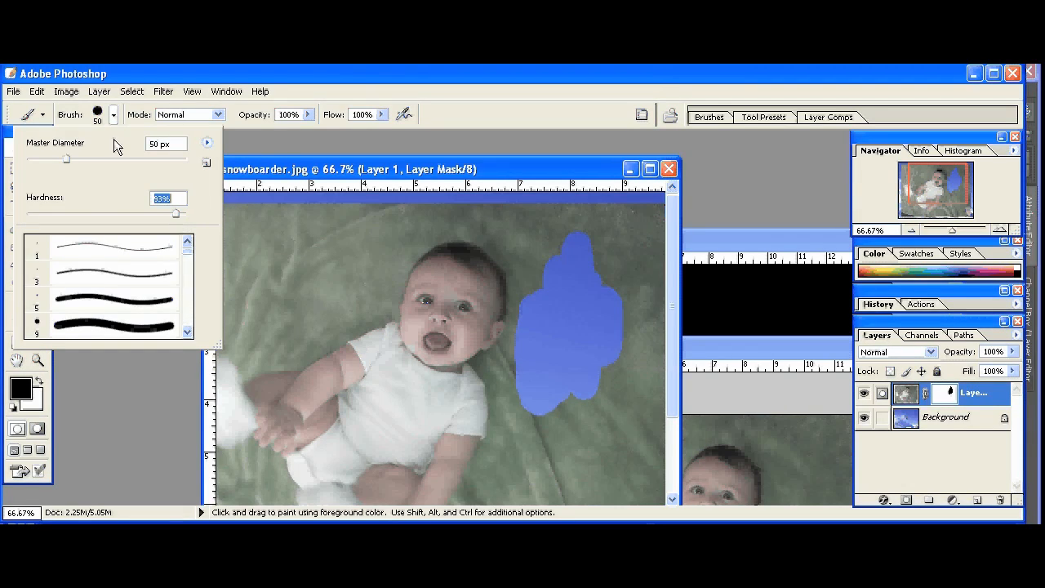
click(159, 78)
key(z)
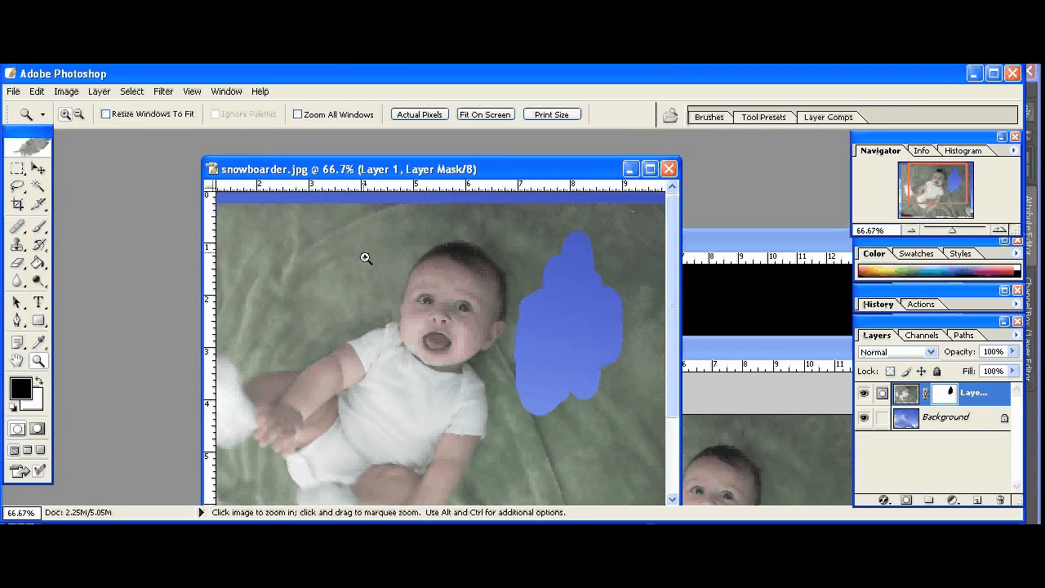
click(394, 290)
click(445, 336)
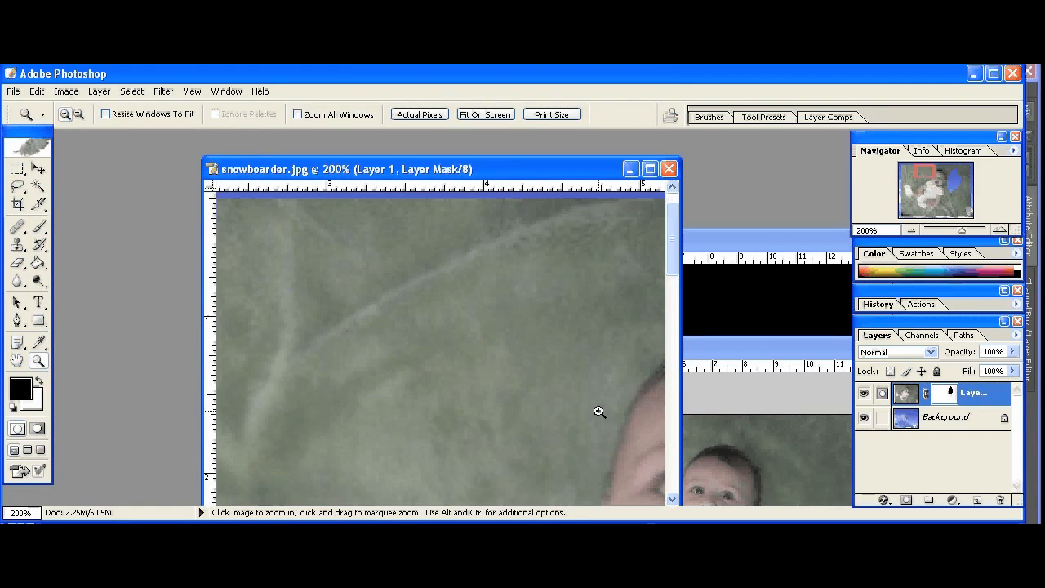
key(space)
mouse_move(601, 401)
mouse_down()
mouse_move(436, 324)
mouse_move(404, 294)
mouse_up()
key(b)
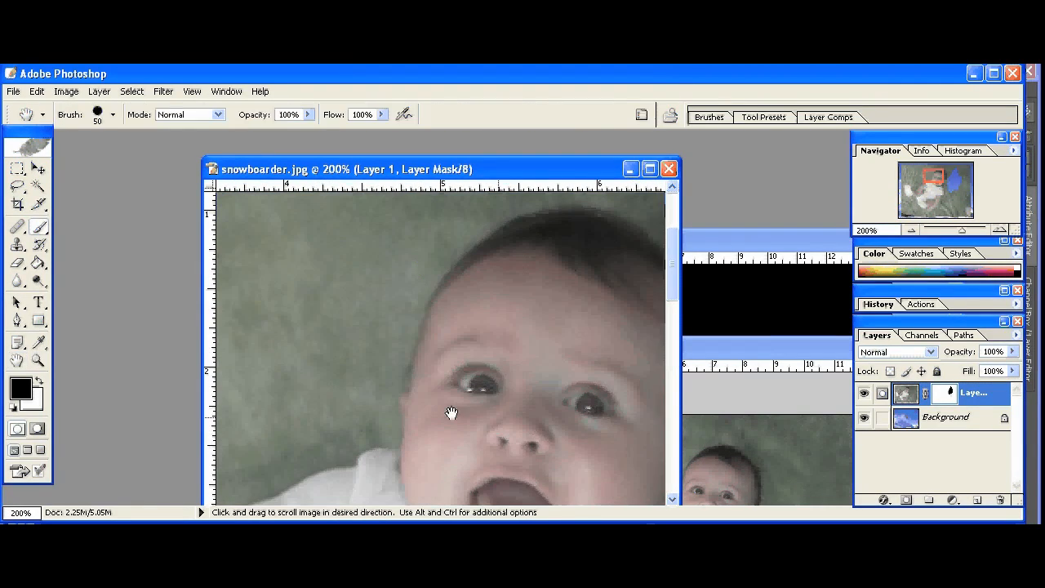
mouse_move(324, 397)
mouse_down()
mouse_move(350, 366)
mouse_move(349, 389)
mouse_move(357, 378)
mouse_move(376, 301)
mouse_move(373, 322)
mouse_move(397, 273)
mouse_move(350, 280)
mouse_up()
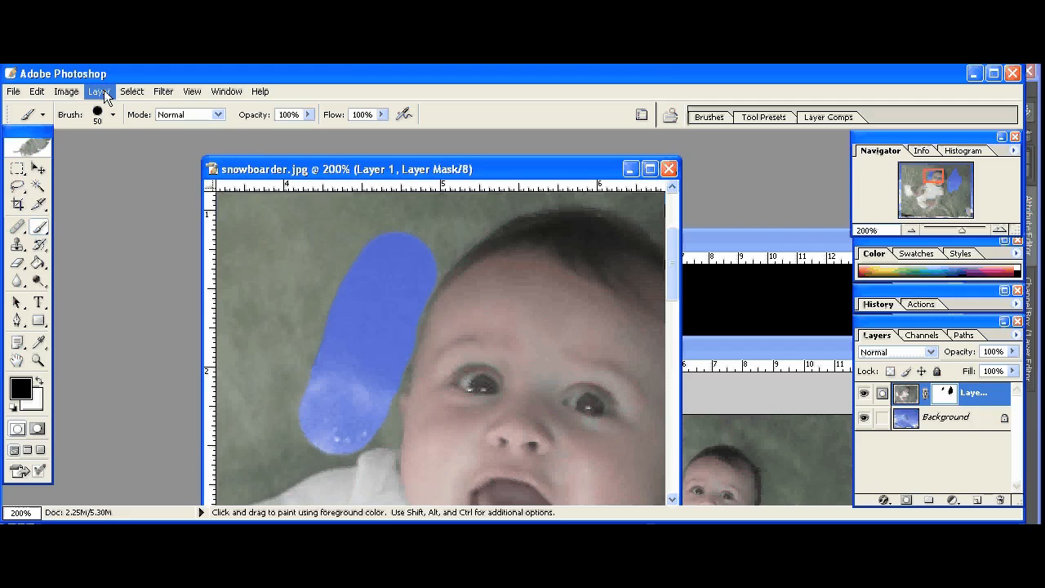
Soften the 50 px brush further by reducing its hardness for masking around the head
click(113, 114)
drag(186, 214, 155, 215)
click(408, 243)
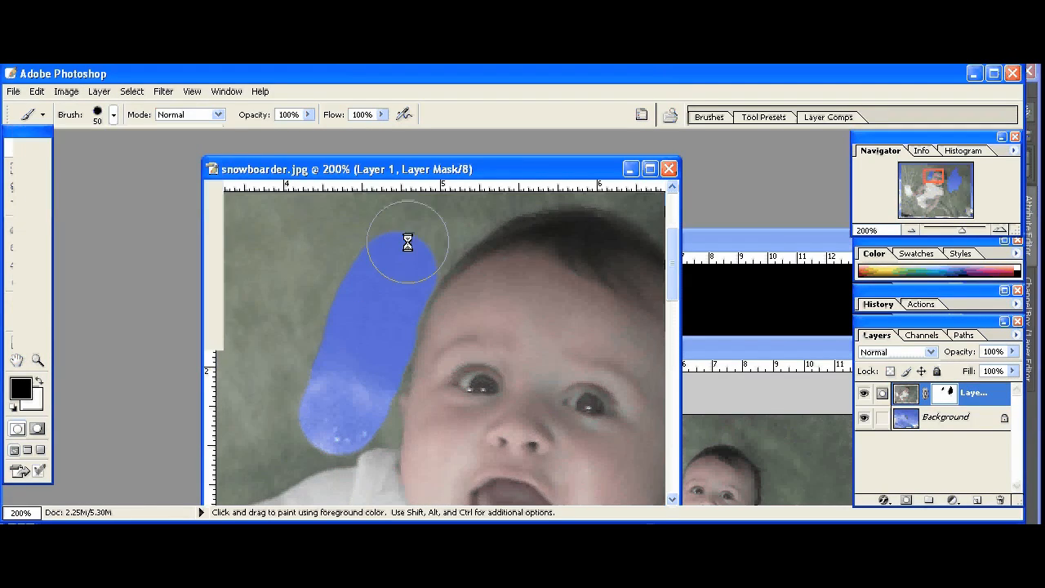
Paint black on the mask over the blanket and across the baby's face, and restore the face by painting white
mouse_move(416, 245)
mouse_down()
mouse_move(478, 194)
mouse_move(362, 275)
mouse_move(303, 392)
mouse_move(324, 350)
mouse_move(662, 381)
mouse_move(512, 442)
mouse_up()
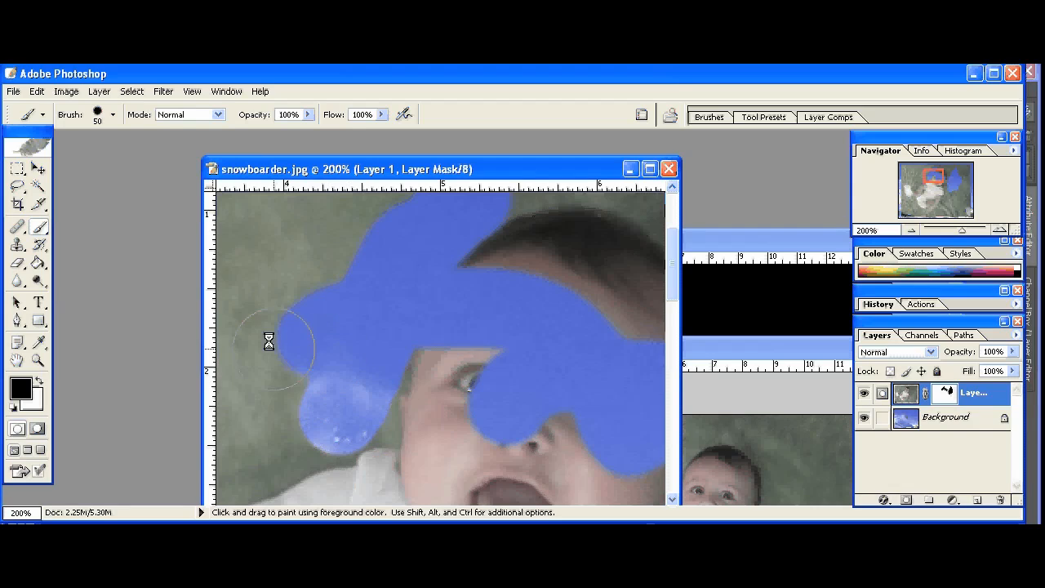
click(38, 380)
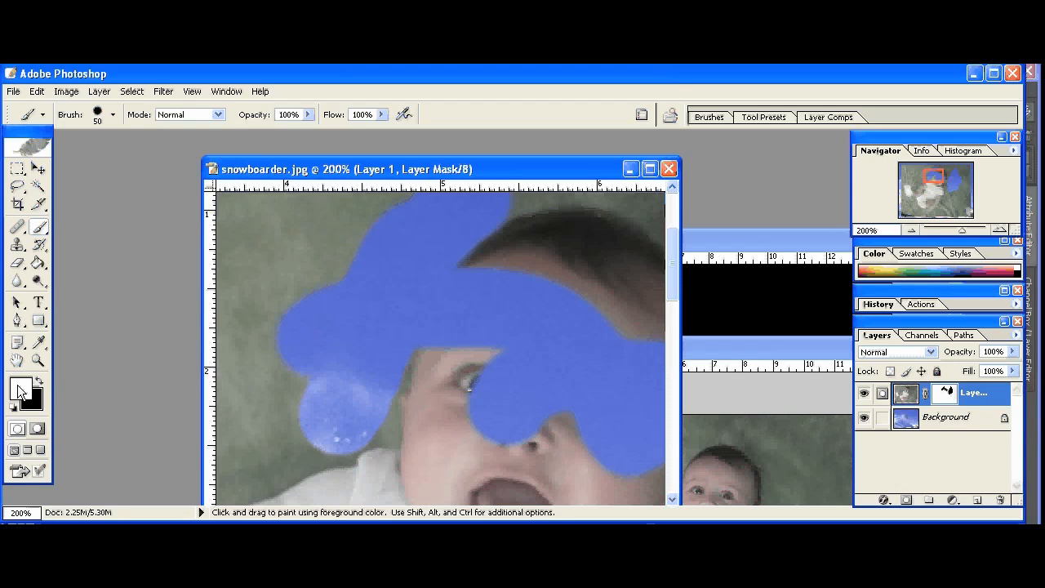
mouse_move(490, 349)
mouse_down()
mouse_move(499, 308)
mouse_move(478, 322)
mouse_move(485, 304)
mouse_move(469, 305)
mouse_move(450, 373)
mouse_move(597, 372)
mouse_up()
key(h)
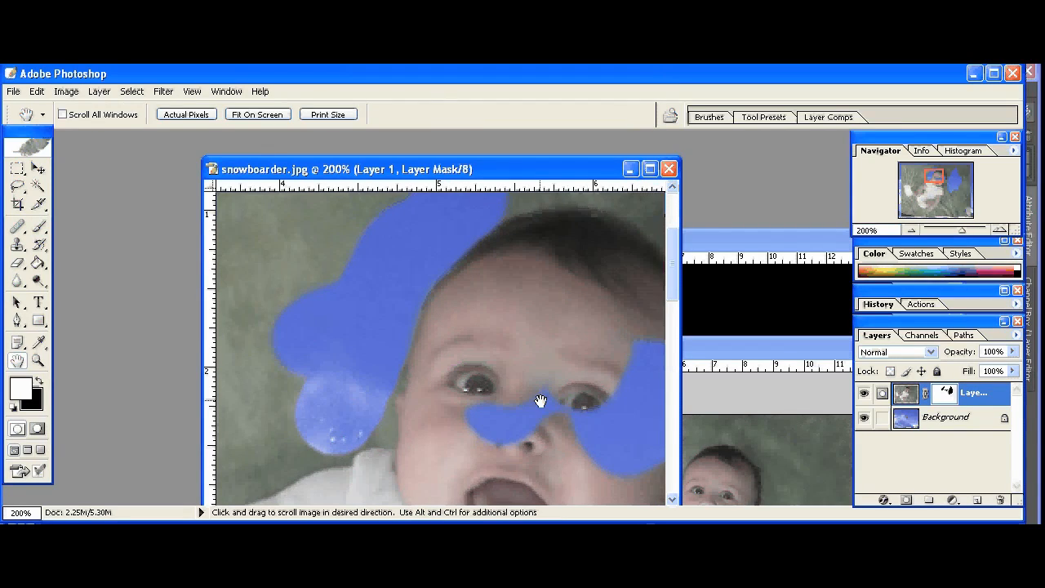
drag(541, 401, 503, 383)
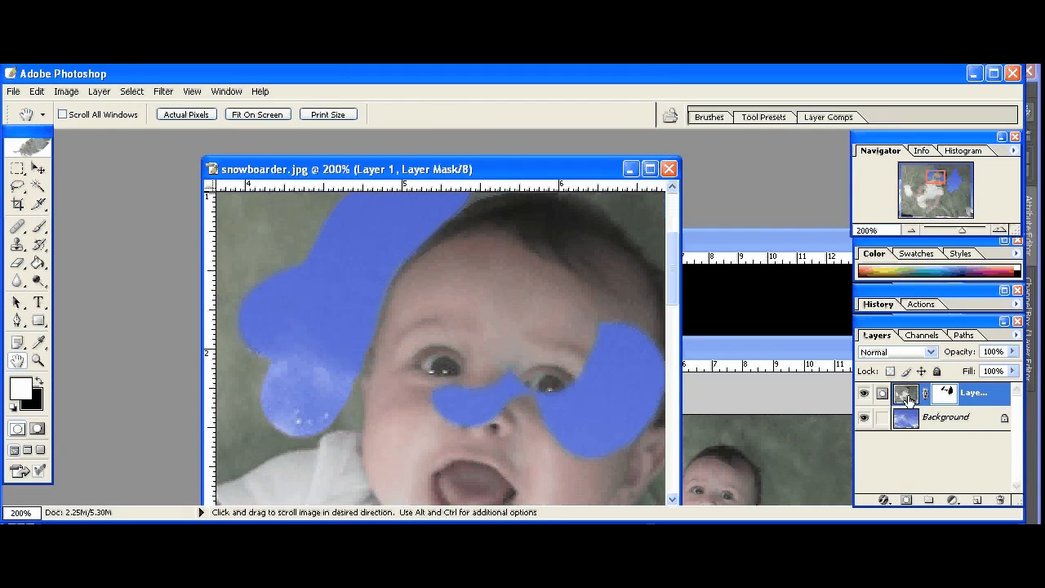
key(b)
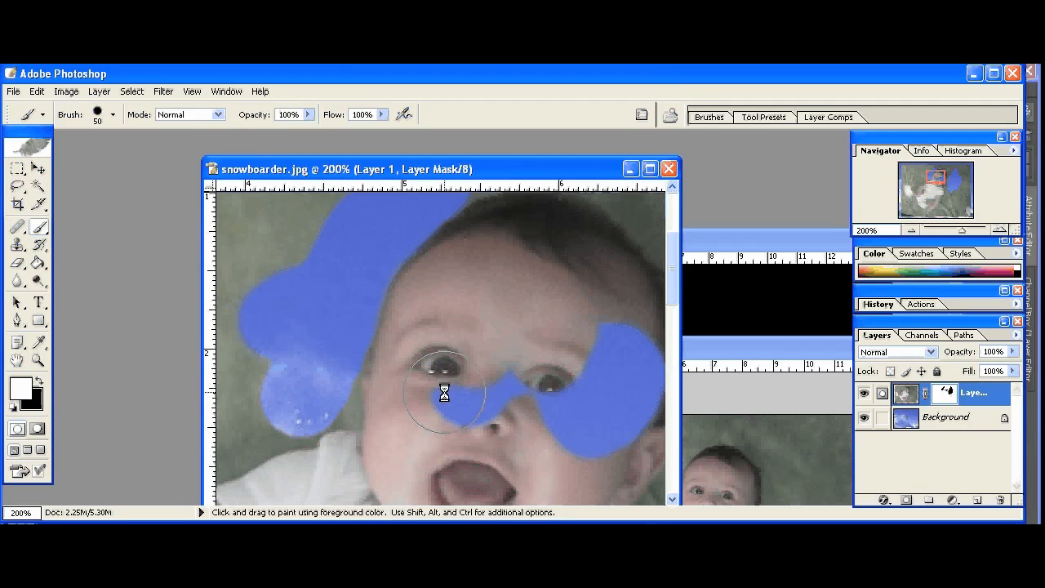
mouse_move(444, 393)
mouse_down()
mouse_move(588, 430)
mouse_move(627, 403)
mouse_move(644, 356)
mouse_move(568, 401)
mouse_up()
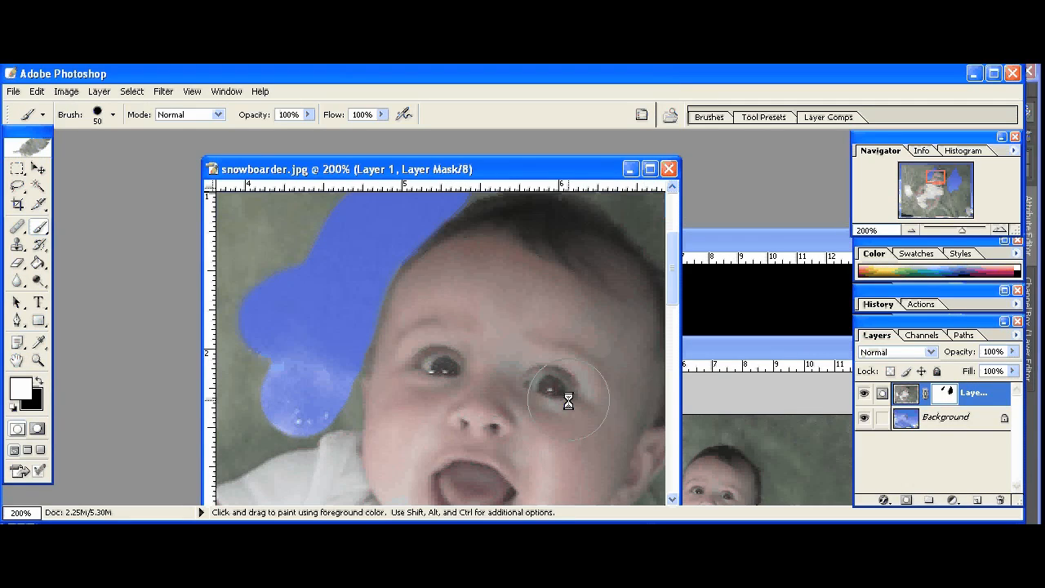
Paint black on the layer mask around the top of the baby's head to hide the blanket there
key(h)
drag(576, 348, 406, 397)
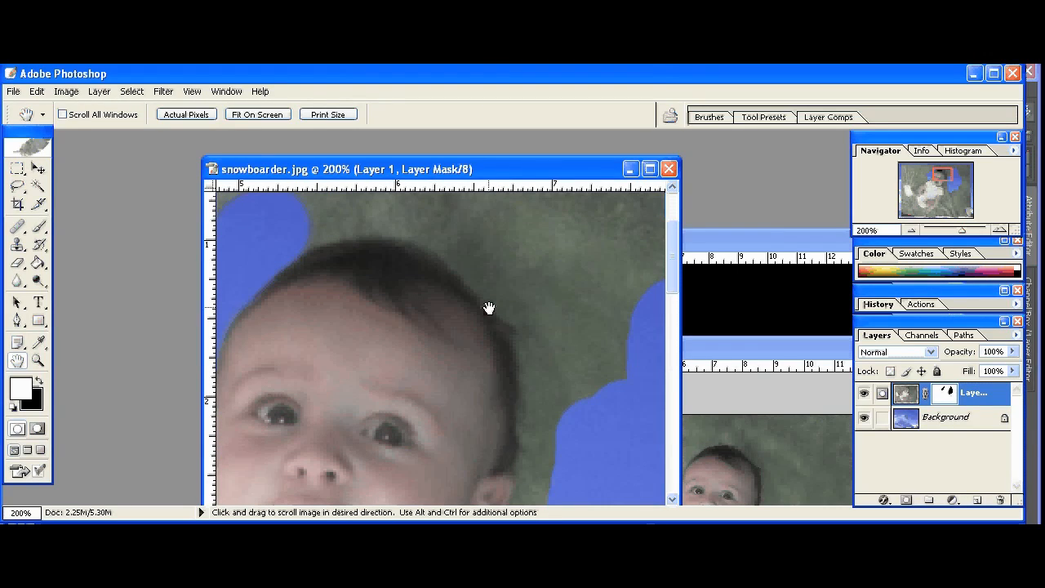
key(b)
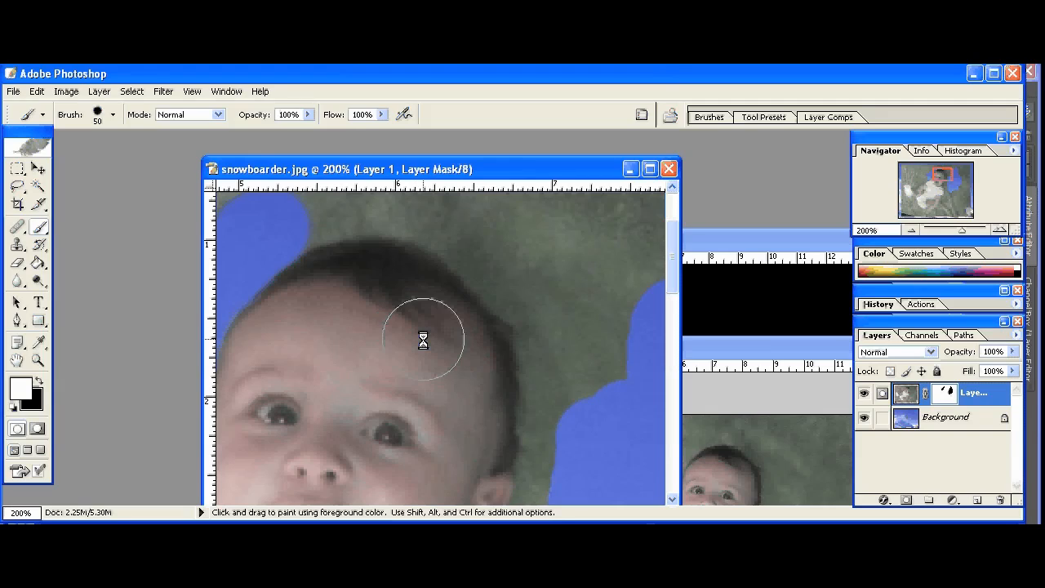
key(space)
mouse_move(385, 332)
mouse_down()
mouse_move(374, 319)
mouse_move(427, 345)
mouse_move(475, 458)
mouse_move(388, 331)
mouse_up()
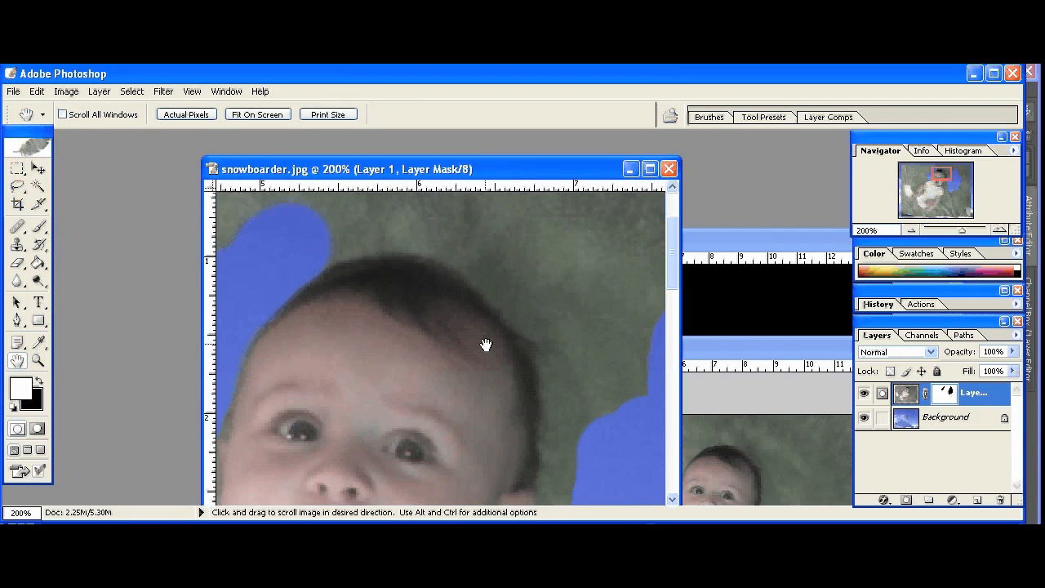
mouse_move(486, 344)
mouse_down()
mouse_move(432, 362)
mouse_move(463, 408)
mouse_move(470, 380)
mouse_up()
mouse_move(301, 238)
mouse_down()
mouse_move(343, 255)
mouse_move(284, 279)
mouse_move(306, 258)
mouse_move(283, 257)
mouse_move(260, 276)
mouse_move(279, 253)
mouse_move(334, 230)
mouse_move(432, 226)
mouse_move(491, 254)
mouse_move(473, 259)
mouse_move(556, 309)
mouse_move(537, 298)
mouse_move(578, 334)
mouse_move(560, 324)
mouse_move(577, 376)
mouse_up()
key(x)
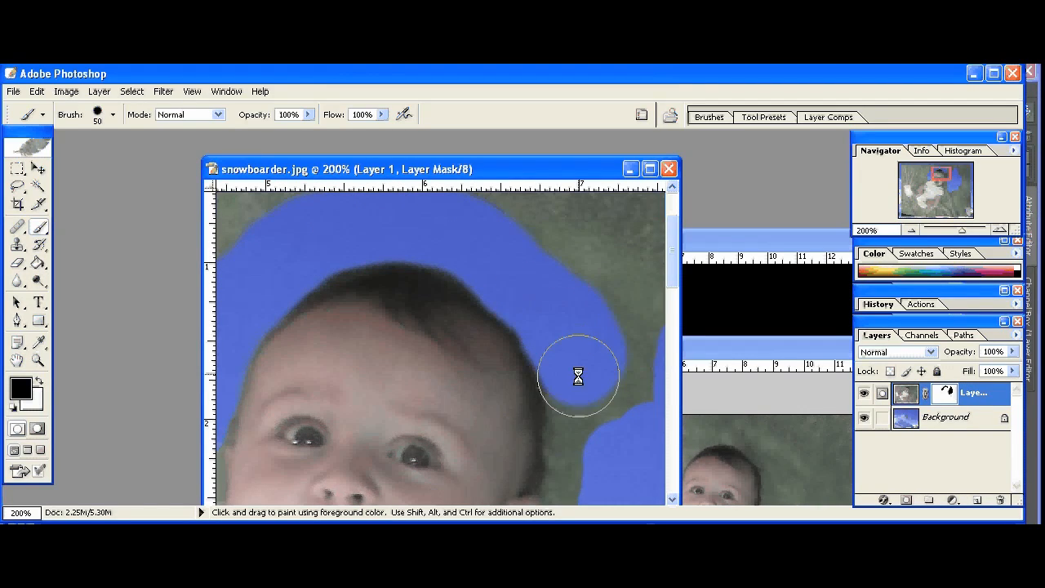
Mask out the remaining blanket down the side of the baby's head and around the ear
key(h)
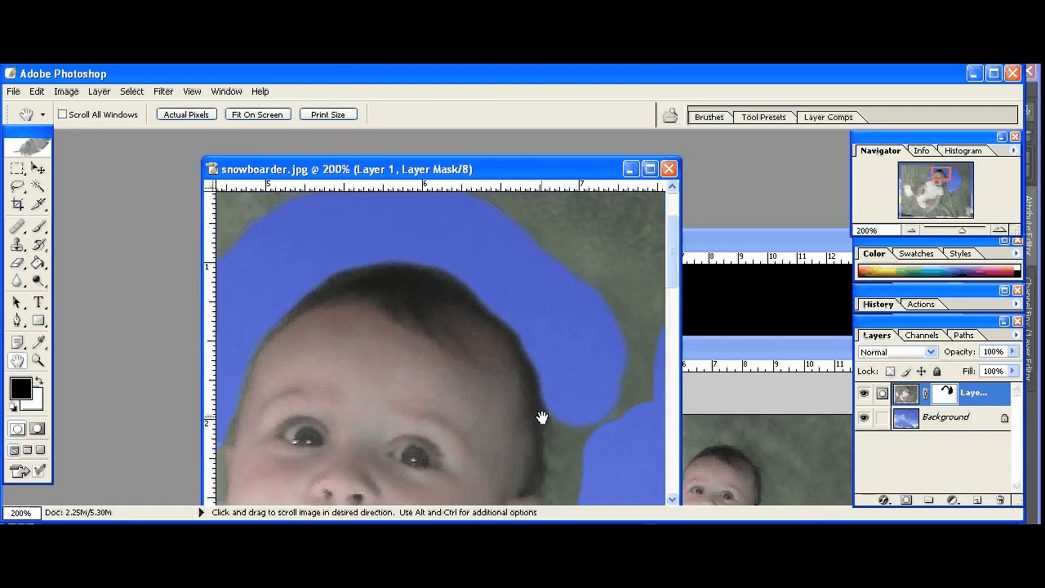
mouse_move(543, 417)
mouse_down()
mouse_move(479, 333)
mouse_move(534, 307)
mouse_move(530, 404)
mouse_move(532, 297)
mouse_move(534, 335)
mouse_move(539, 325)
mouse_move(467, 401)
mouse_move(495, 418)
mouse_move(523, 319)
mouse_up()
key(b)
key(h)
key(b)
Reduce the brush to 10 px and mask the sliver of blanket between the baby's ear, neck and shoulder
key(z)
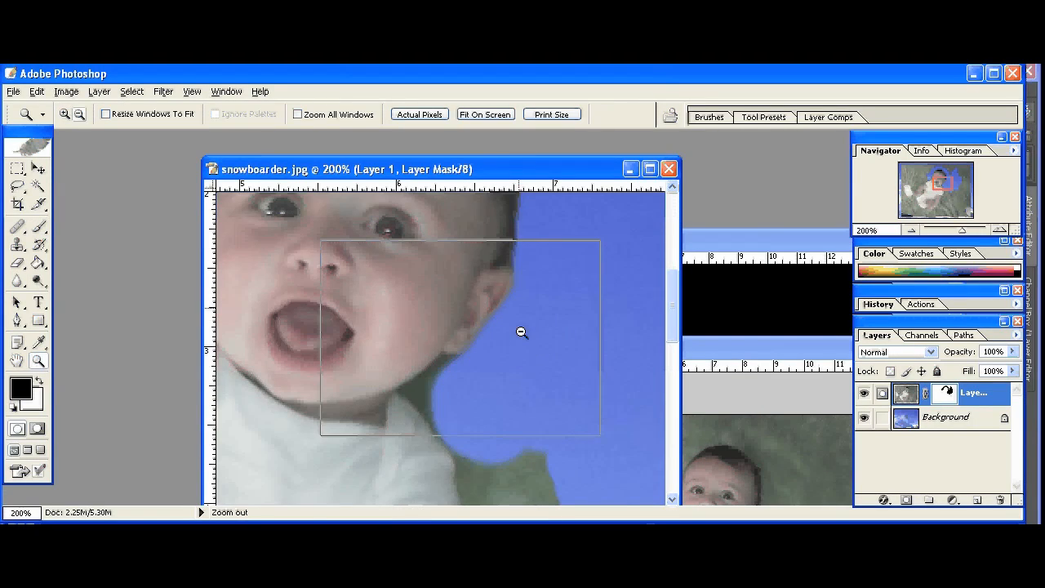
alt+click(521, 332)
key(h)
drag(389, 422, 429, 343)
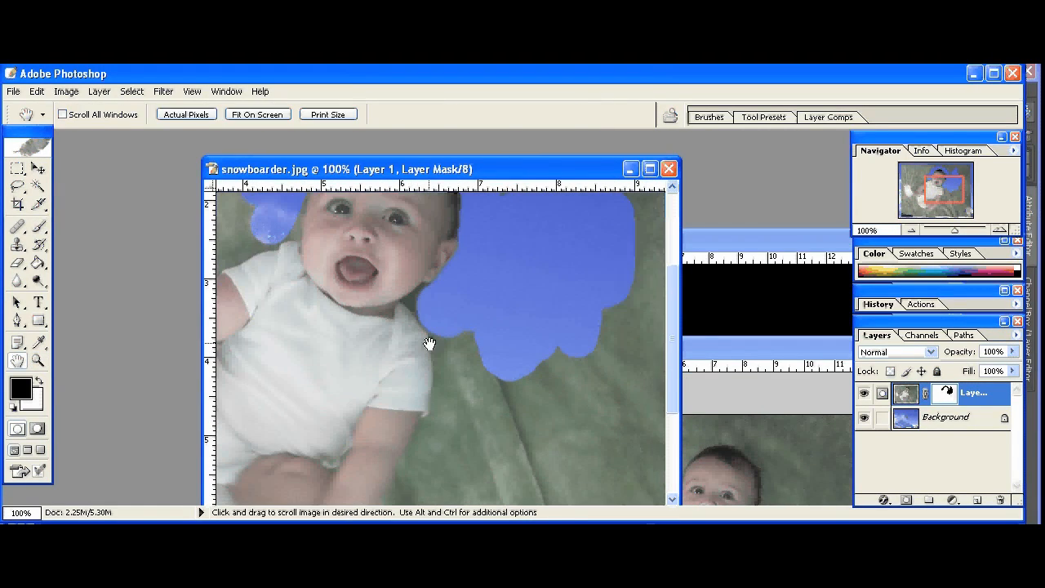
key(z)
click(430, 321)
key(b)
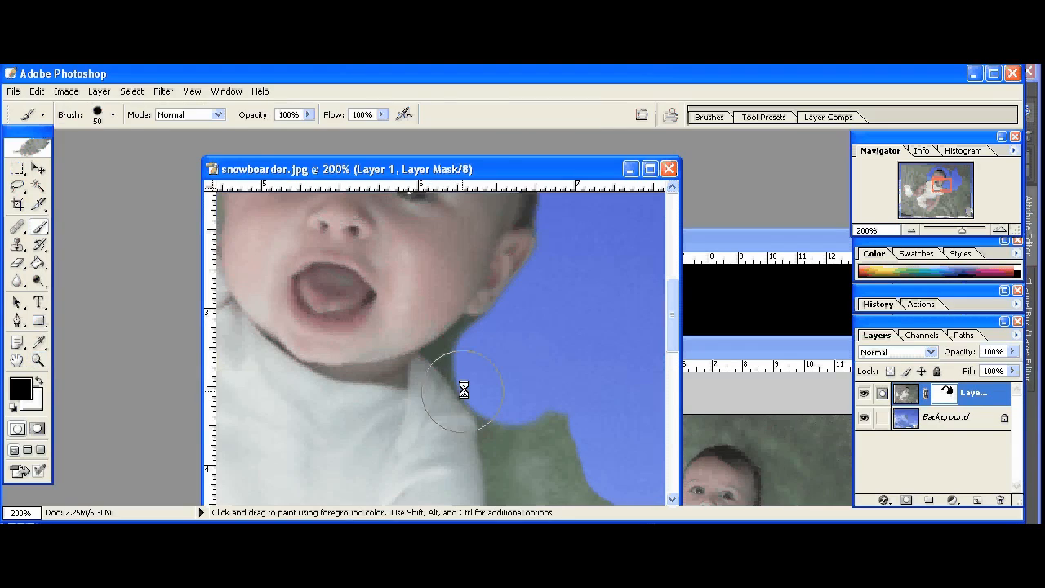
key(bracketleft)
key(bracketleft)
mouse_move(459, 374)
mouse_down()
mouse_move(432, 346)
mouse_move(466, 396)
mouse_move(436, 354)
mouse_move(450, 338)
mouse_move(433, 345)
mouse_move(466, 315)
mouse_move(509, 307)
mouse_up()
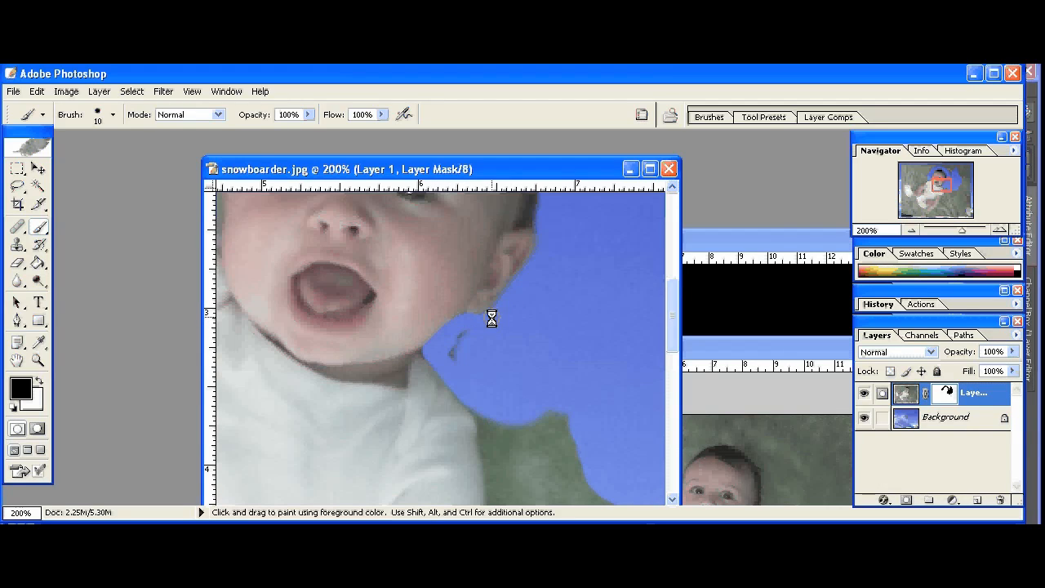
Enlarge the brush to 60 px and mask the blanket beside the baby's shirt sleeve
key(h)
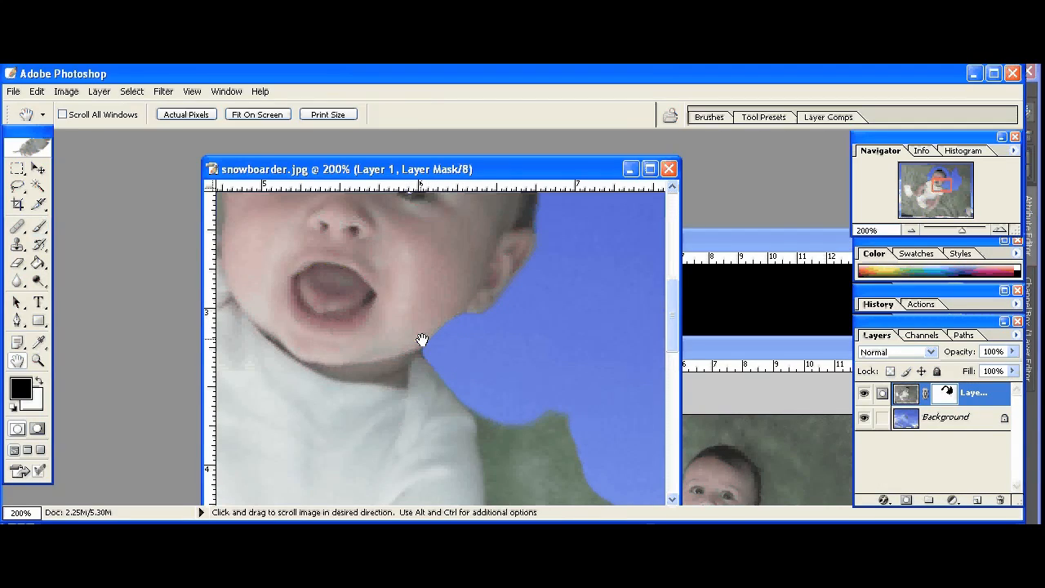
drag(475, 370, 392, 261)
drag(482, 398, 468, 337)
key(b)
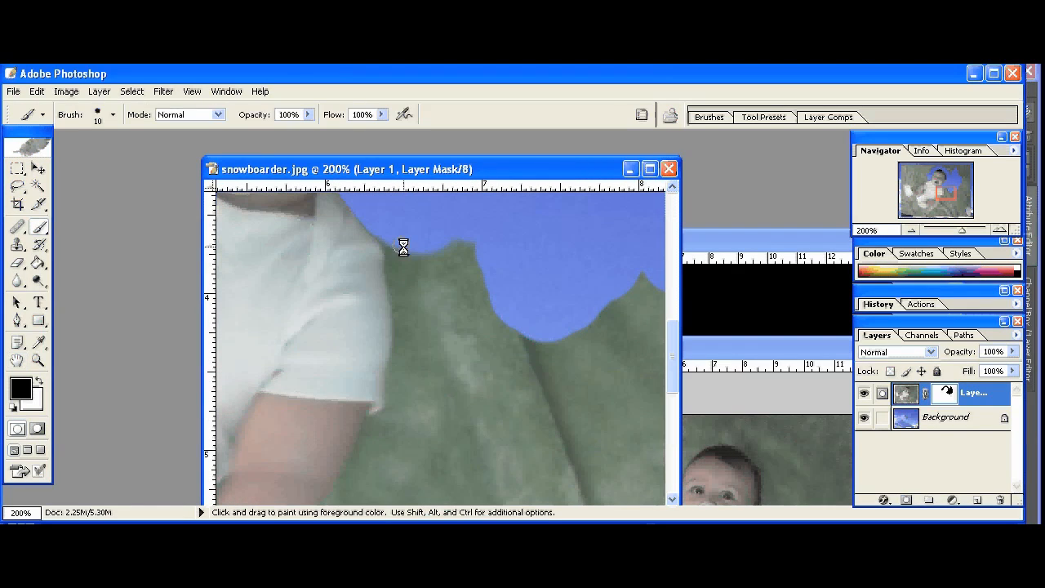
key(bracketright)
key(bracketright)
key(bracketright)
key(bracketright)
key(bracketright)
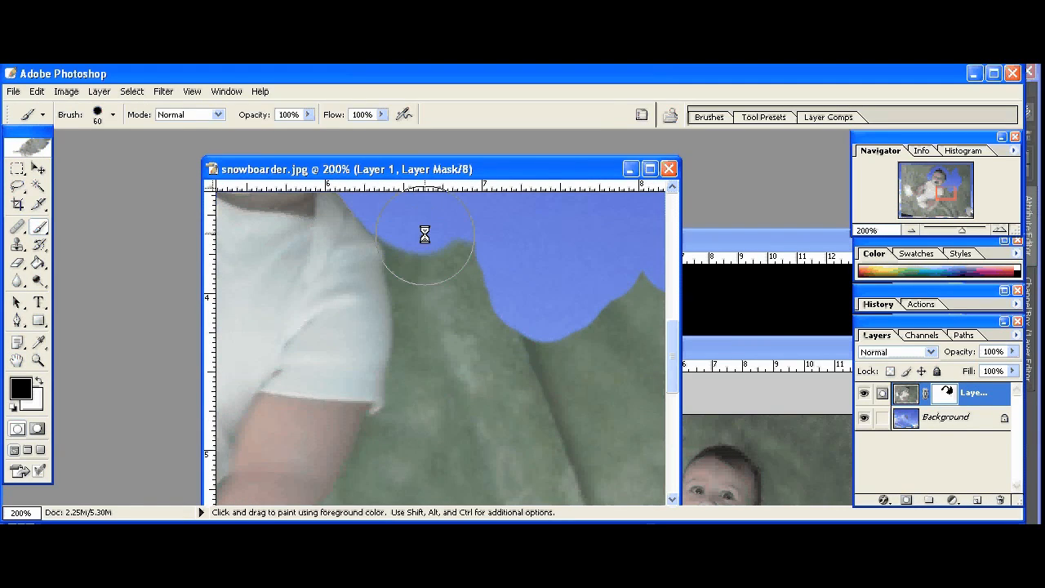
mouse_move(425, 235)
mouse_down()
mouse_move(432, 415)
mouse_move(431, 387)
mouse_up()
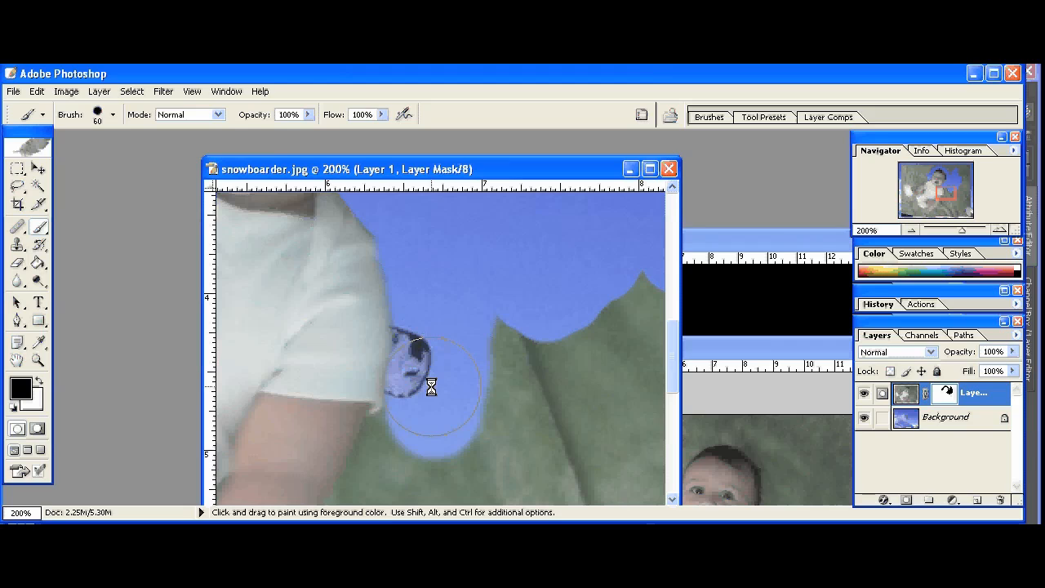
Soften the 60 px brush and mask the blanket along the outside of the baby's arm down to the hand
click(113, 114)
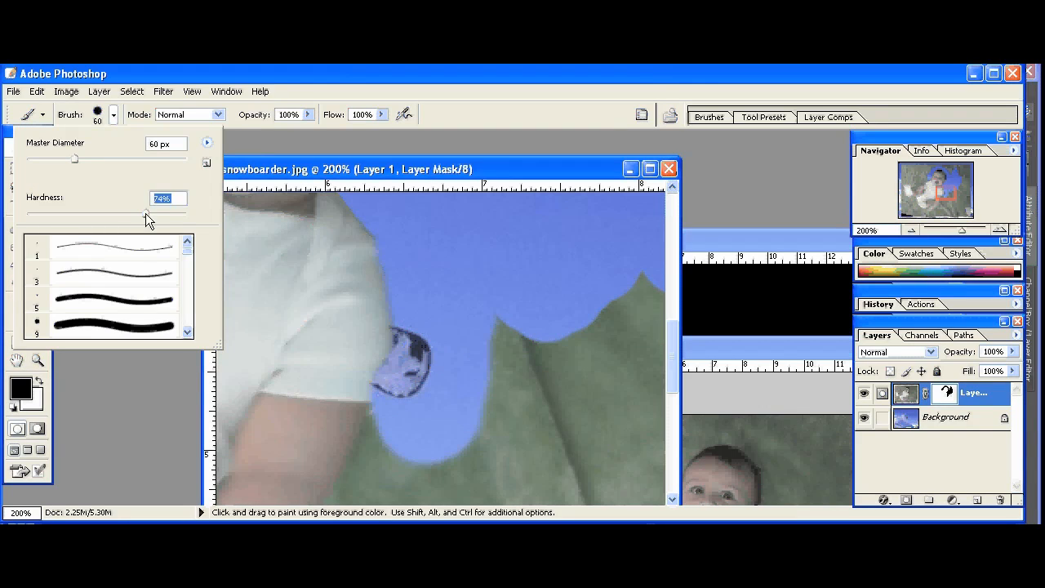
mouse_move(409, 425)
mouse_down()
mouse_move(402, 476)
mouse_move(397, 416)
mouse_move(452, 341)
mouse_move(495, 207)
mouse_up()
key(space)
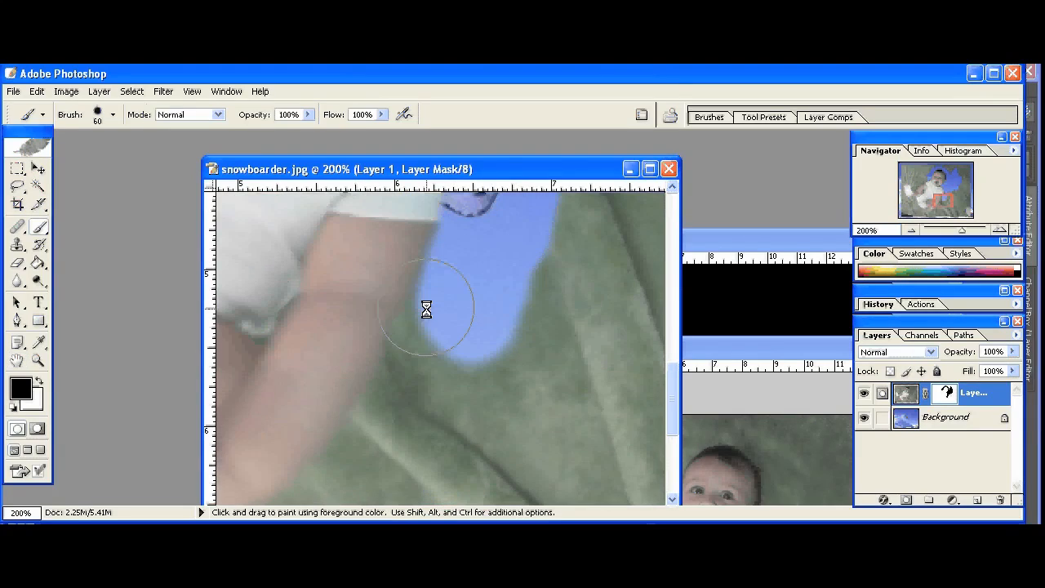
mouse_move(464, 296)
mouse_down()
mouse_move(471, 304)
mouse_move(387, 432)
mouse_move(433, 373)
mouse_move(476, 275)
mouse_move(455, 359)
mouse_move(384, 422)
mouse_move(357, 432)
mouse_move(372, 400)
mouse_move(579, 322)
mouse_up()
key(space)
key(space)
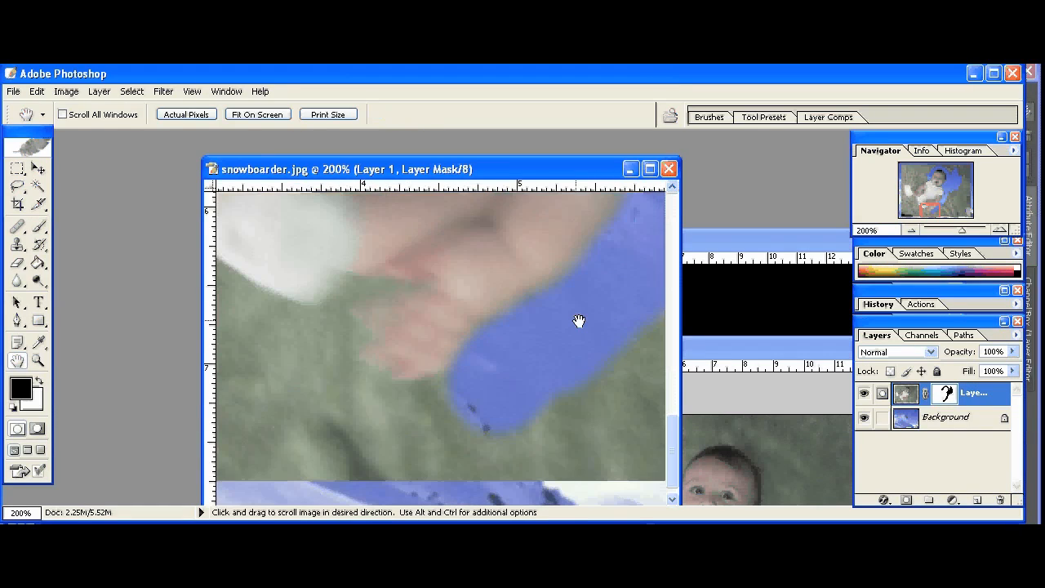
Undo the first stroke near the baby's lower hand and mask the blanket beneath the hand and around the bent knee
mouse_move(473, 411)
mouse_down()
mouse_move(409, 438)
mouse_move(441, 425)
mouse_move(387, 425)
mouse_move(299, 368)
mouse_move(306, 341)
mouse_move(289, 324)
mouse_move(297, 289)
mouse_move(303, 312)
mouse_up()
key(ctrl+z)
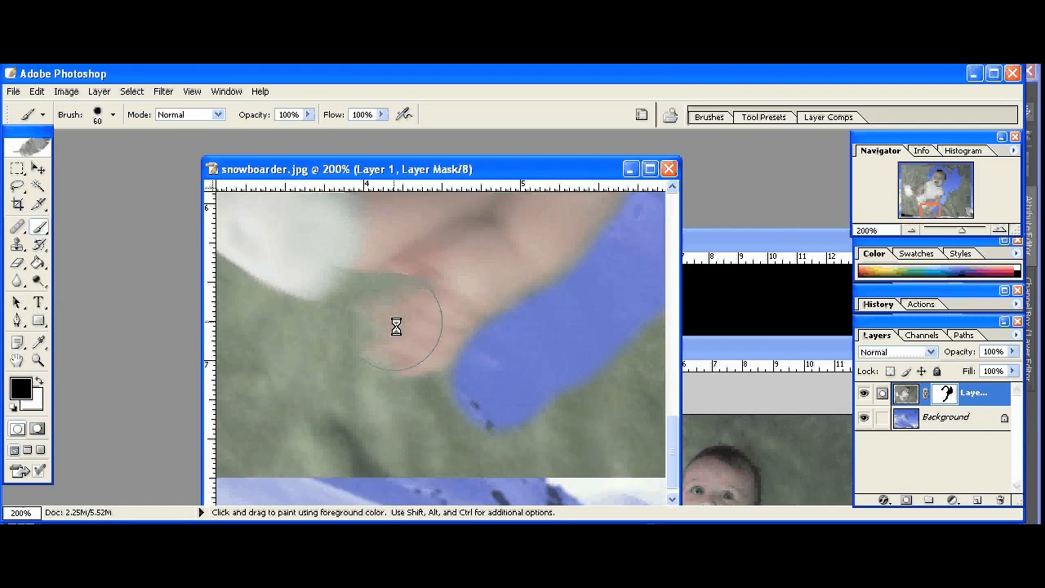
mouse_move(475, 415)
mouse_down()
mouse_move(399, 434)
mouse_move(360, 415)
mouse_move(381, 389)
mouse_up()
key(z)
alt+click(442, 380)
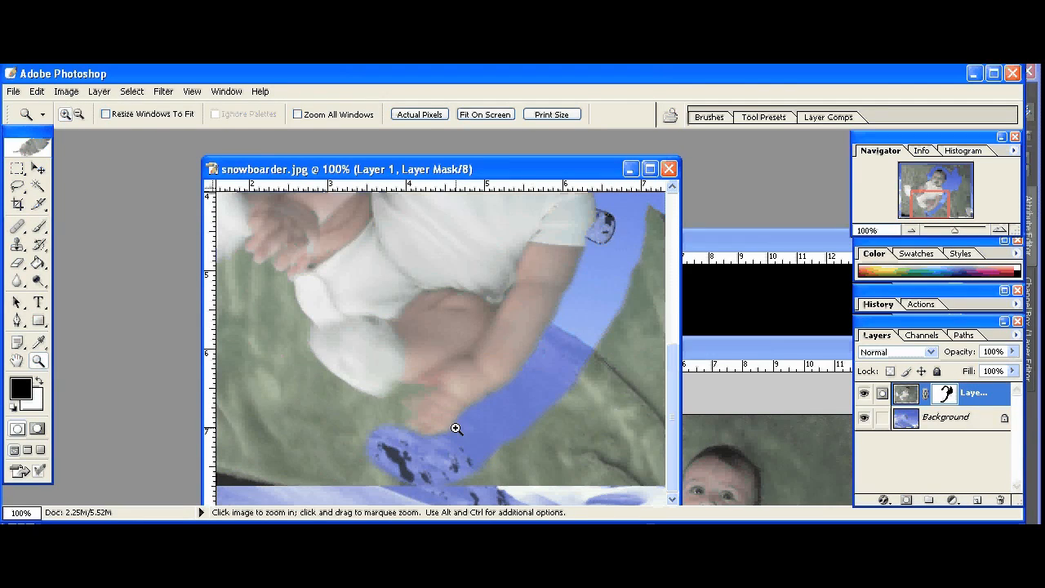
key(b)
mouse_move(381, 415)
mouse_down()
mouse_move(325, 404)
mouse_move(279, 352)
mouse_move(438, 395)
mouse_up()
Mask the blanket from the knee around the baby's outstretched foot and up above the leg
key(h)
drag(401, 324, 483, 427)
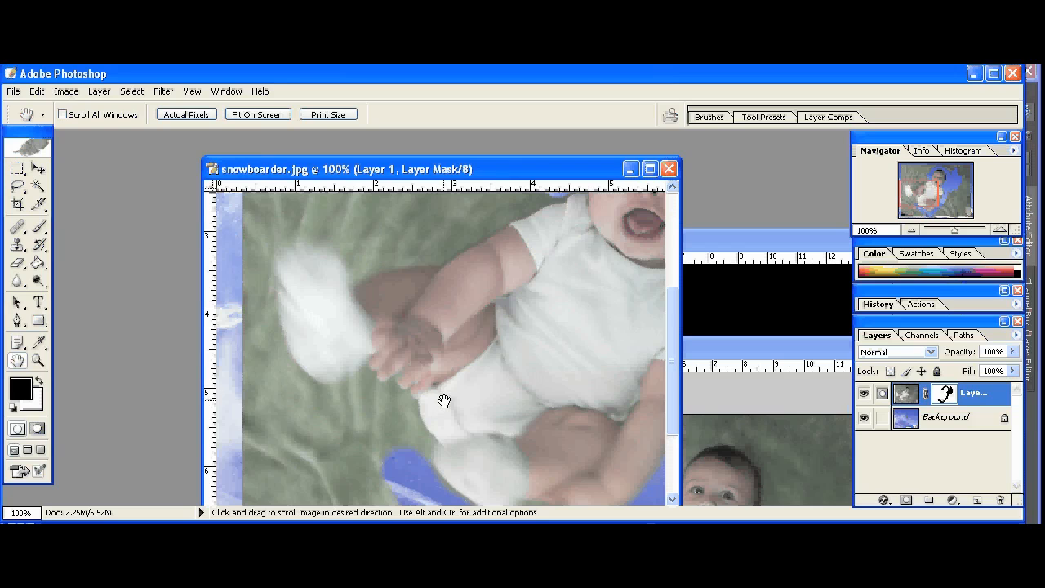
key(b)
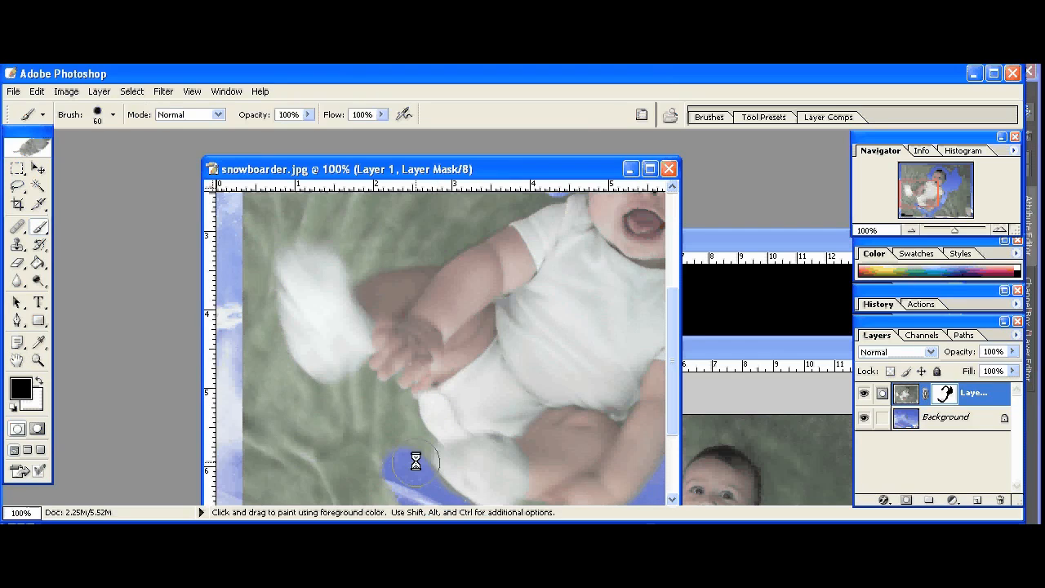
mouse_move(415, 460)
mouse_down()
mouse_move(403, 459)
mouse_move(403, 436)
mouse_move(385, 411)
mouse_move(280, 375)
mouse_move(250, 319)
mouse_move(270, 247)
mouse_move(340, 228)
mouse_move(349, 255)
mouse_move(432, 236)
mouse_move(446, 262)
mouse_up()
Mask the blanket above the baby's raised arm and shoulder up to the already hidden area beside the head
key(h)
drag(462, 299, 366, 376)
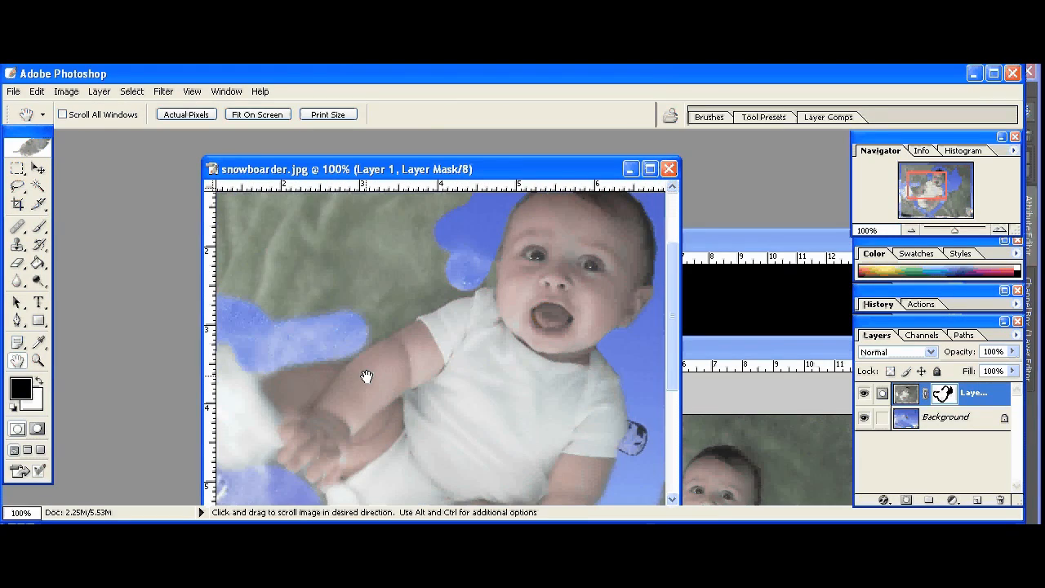
key(b)
mouse_move(343, 331)
mouse_down()
mouse_move(473, 271)
mouse_move(477, 251)
mouse_move(435, 278)
mouse_up()
Enlarge the brush to 300 px and paint black over all the remaining blanket around the baby
key(z)
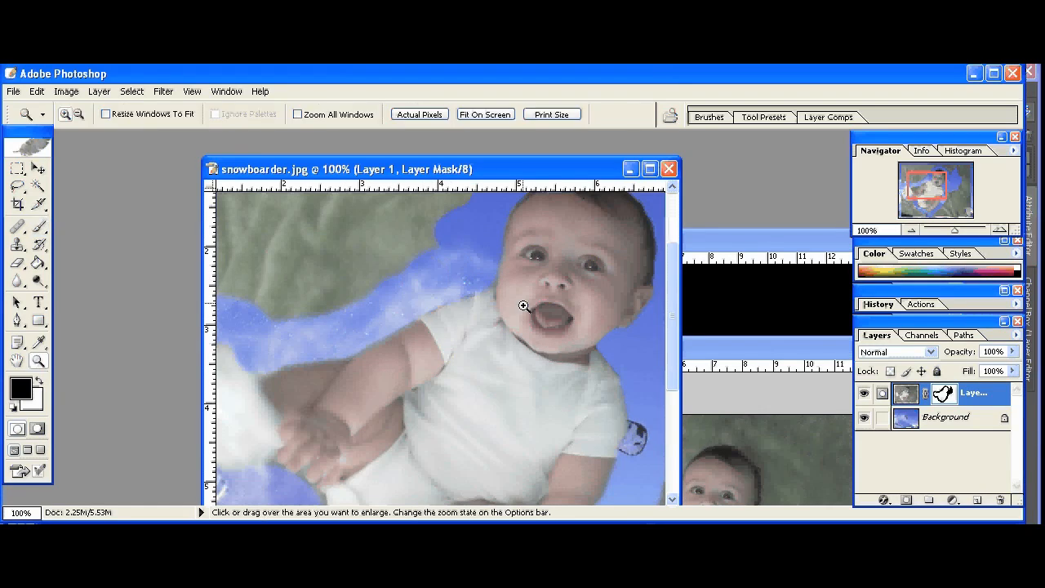
alt+click(527, 318)
alt+click(448, 351)
alt+click(448, 352)
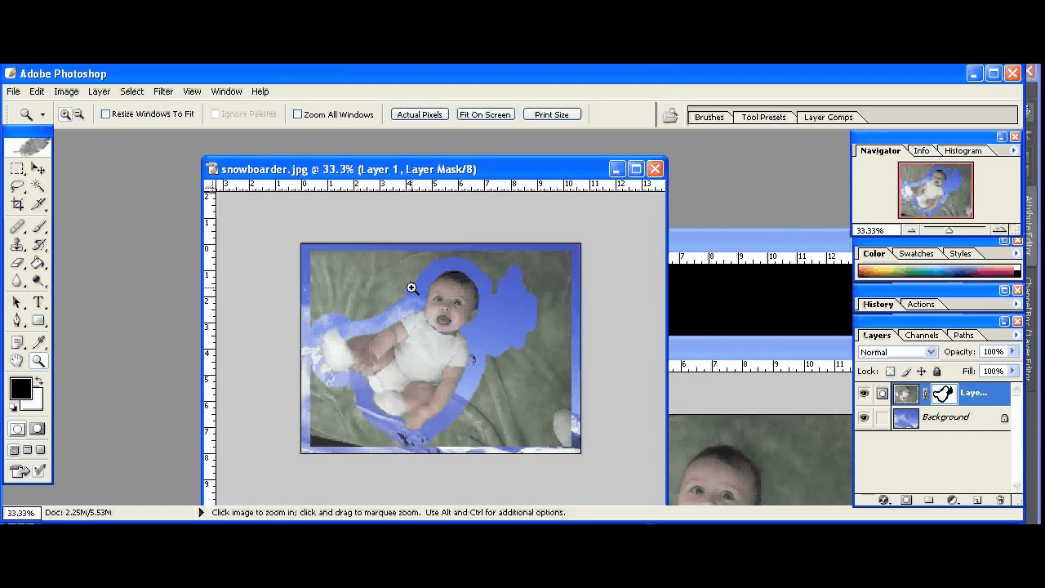
key(b)
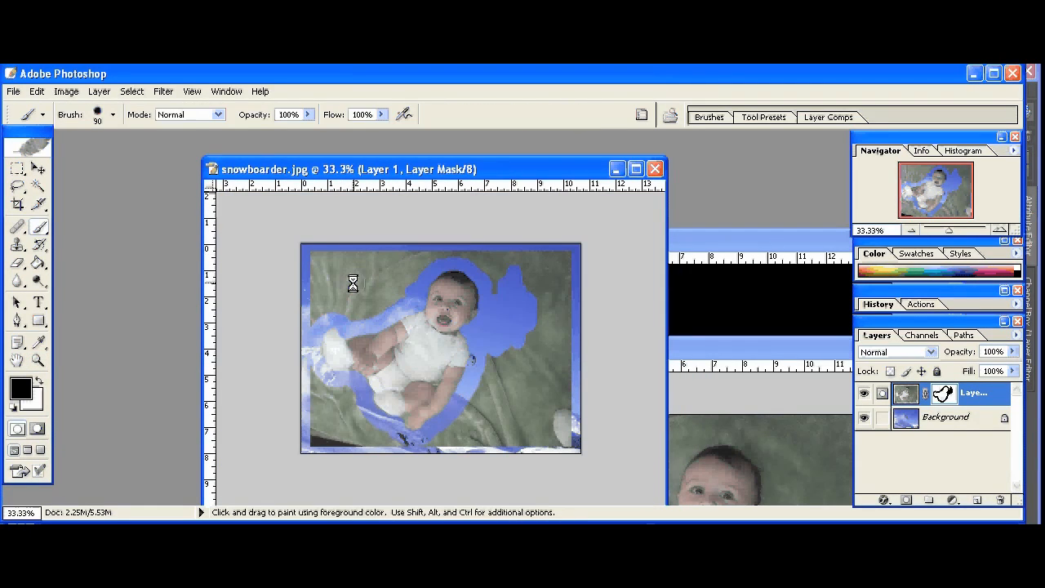
key(bracketright)
key(bracketright)
key(bracketright)
key(bracketright)
key(bracketright)
mouse_move(317, 309)
mouse_down()
mouse_move(384, 279)
mouse_move(400, 251)
mouse_move(312, 267)
mouse_move(438, 234)
mouse_move(487, 242)
mouse_move(421, 246)
mouse_move(413, 258)
mouse_move(369, 216)
mouse_move(393, 243)
mouse_move(514, 268)
mouse_move(500, 261)
mouse_move(518, 294)
mouse_move(510, 296)
mouse_move(537, 259)
mouse_move(560, 322)
mouse_move(465, 454)
mouse_move(550, 406)
mouse_move(565, 378)
mouse_move(347, 459)
mouse_move(361, 461)
mouse_move(292, 414)
mouse_up()
key(bracketleft)
key(bracketleft)
key(bracketright)
key(bracketright)
key(bracketright)
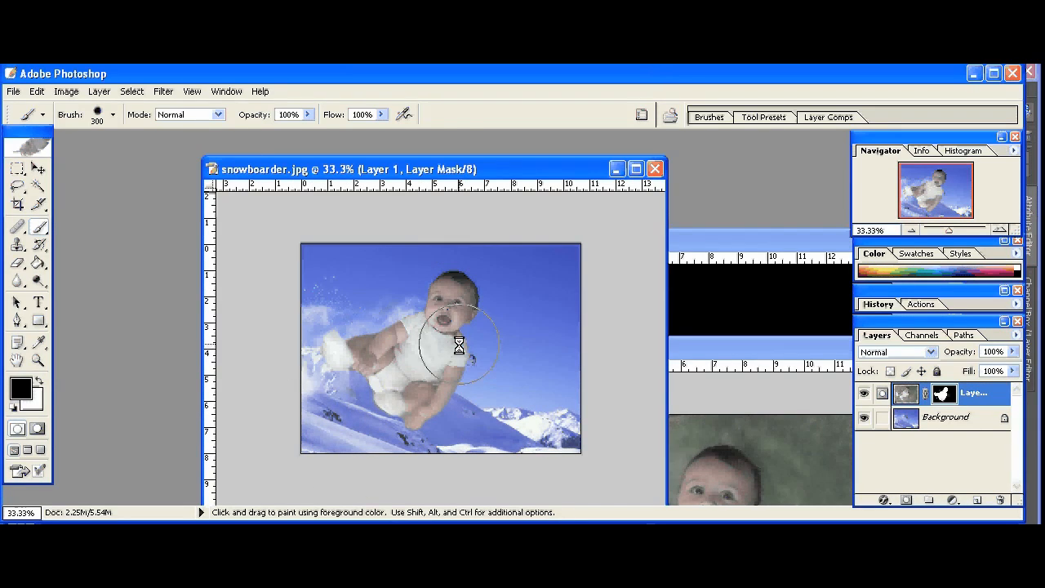
Move the masked baby layer up and to the right over the snowboarder background
key(v)
drag(421, 353, 474, 330)
key(b)
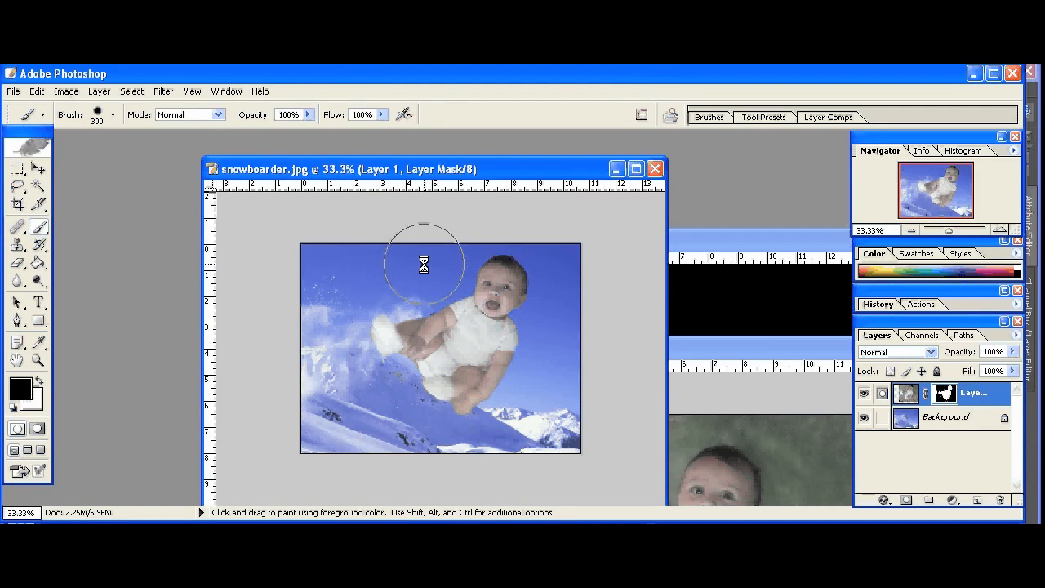
Hide the Background layer to inspect the baby cut-out and show the layer again
click(864, 417)
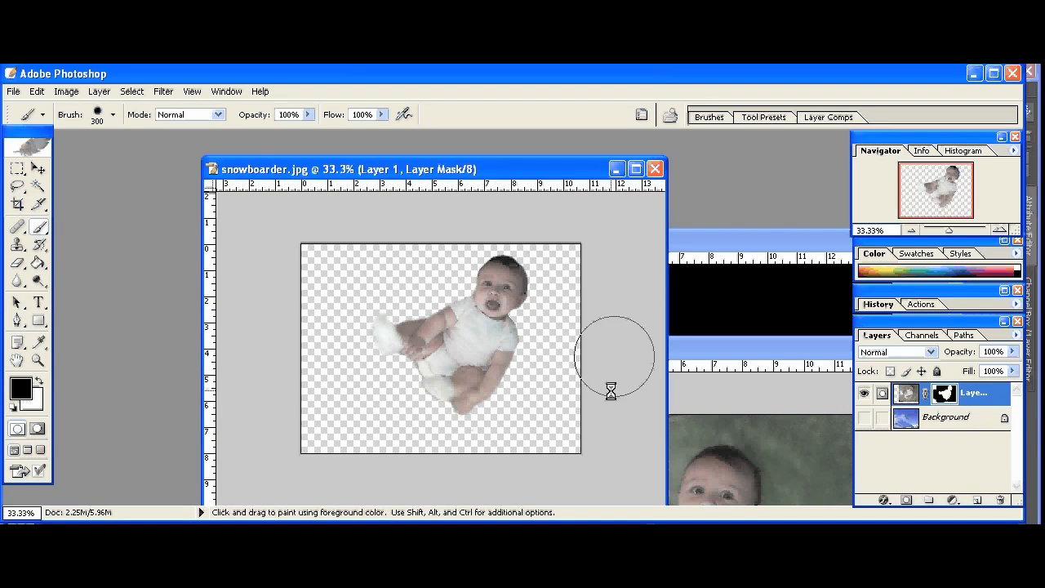
click(864, 418)
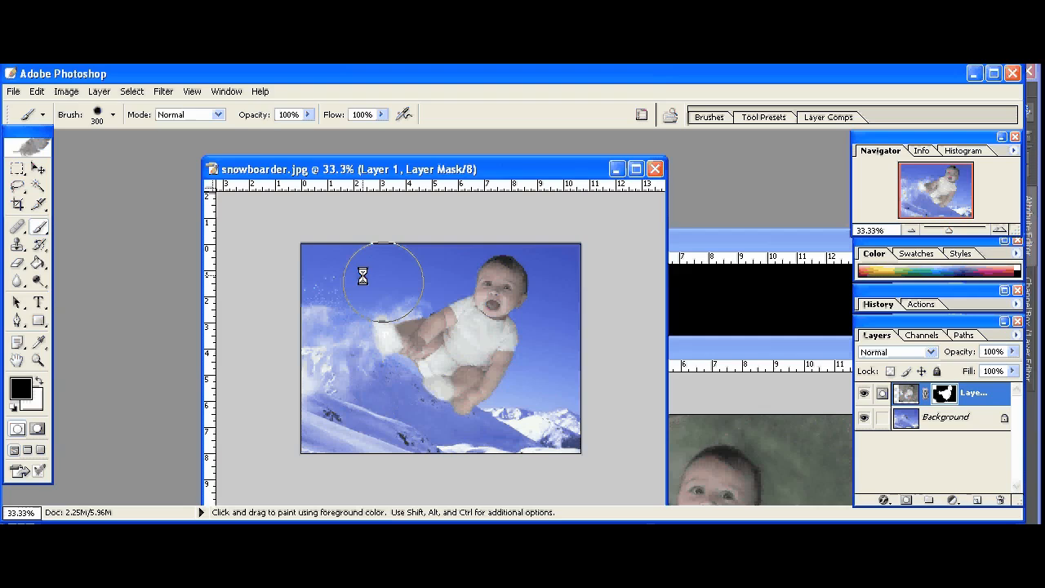
Bring the board.tif document to the front and move its window over the snowboarder.jpg window
click(691, 237)
drag(706, 244, 472, 193)
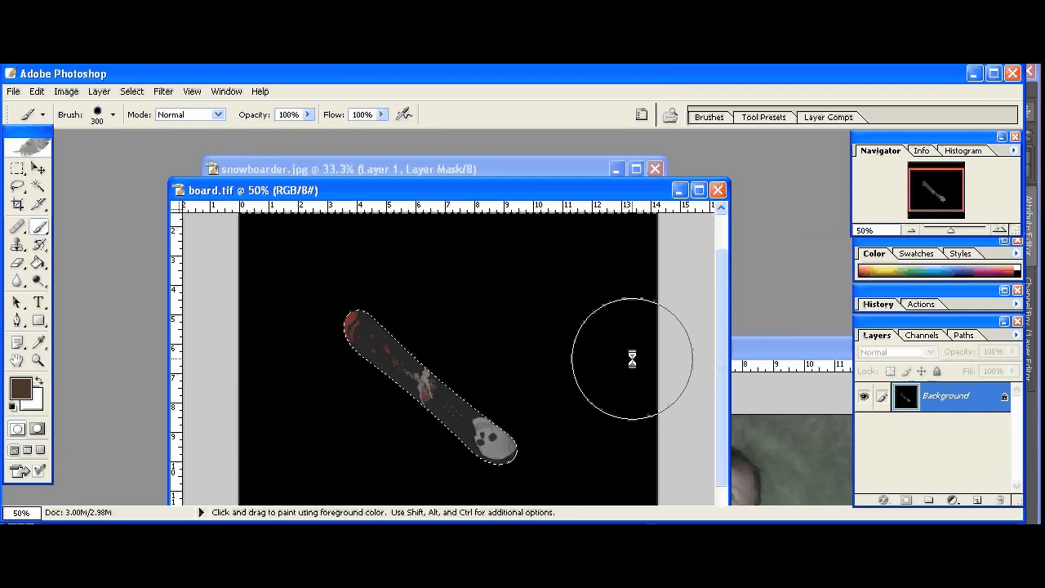
Copy the selected snowboard from board.tif into snowboarder.jpg as a new layer above the baby
click(923, 336)
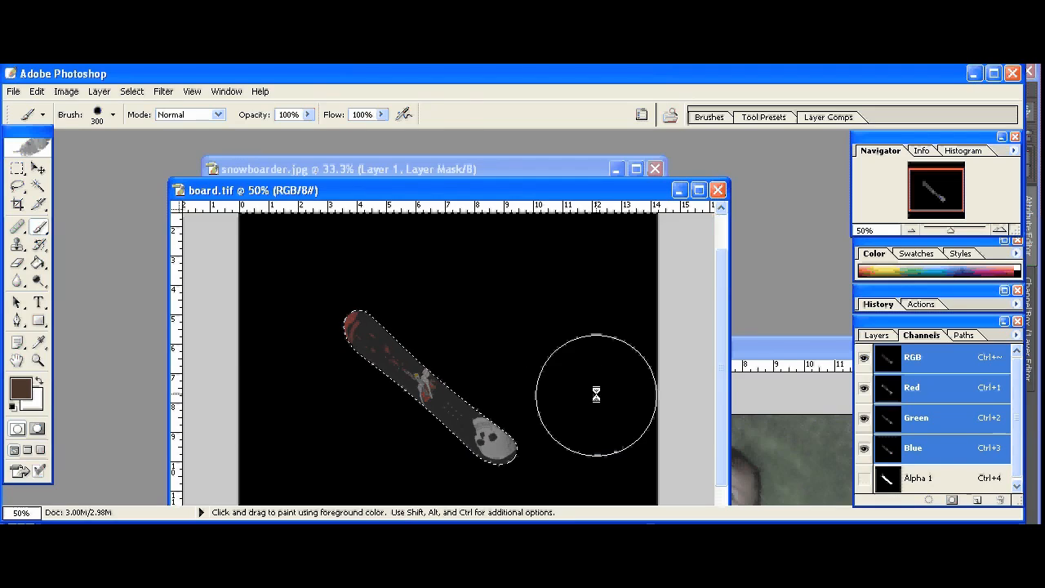
key(v)
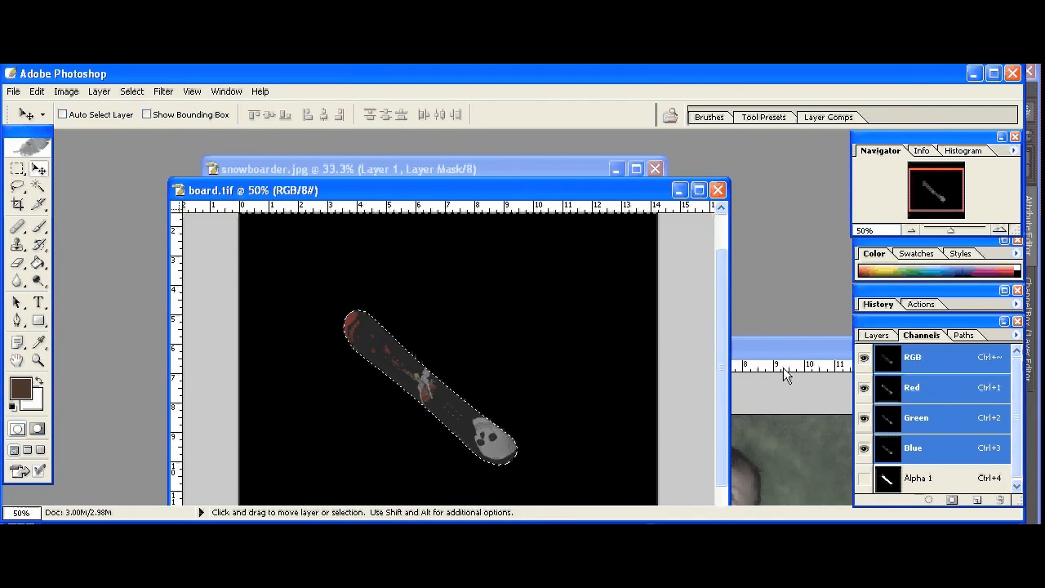
click(878, 337)
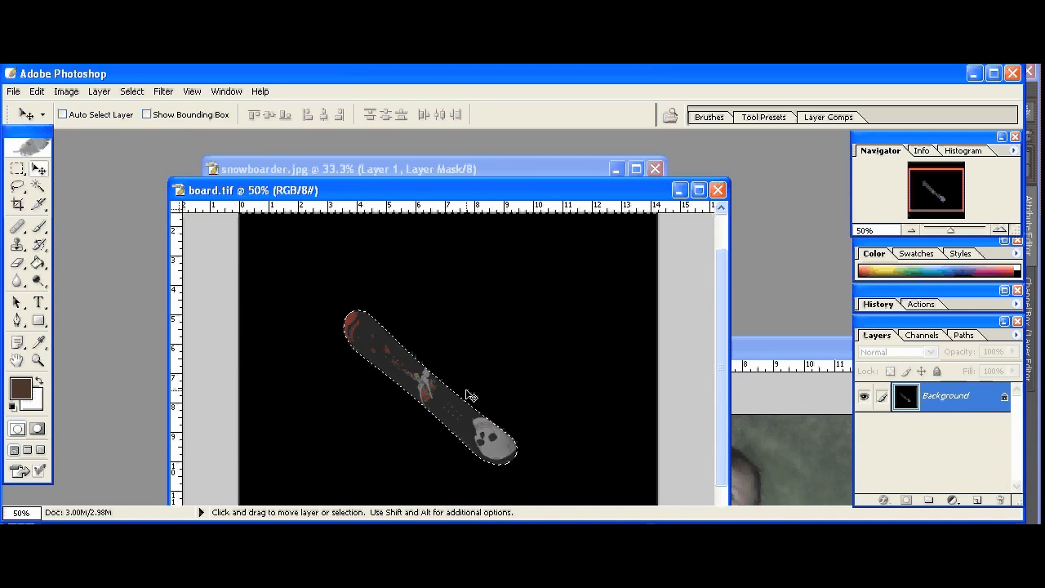
click(584, 168)
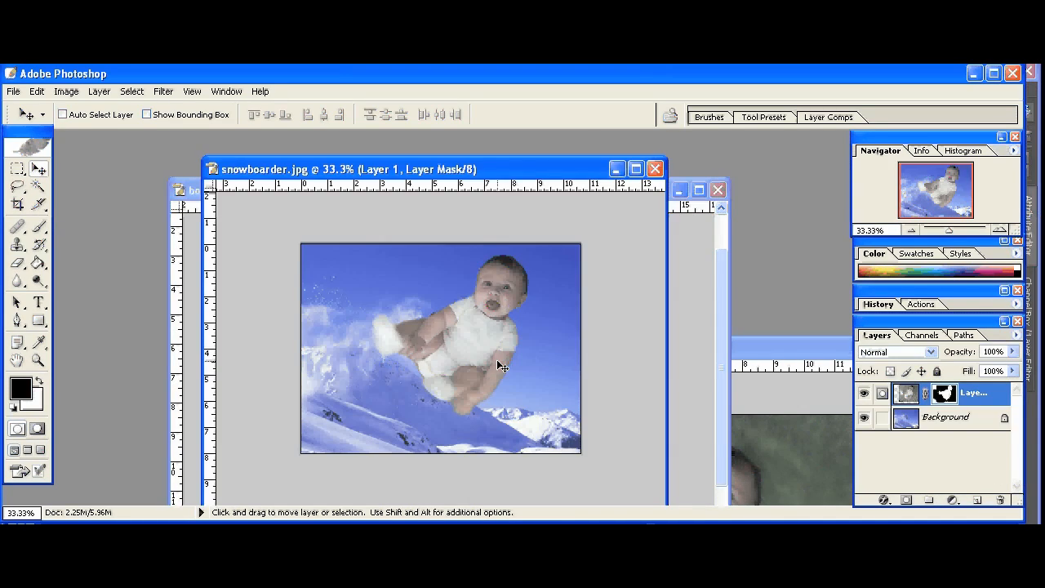
key(ctrl+v)
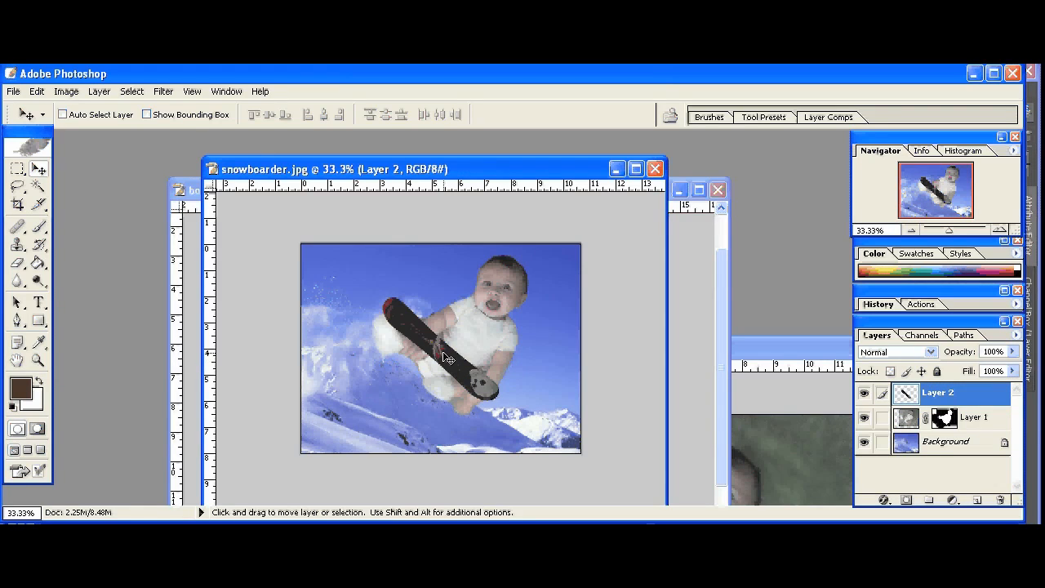
Scale the baby layer (Layer 1) proportionally to about 59% and move it behind the snowboard
key(z)
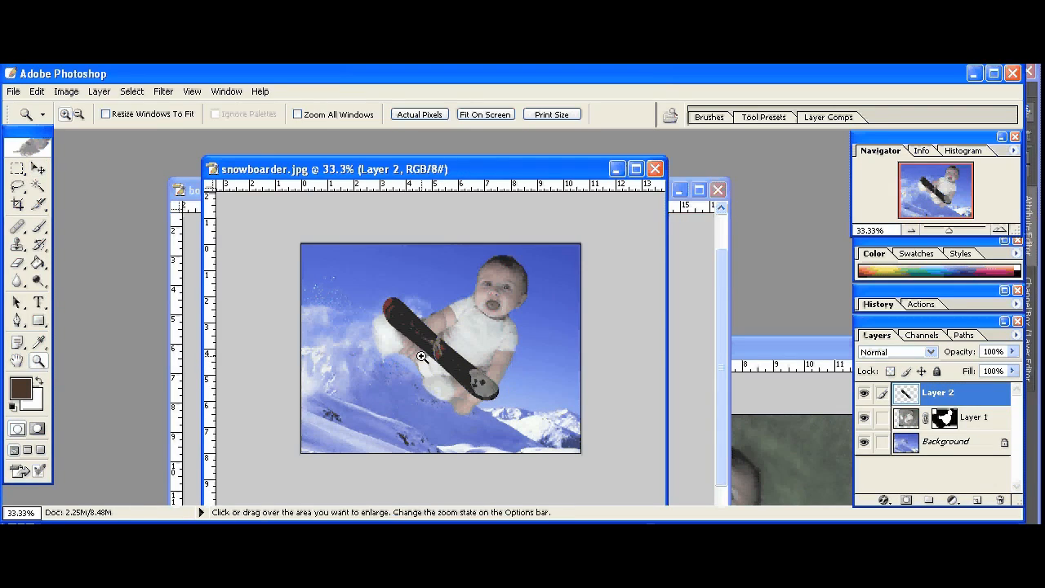
click(419, 357)
click(441, 368)
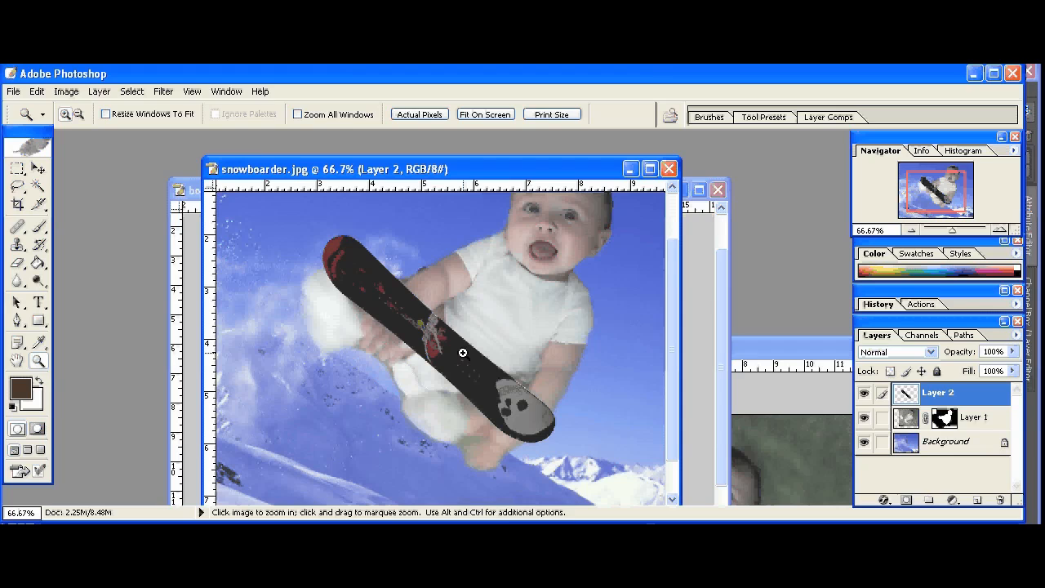
click(952, 420)
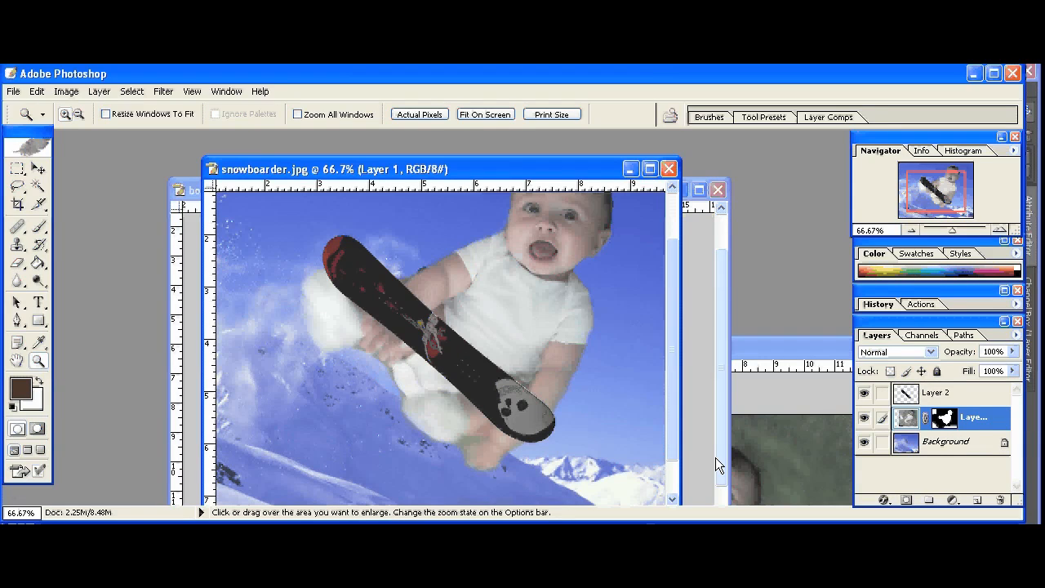
key(ctrl+t)
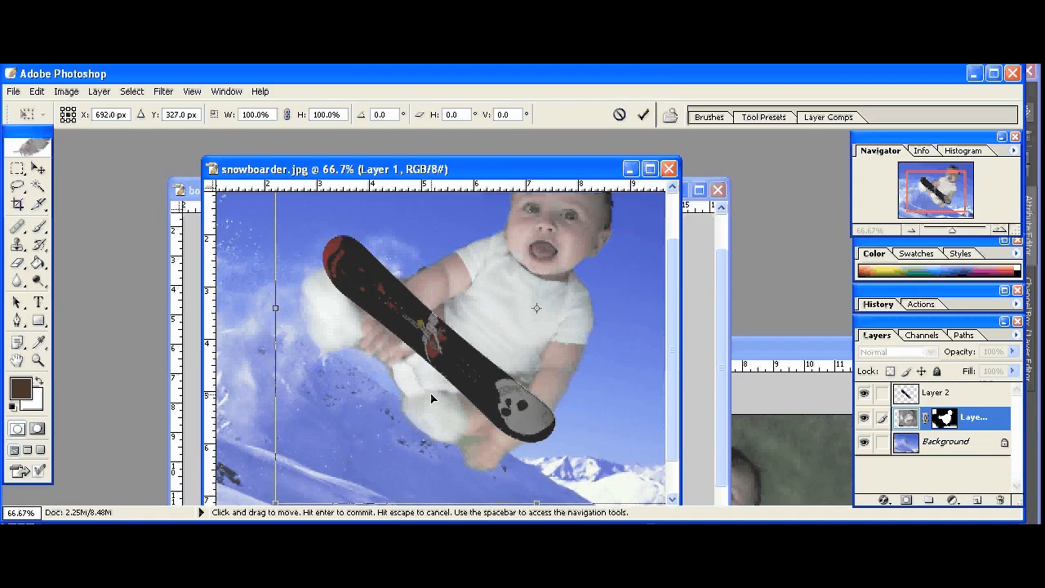
key(Return)
key(z)
alt+click(463, 379)
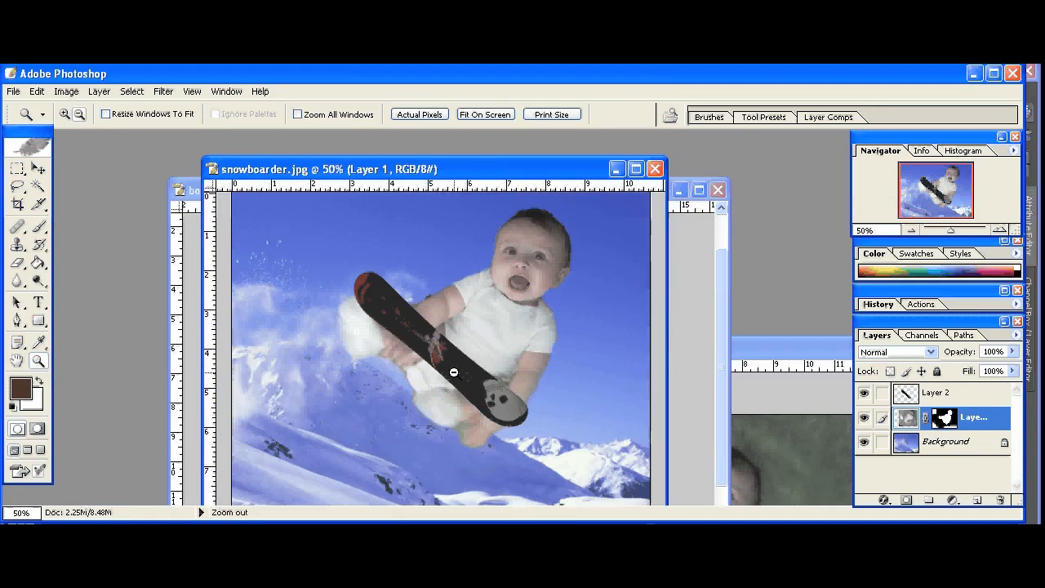
alt+click(450, 368)
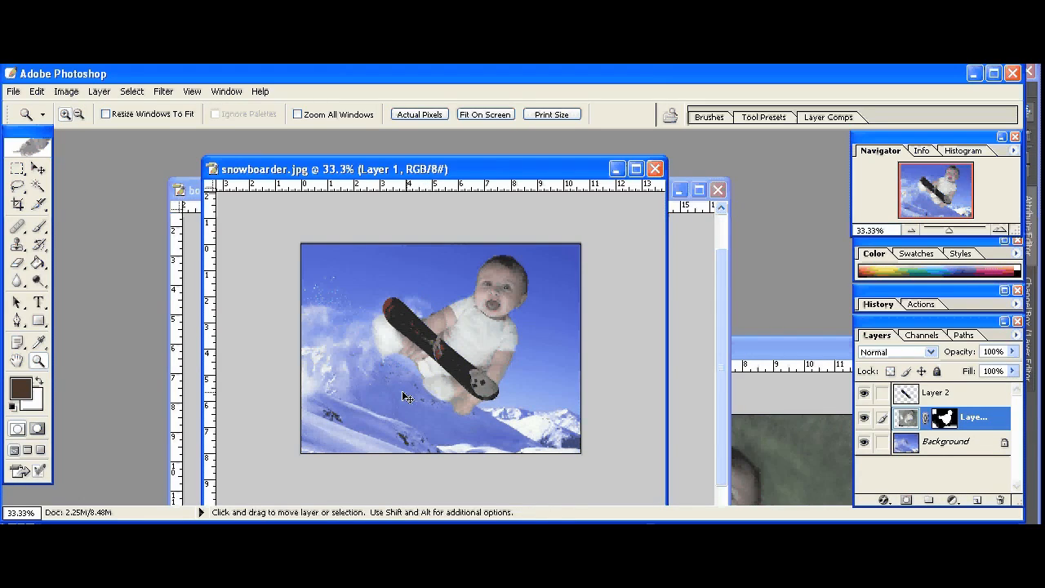
key(ctrl+t)
drag(356, 233, 466, 318)
drag(532, 384, 466, 338)
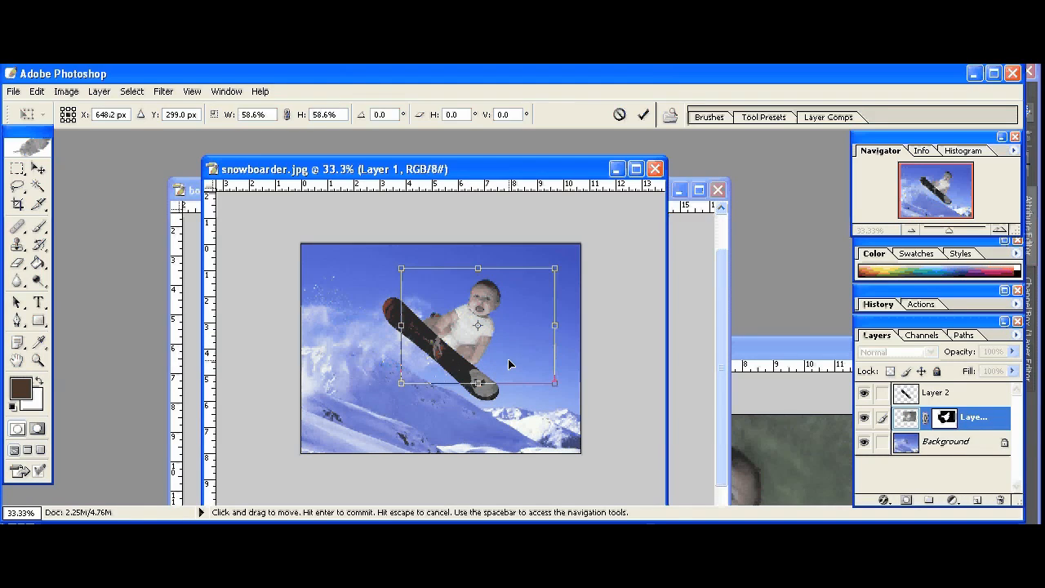
Shrink the baby further to about 46% of its original size, position it against the snowboard's upper edge, and apply the transform
drag(401, 267, 421, 283)
drag(466, 354, 456, 343)
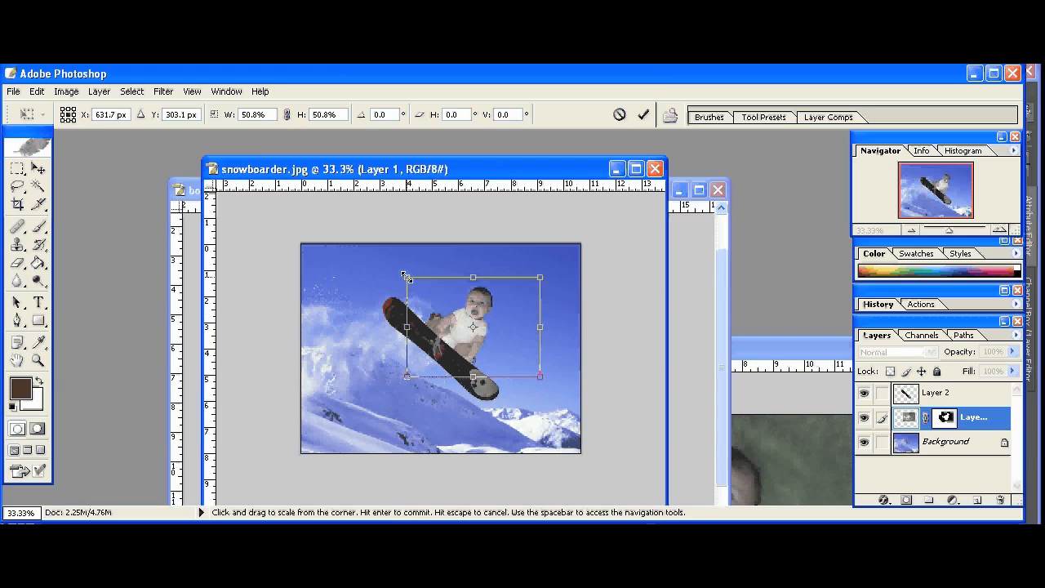
drag(406, 276, 419, 287)
drag(464, 347, 459, 341)
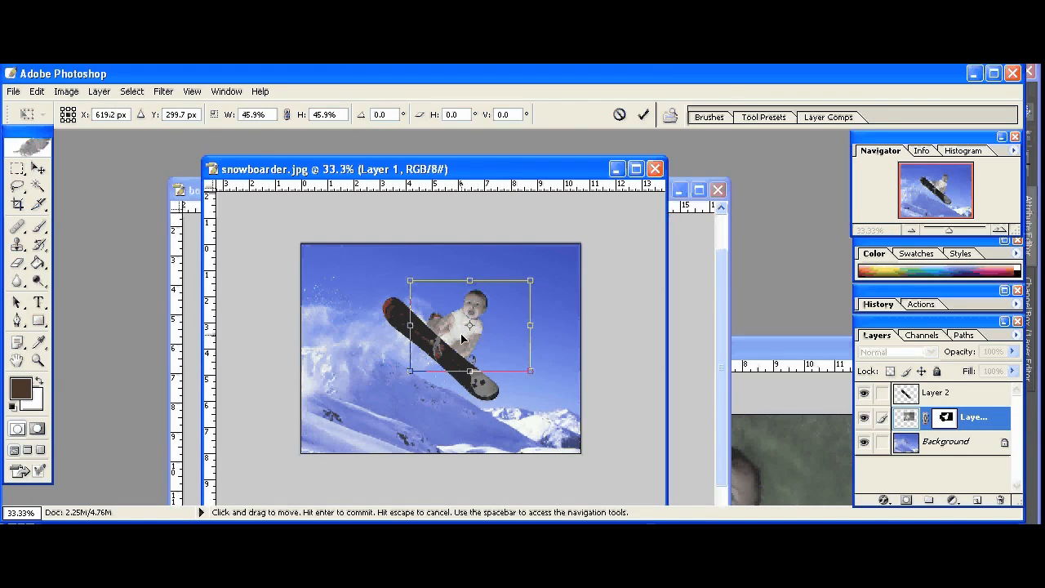
key(z)
key(Return)
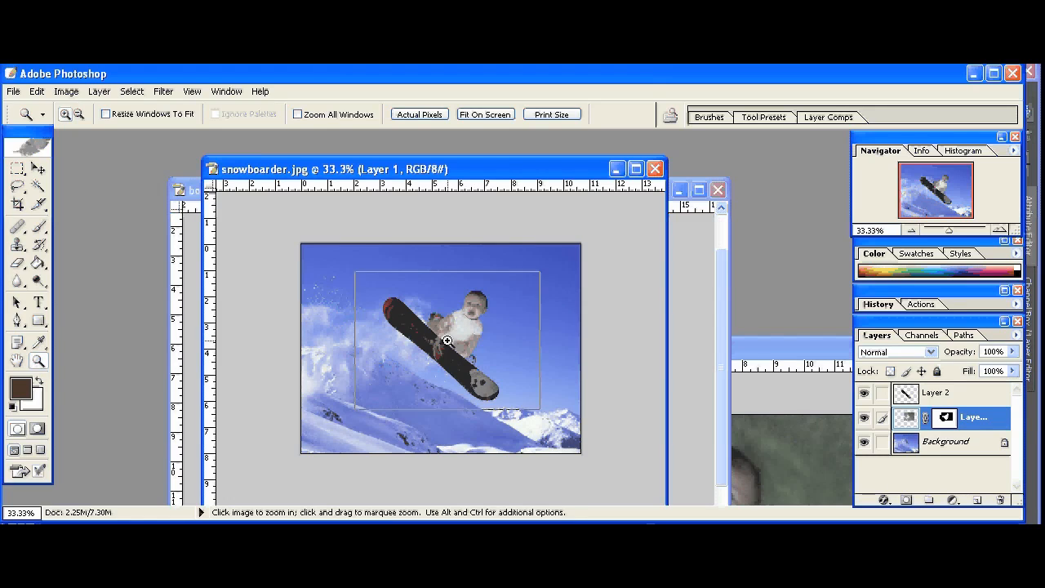
Add a layer mask to the snowboard layer (Layer 2)
click(475, 330)
click(449, 356)
click(449, 356)
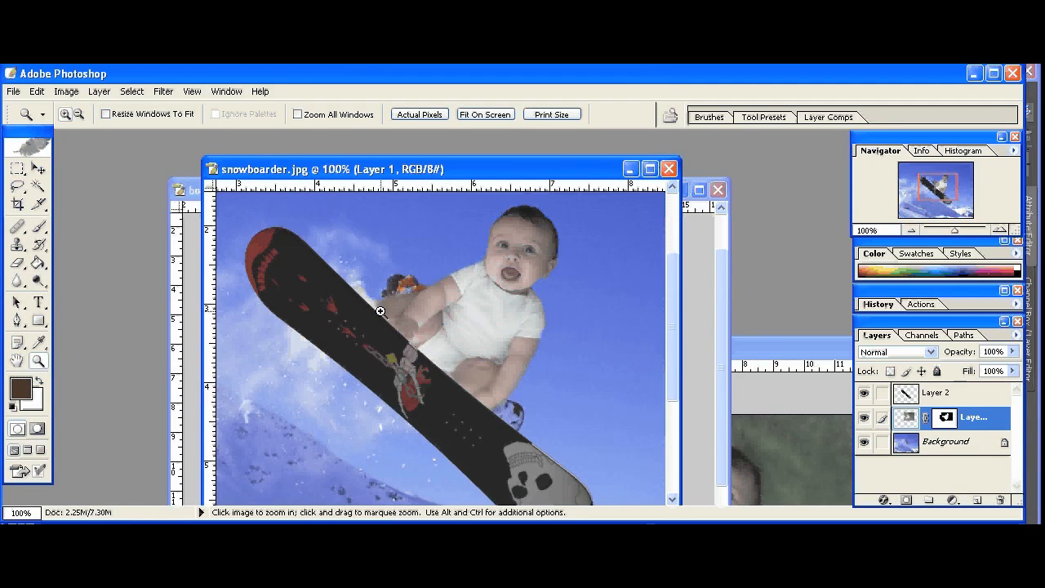
click(915, 400)
click(905, 500)
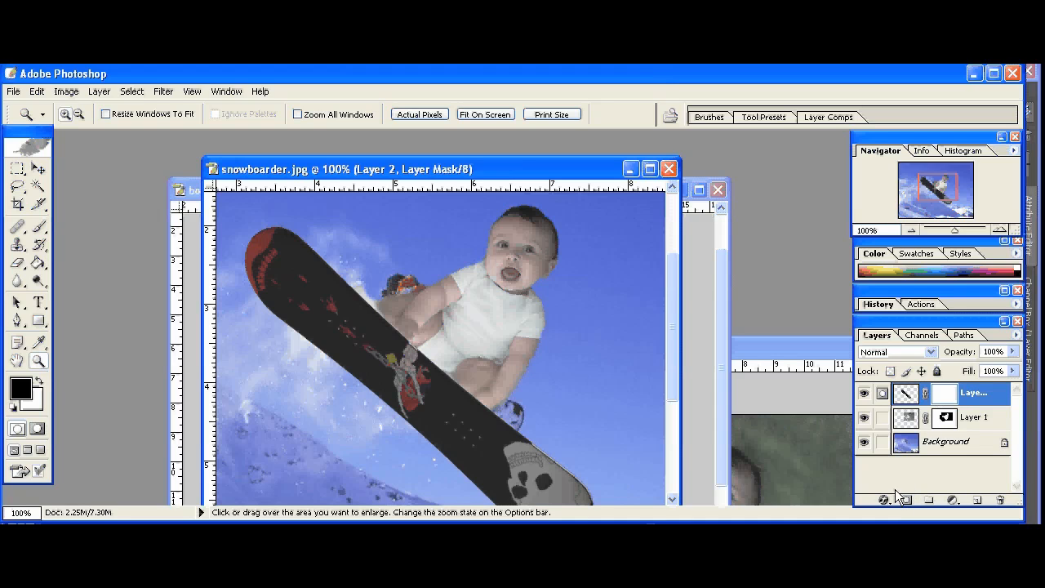
Paint black on the snowboard's mask with a 10 px brush to reveal the baby's hand gripping the board's edge, and switch the foreground to white
key(b)
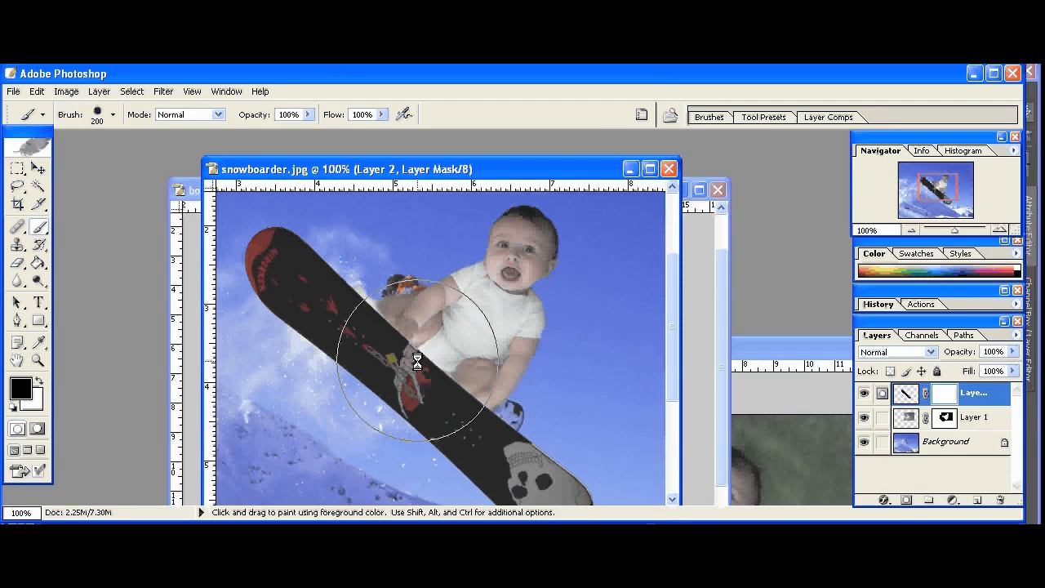
key(bracketleft)
key(bracketleft)
key(bracketleft)
key(bracketleft)
key(bracketleft)
key(bracketleft)
key(bracketleft)
key(bracketleft)
key(bracketleft)
key(bracketleft)
key(bracketleft)
key(bracketleft)
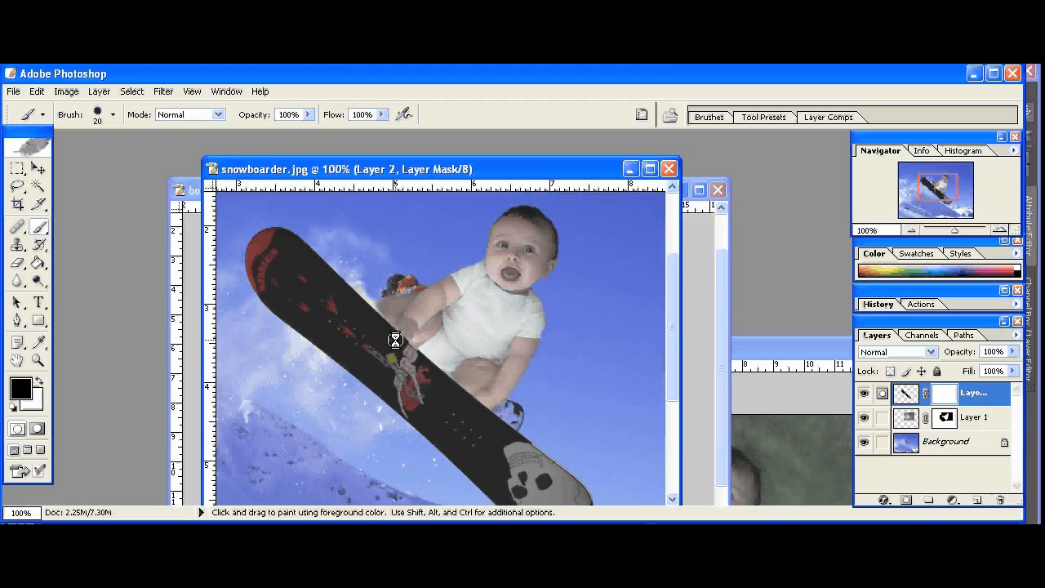
key(bracketleft)
mouse_move(395, 342)
mouse_down()
mouse_move(367, 336)
mouse_move(374, 288)
mouse_move(374, 369)
mouse_move(400, 361)
mouse_move(381, 327)
mouse_up()
key(x)
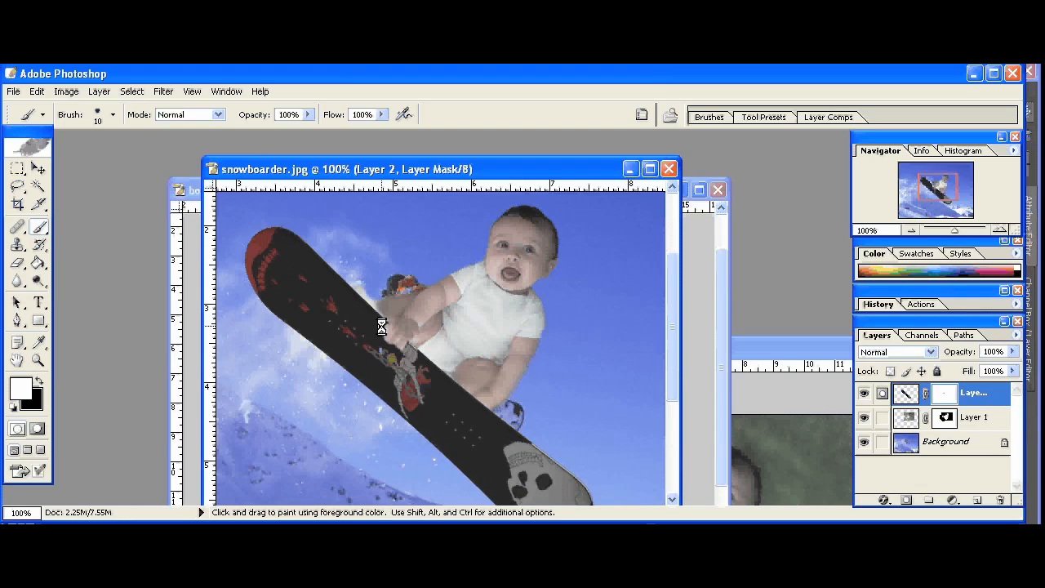
Place the baby layer (Layer 1) in a new layer set
key(z)
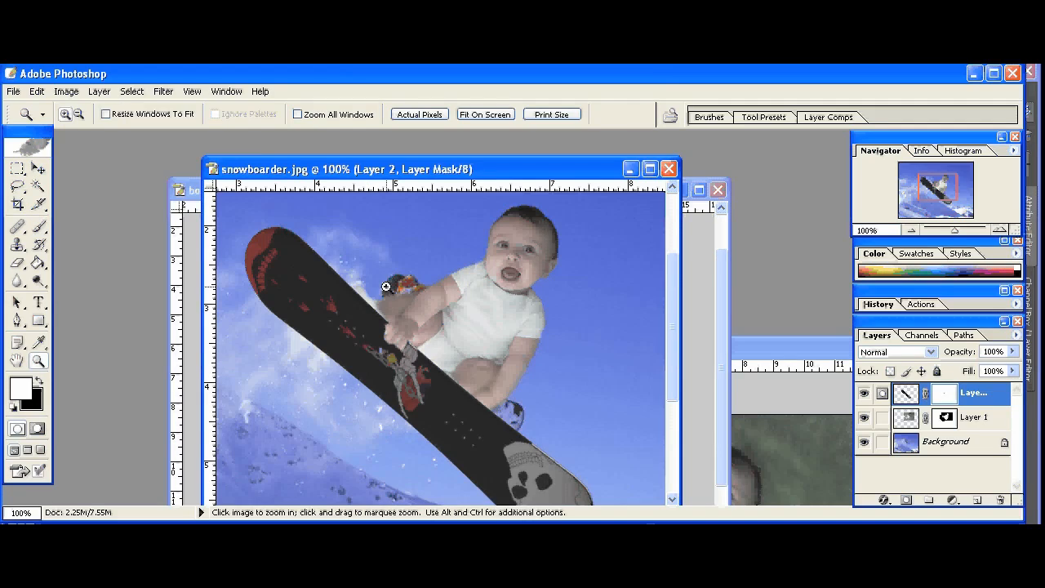
click(389, 344)
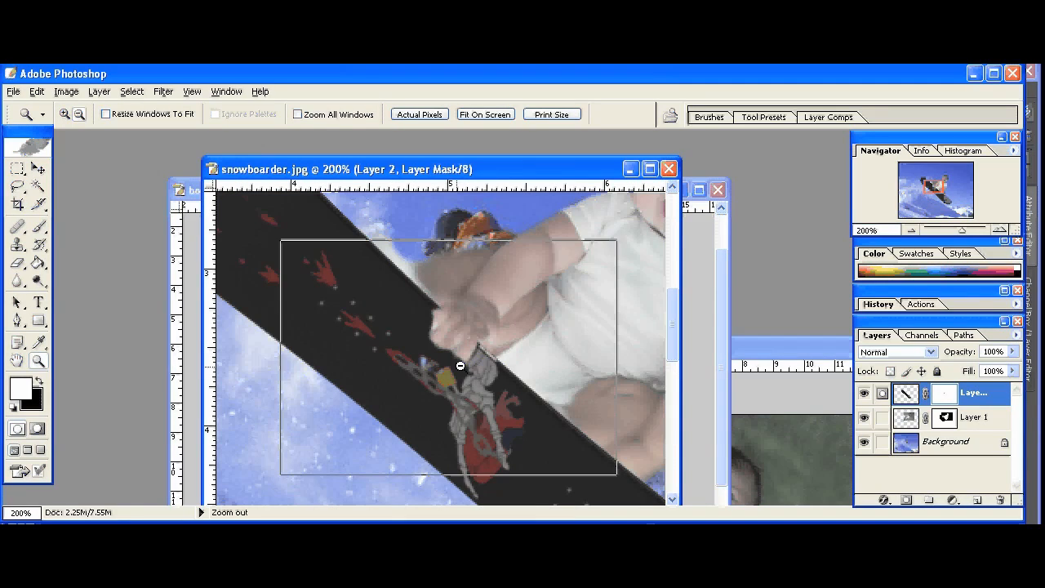
alt+click(460, 366)
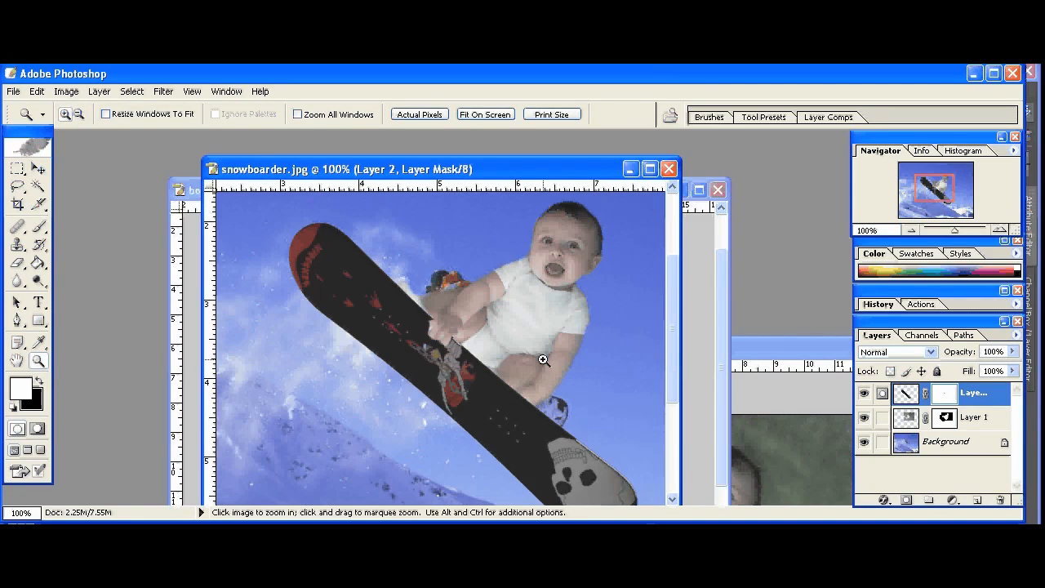
alt+click(507, 366)
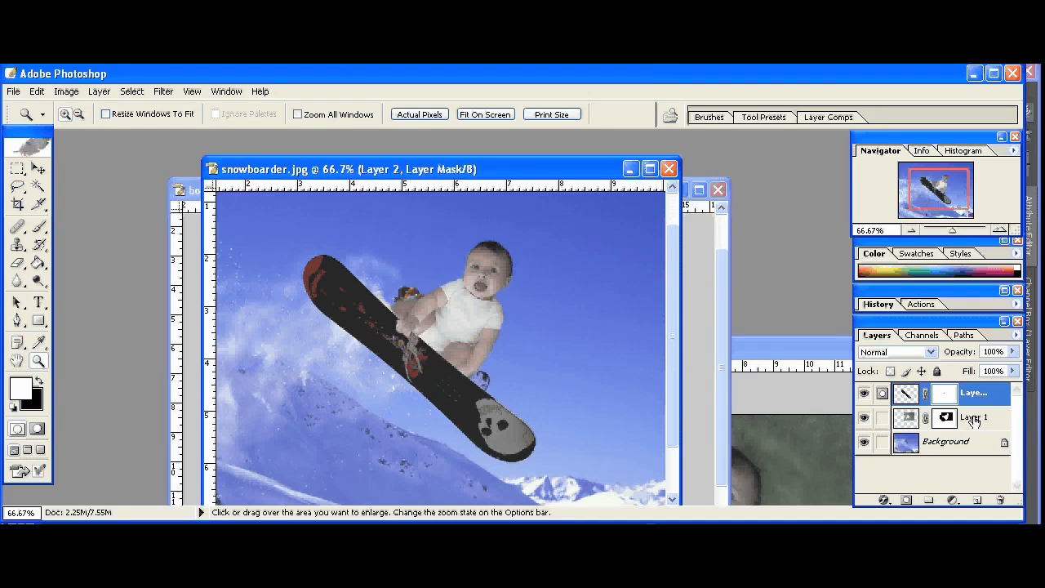
click(972, 421)
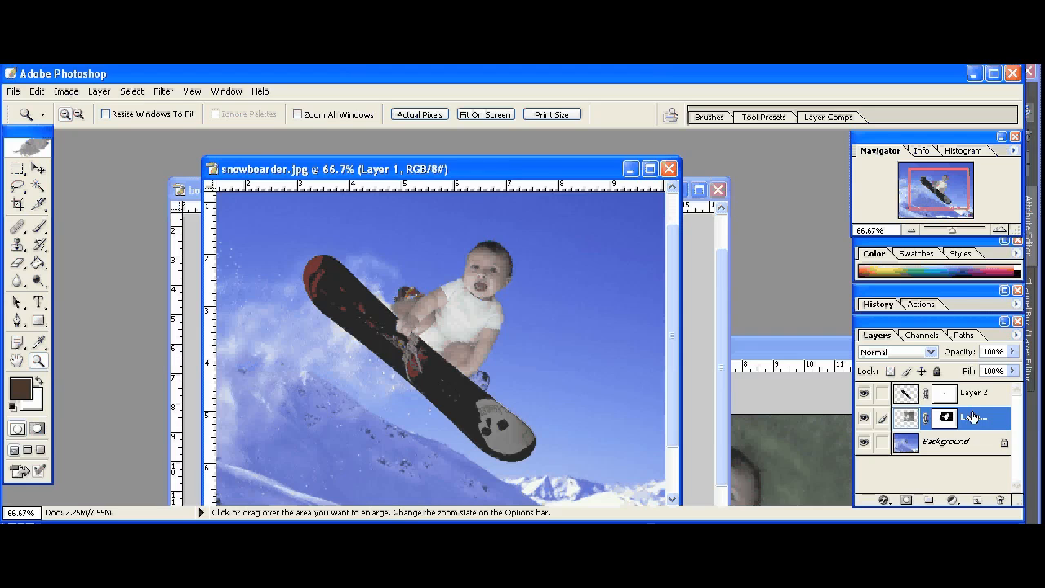
drag(971, 418, 929, 499)
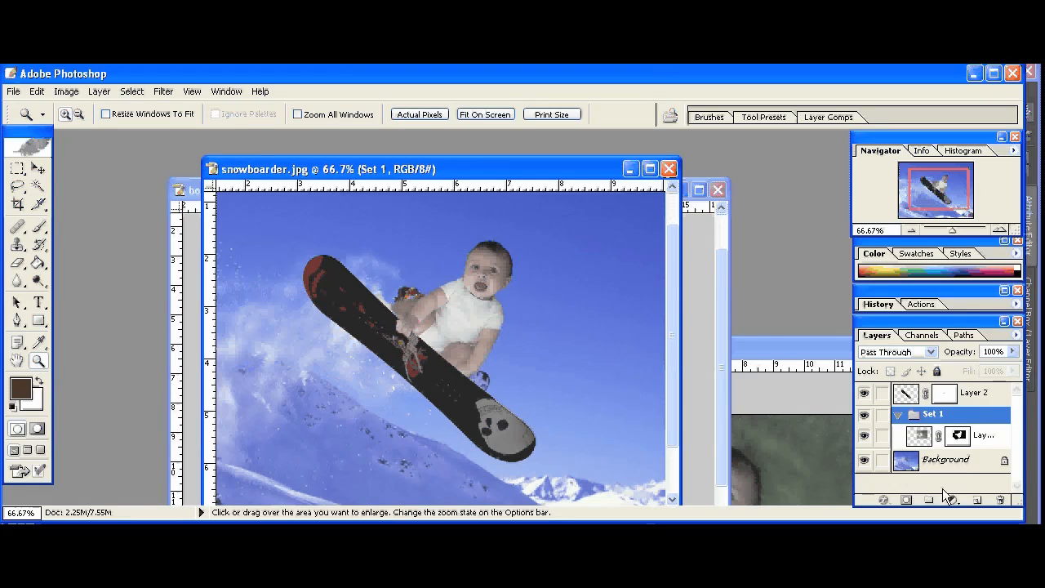
drag(972, 397, 929, 499)
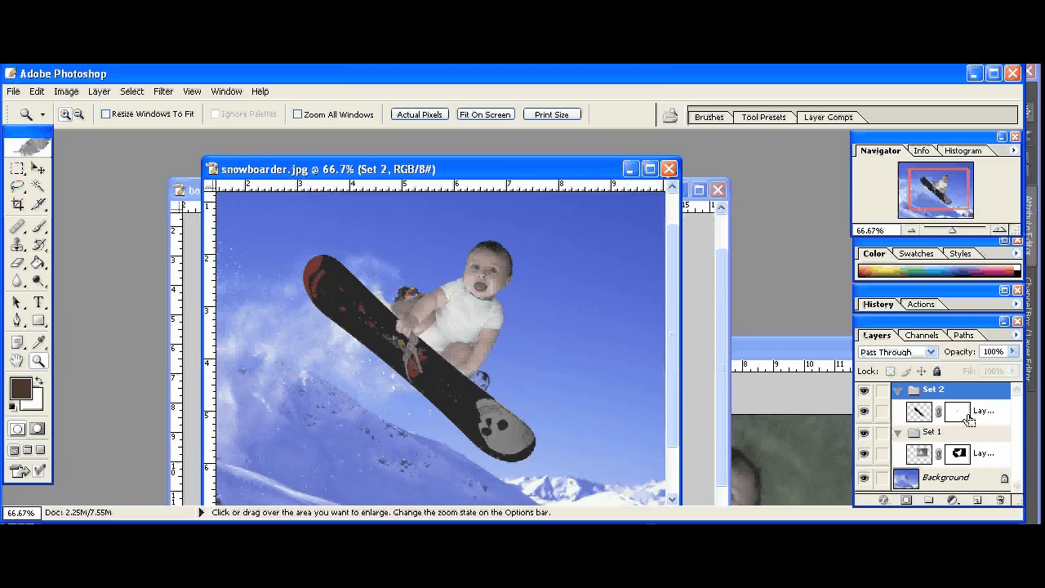
key(ctrl+z)
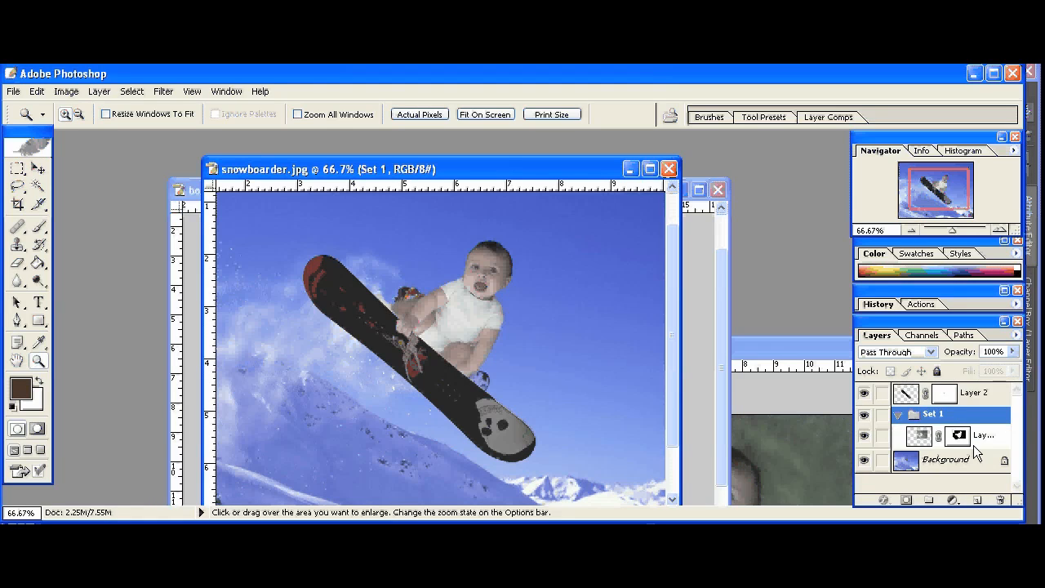
key(ctrl+alt+z)
Move the snowboard layer (Layer 2) into Set 1 above the baby layer
drag(986, 439, 980, 400)
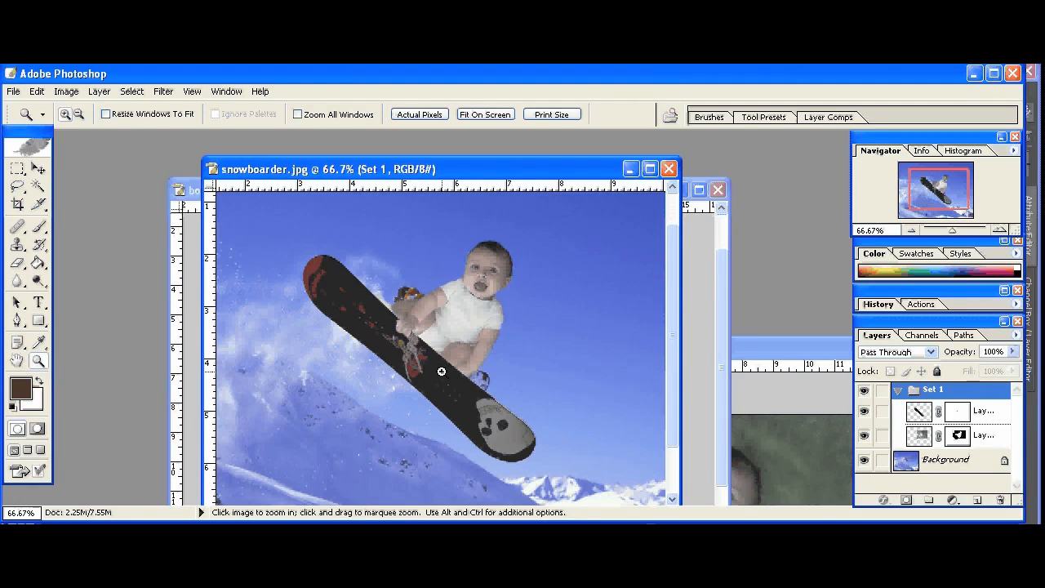
Rotate Set 1 clockwise until the snowboard leans steeply with its skull end down, shift the set slightly left, and apply the transform
key(v)
key(ctrl+t)
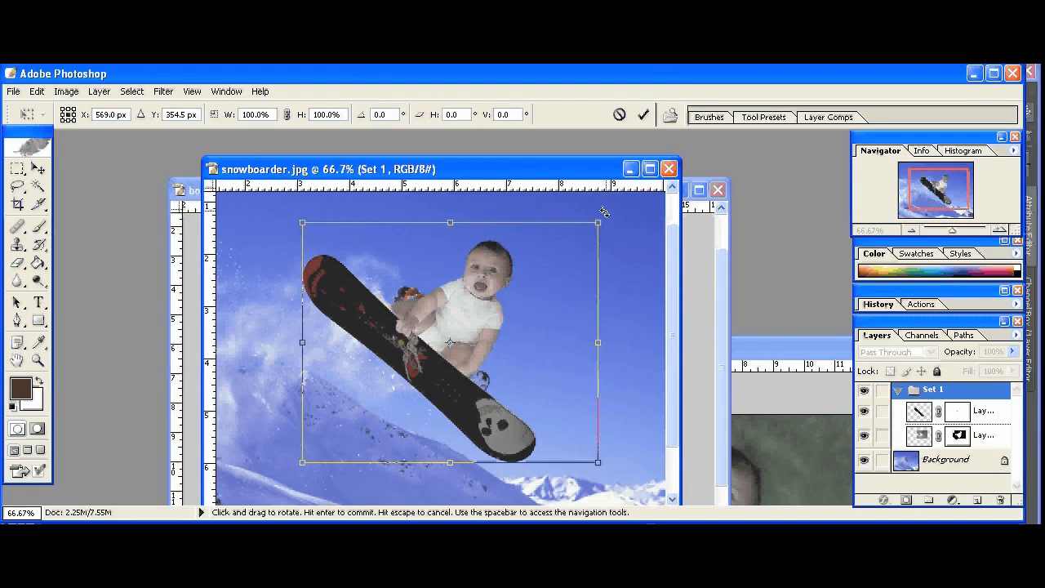
drag(602, 210, 532, 321)
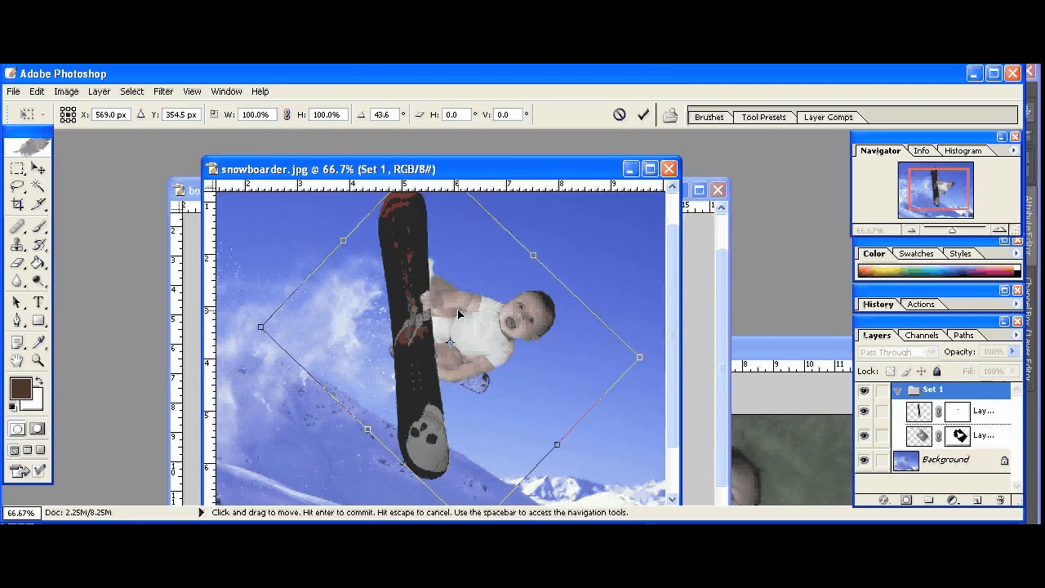
drag(464, 343, 448, 338)
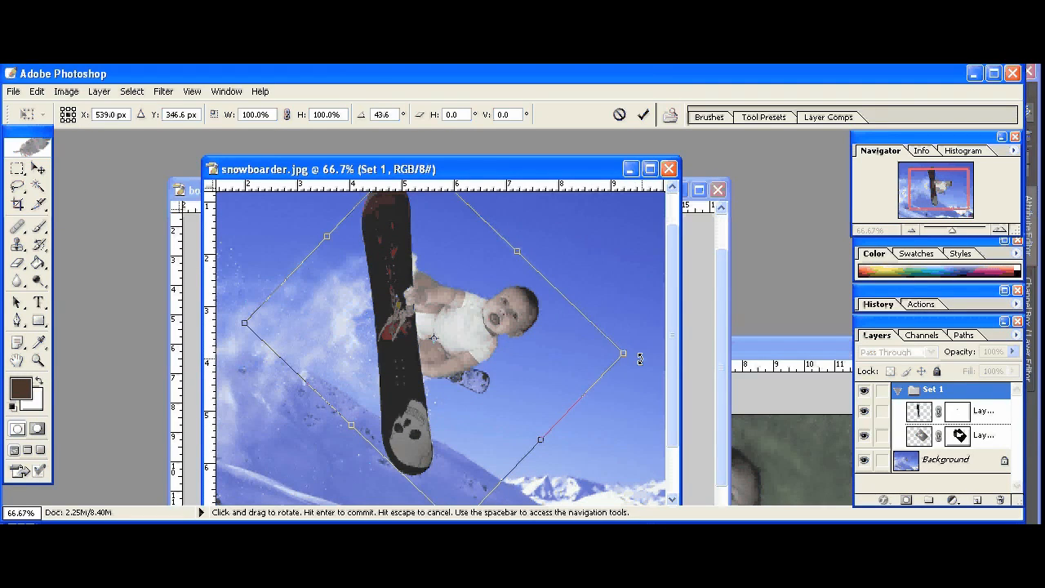
drag(641, 350, 585, 448)
key(Return)
key(z)
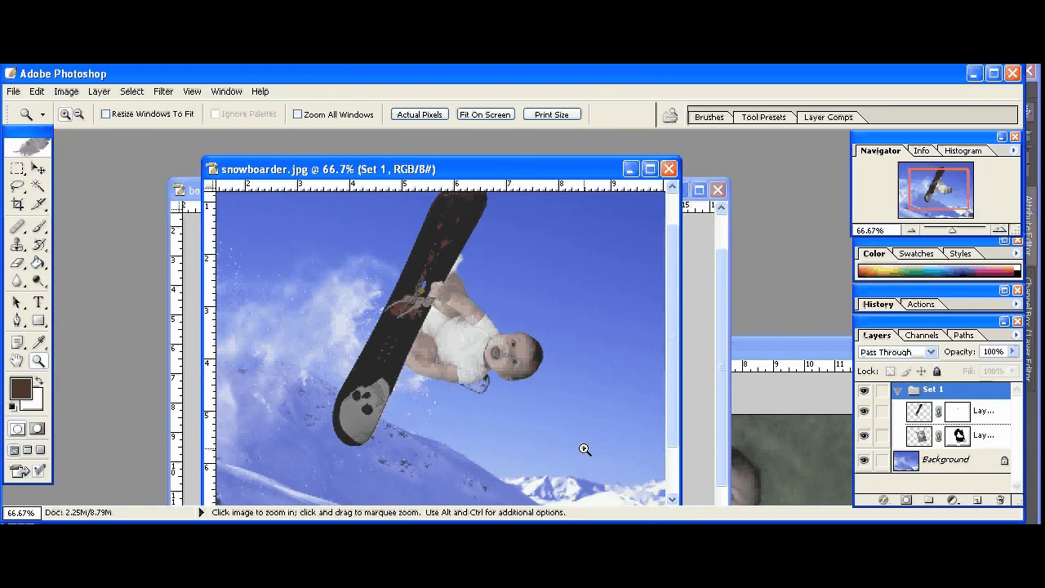
key(alt)
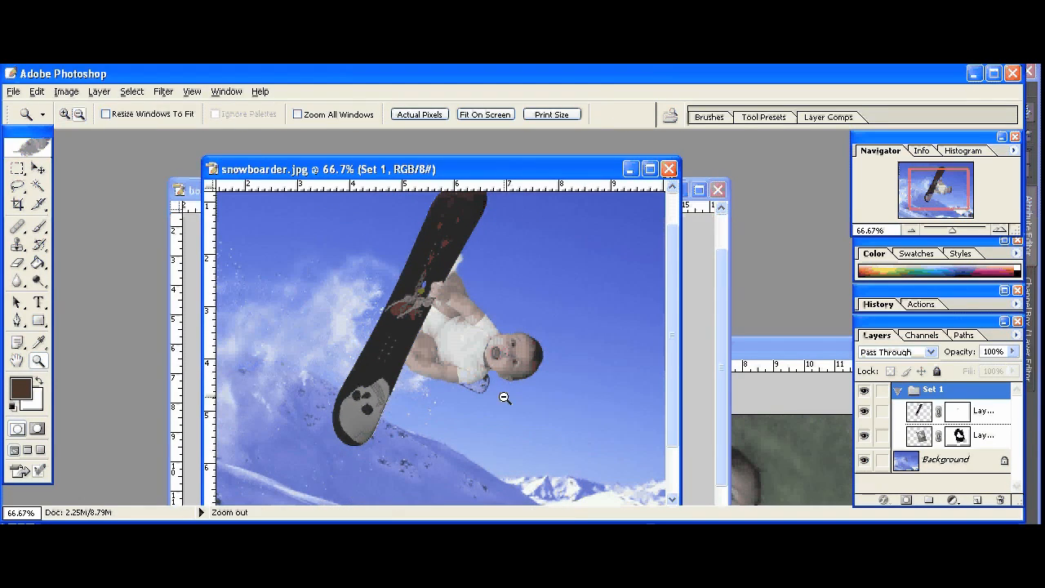
alt+click(455, 378)
alt+click(434, 365)
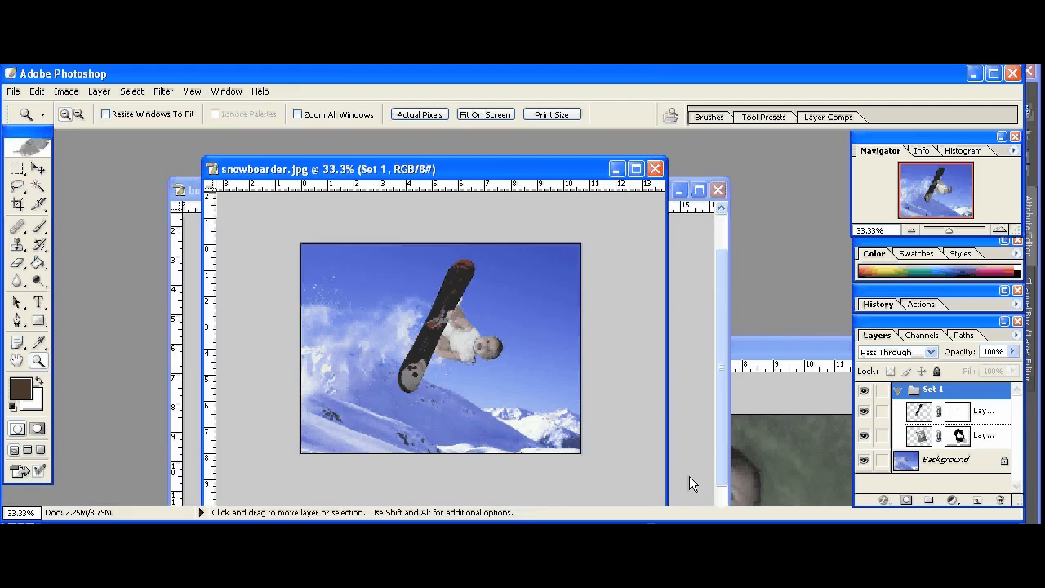
Scale Set 1 proportionally to 66.9%, shift it slightly left and down, and apply the transform
key(ctrl+t)
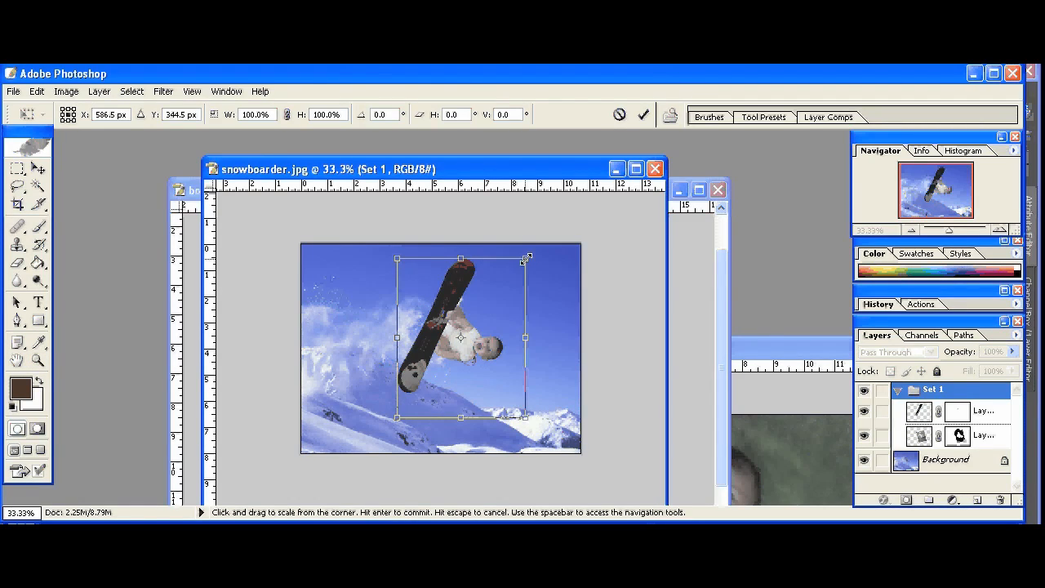
drag(531, 257, 517, 263)
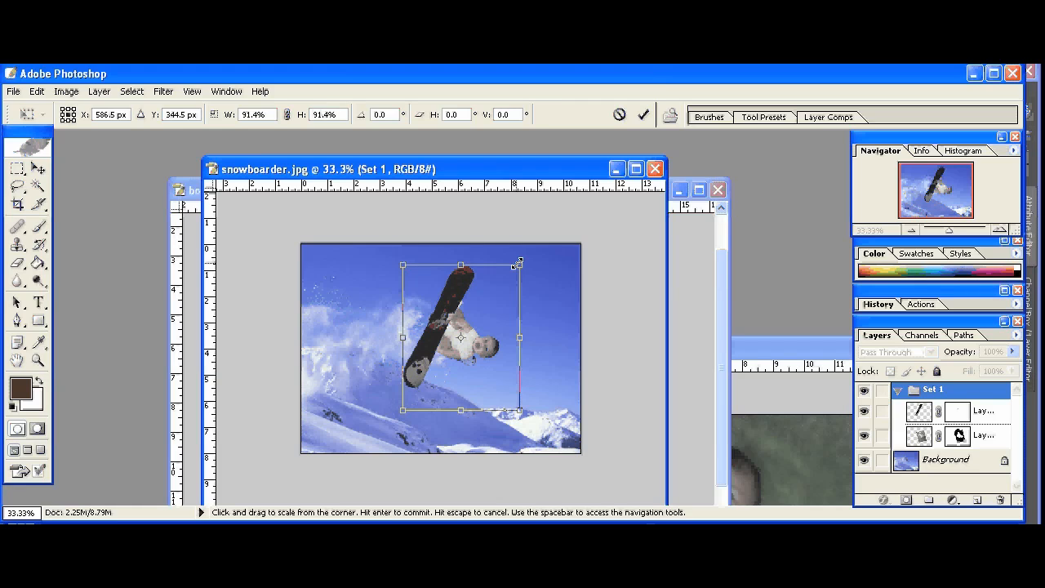
mouse_move(517, 263)
mouse_down()
mouse_move(480, 294)
mouse_move(528, 255)
mouse_move(510, 278)
mouse_up()
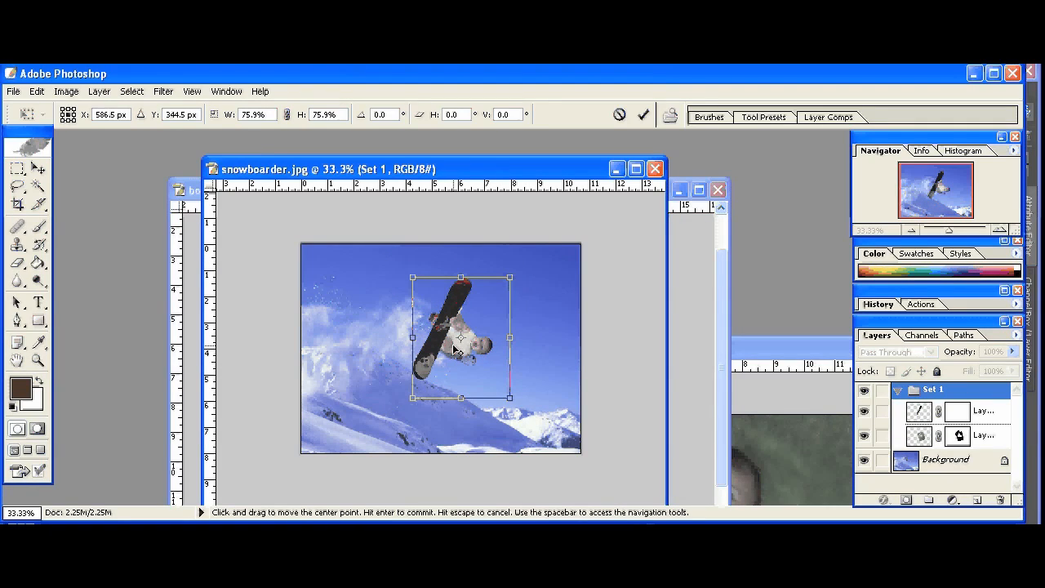
mouse_move(463, 357)
mouse_down()
mouse_move(446, 356)
mouse_move(455, 359)
mouse_up()
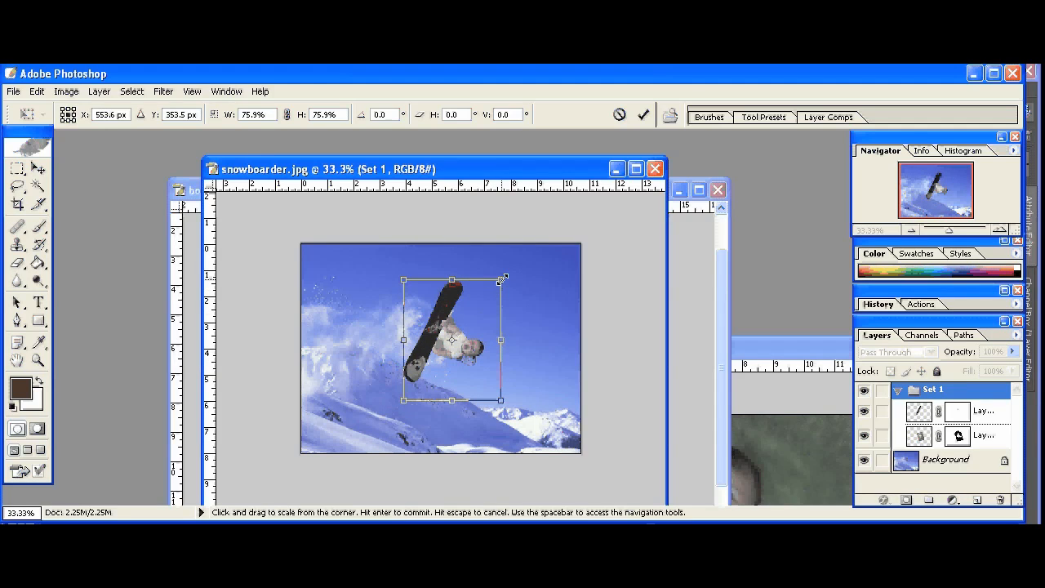
mouse_move(499, 280)
mouse_down()
mouse_move(480, 298)
mouse_move(502, 303)
mouse_move(498, 295)
mouse_move(490, 302)
mouse_move(502, 311)
mouse_move(498, 288)
mouse_up()
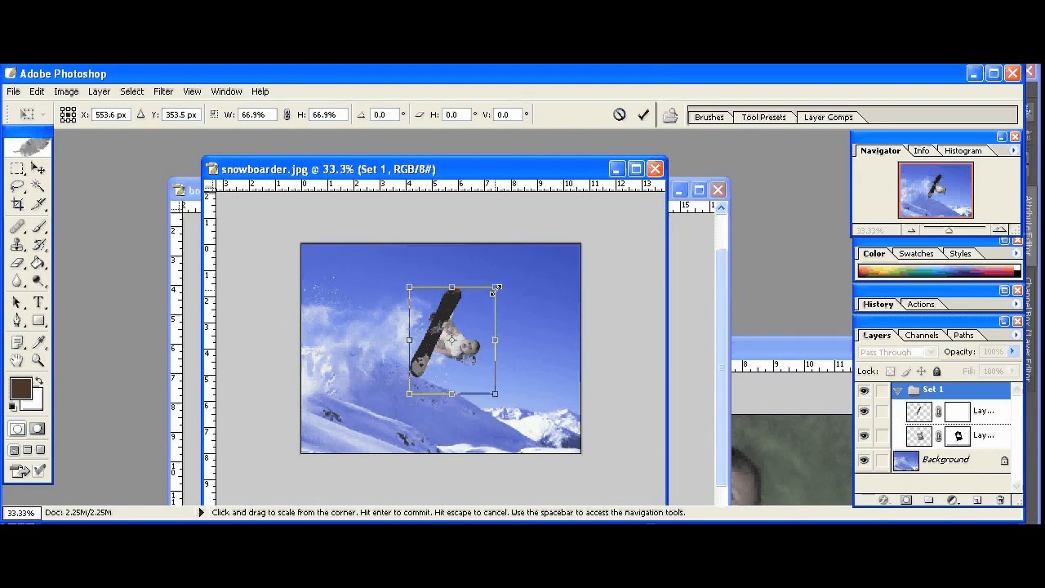
key(Return)
Duplicate the baby layer (Layer 1) together with its mask and hide the original below it
drag(327, 259, 546, 422)
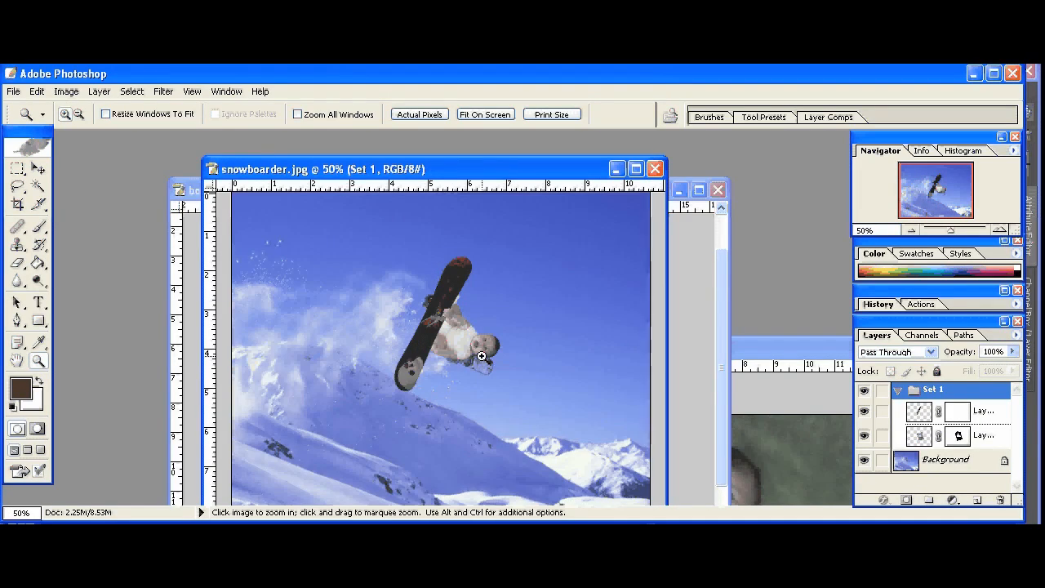
click(469, 358)
click(429, 361)
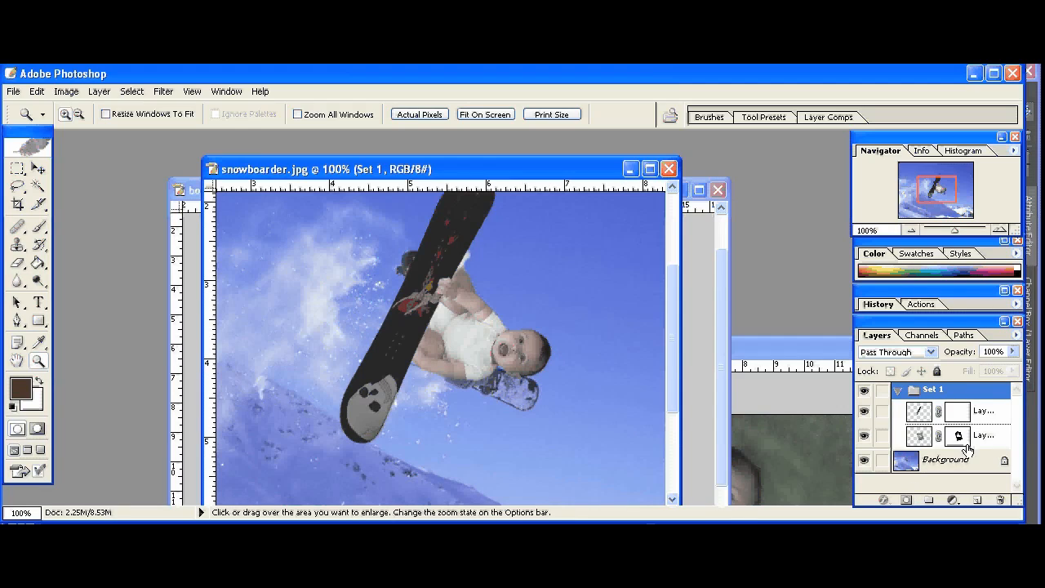
click(920, 437)
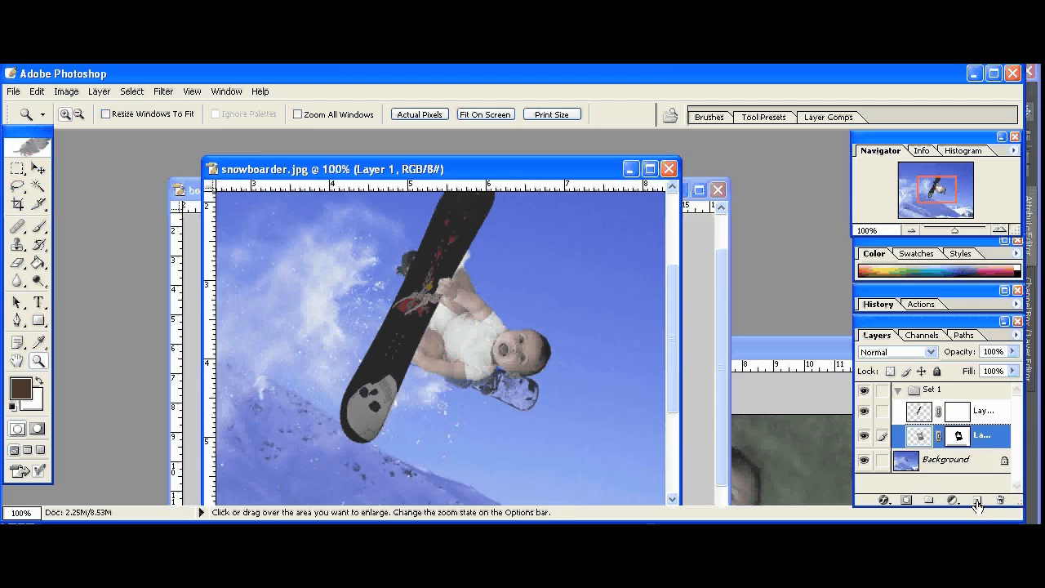
click(977, 500)
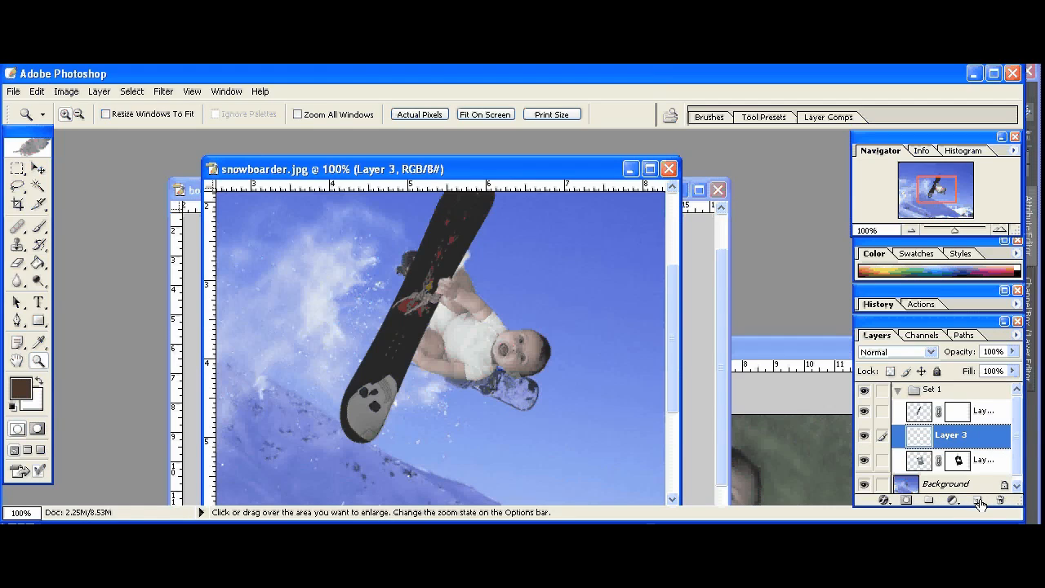
key(ctrl+z)
drag(978, 438, 978, 501)
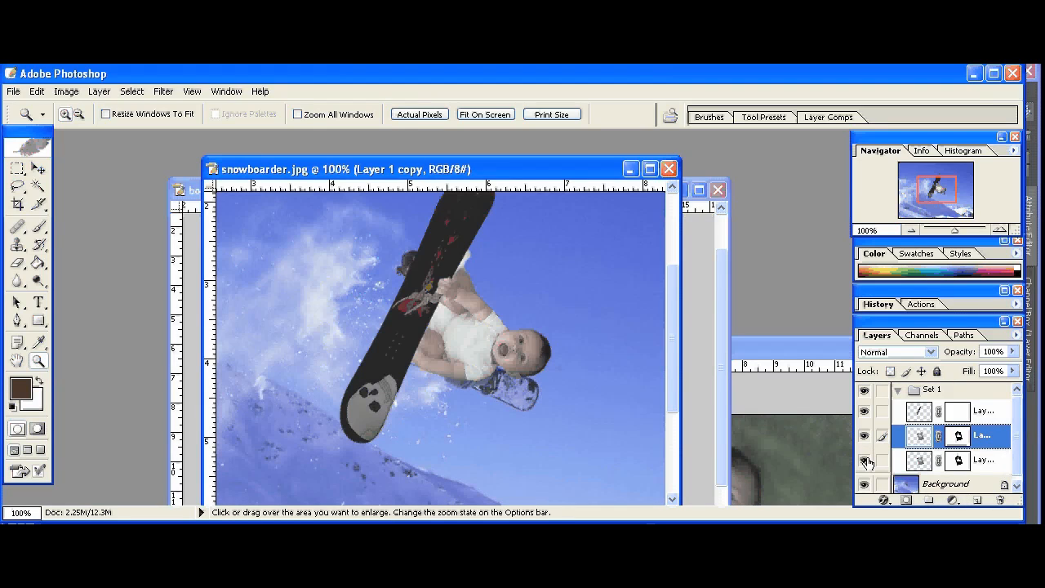
click(865, 461)
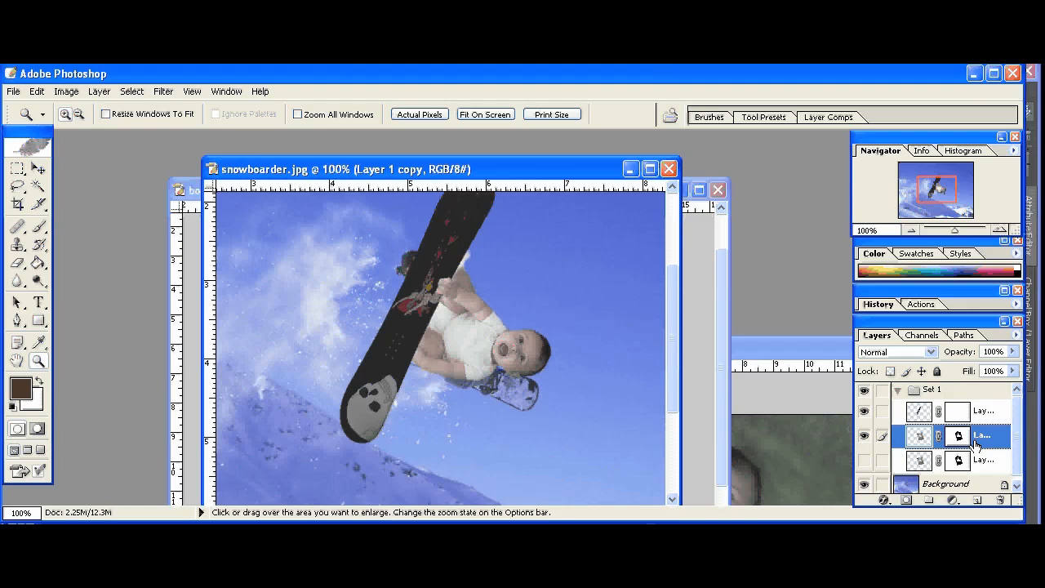
Hide the snowboard layer and paint black on the Layer 1 copy mask with a 50 px brush over the baby's torso and leg
click(960, 439)
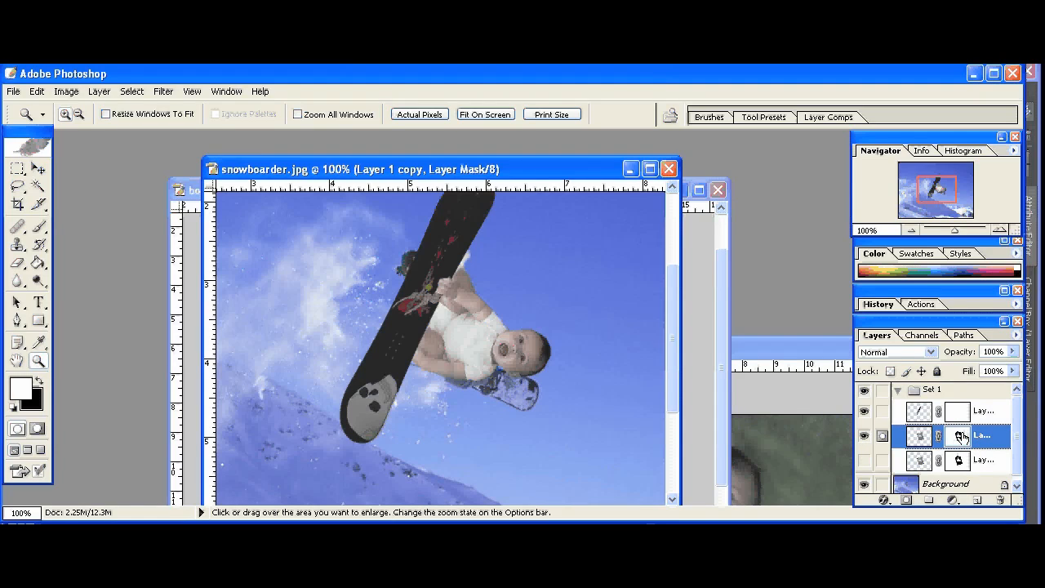
key(b)
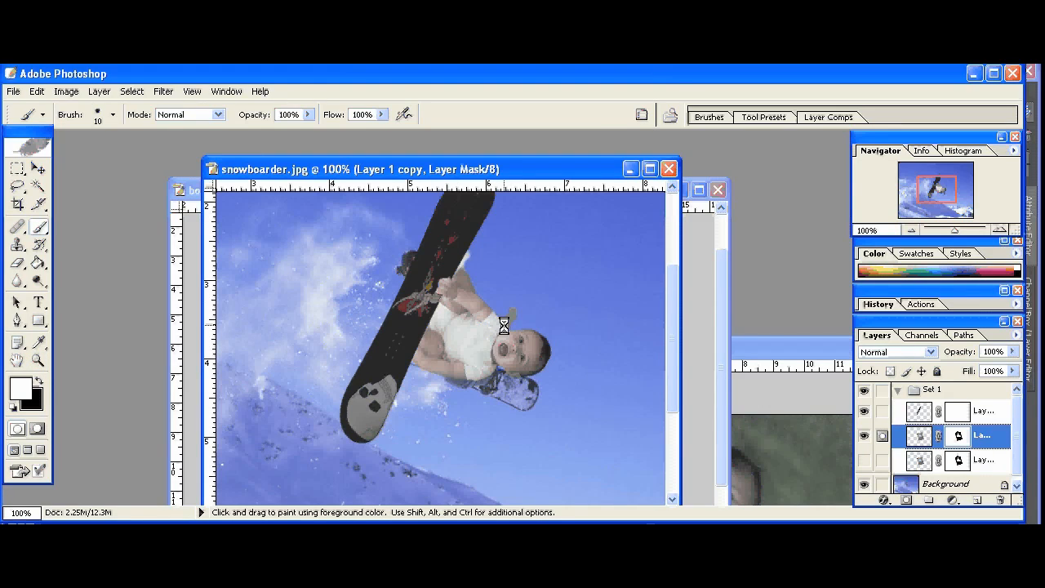
key(x)
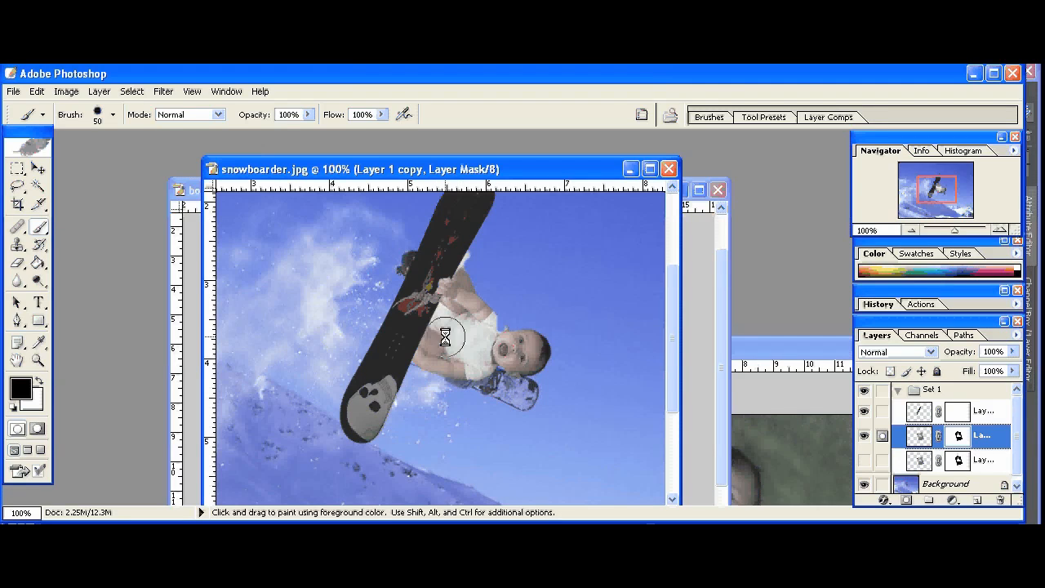
key(bracketright)
key(bracketright)
key(bracketright)
key(bracketright)
key(z)
click(442, 352)
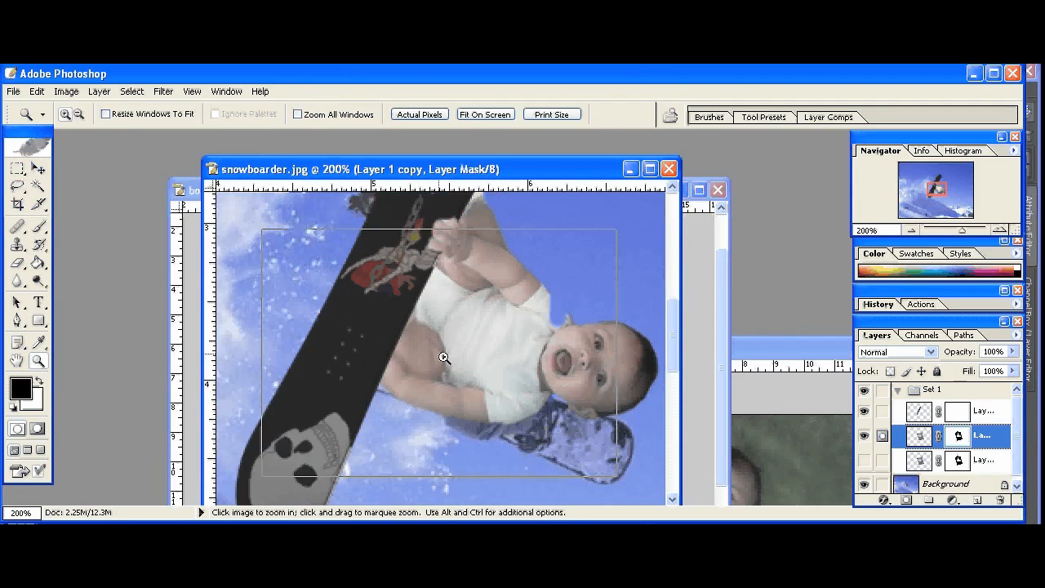
click(442, 352)
key(b)
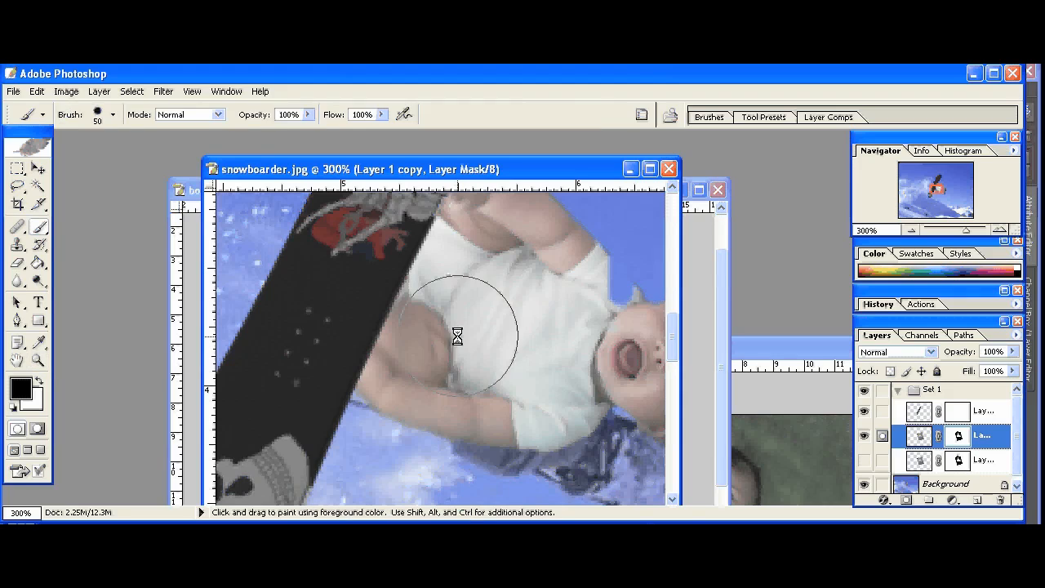
drag(458, 334, 444, 326)
click(864, 413)
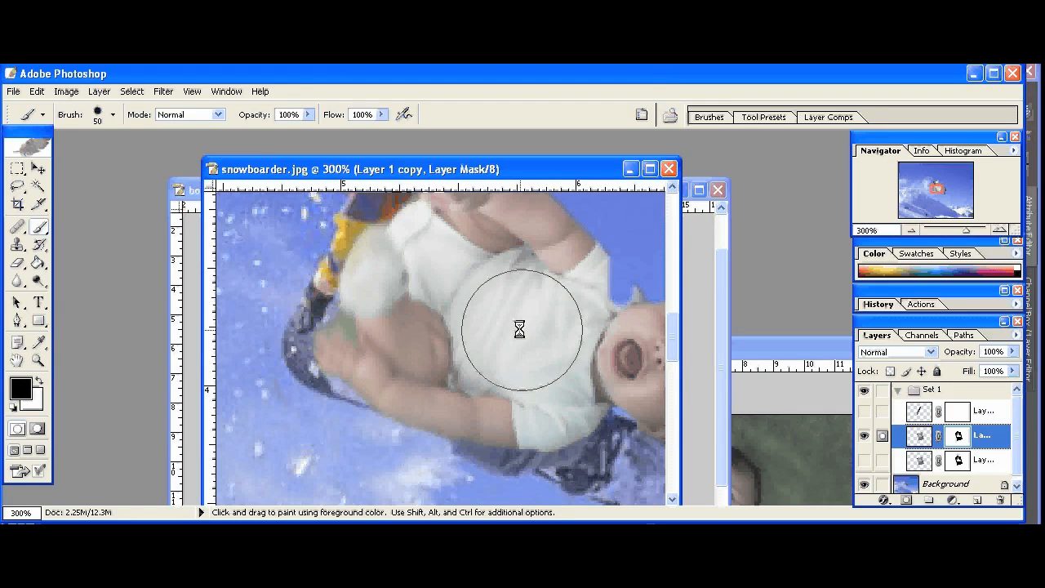
click(434, 325)
mouse_move(434, 325)
mouse_down()
mouse_move(396, 275)
mouse_move(357, 268)
mouse_move(281, 283)
mouse_move(386, 260)
mouse_move(478, 331)
mouse_move(565, 333)
mouse_move(561, 343)
mouse_move(607, 334)
mouse_up()
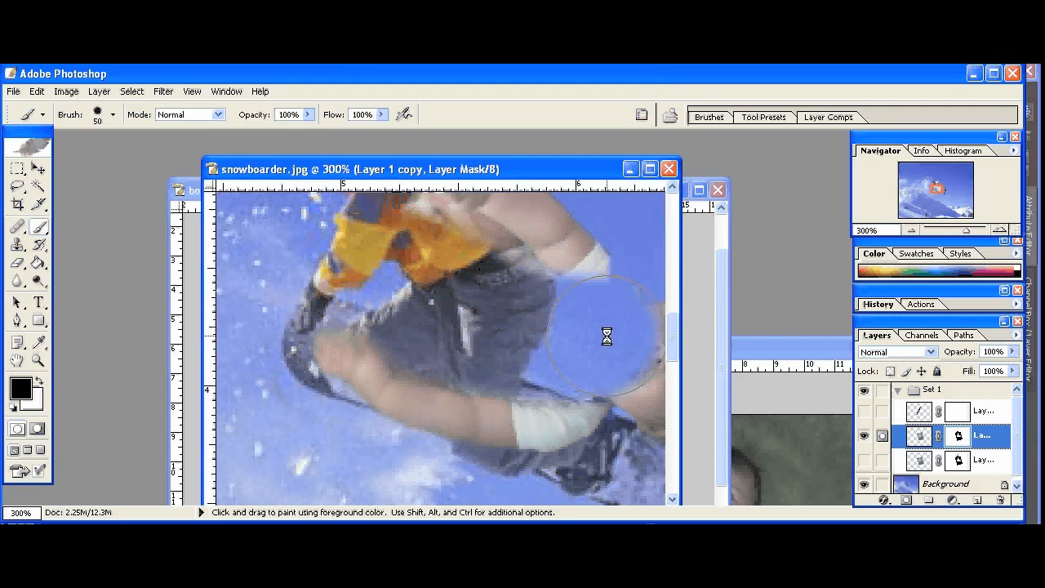
Paint black on the copy's mask over the head, other arm and remaining body, leaving only the baby's lower arm and sleeve
key(z)
alt+click(579, 340)
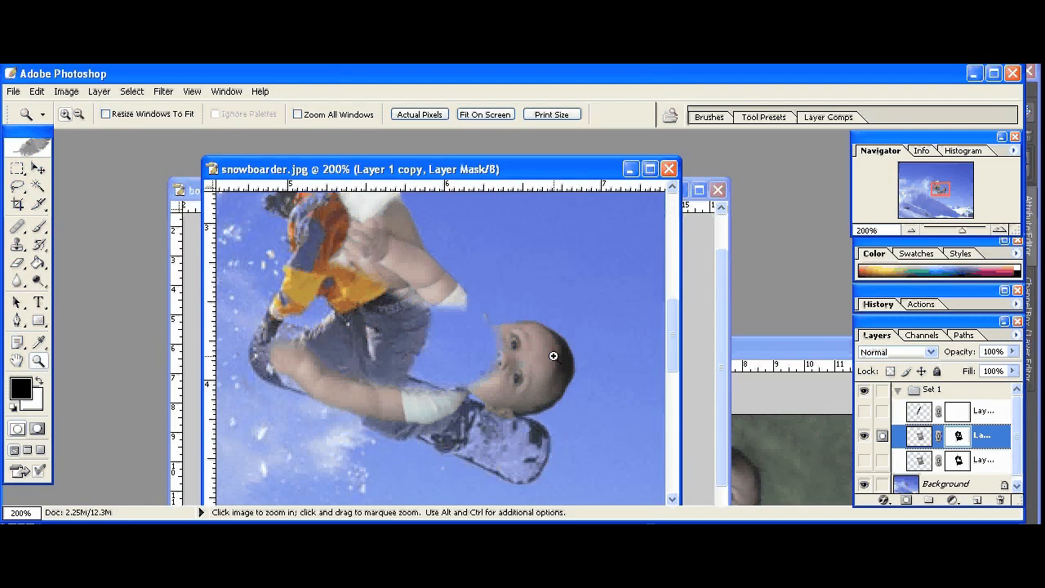
key(b)
mouse_move(507, 383)
mouse_down()
mouse_move(530, 397)
mouse_move(470, 300)
mouse_move(370, 236)
mouse_up()
key(z)
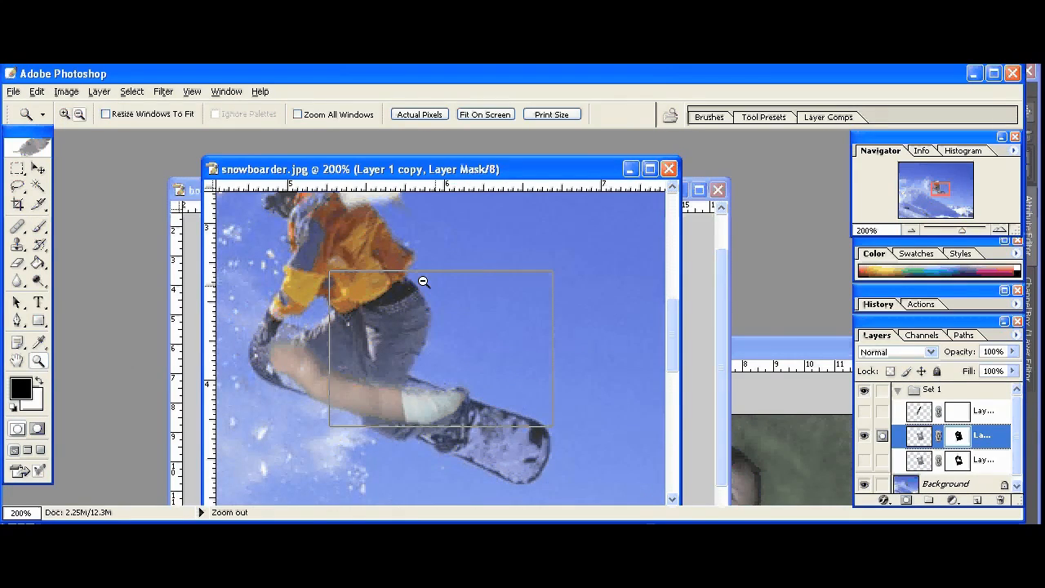
alt+click(418, 286)
key(b)
mouse_move(419, 299)
mouse_down()
mouse_move(408, 307)
mouse_move(437, 295)
mouse_up()
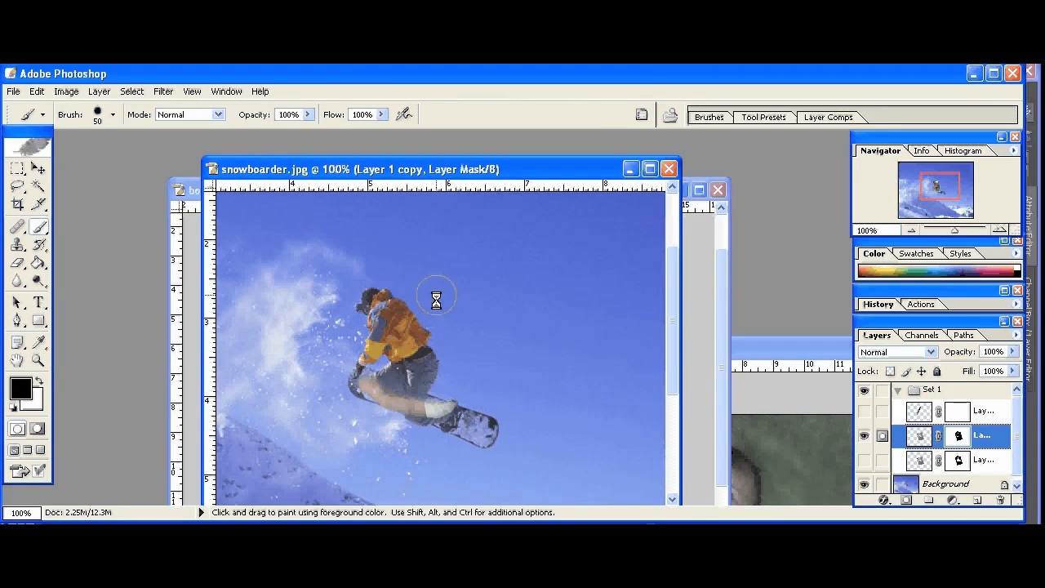
Show the original baby layer, rotate the arm copy 53.3° counterclockwise about a pivot near the shoulder, and apply the transform
click(864, 461)
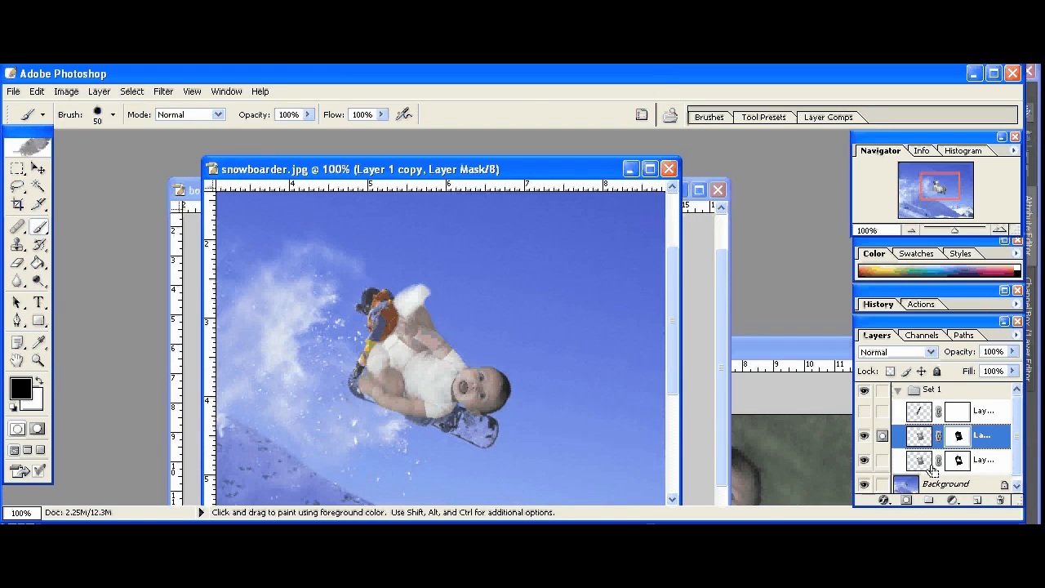
key(ctrl+t)
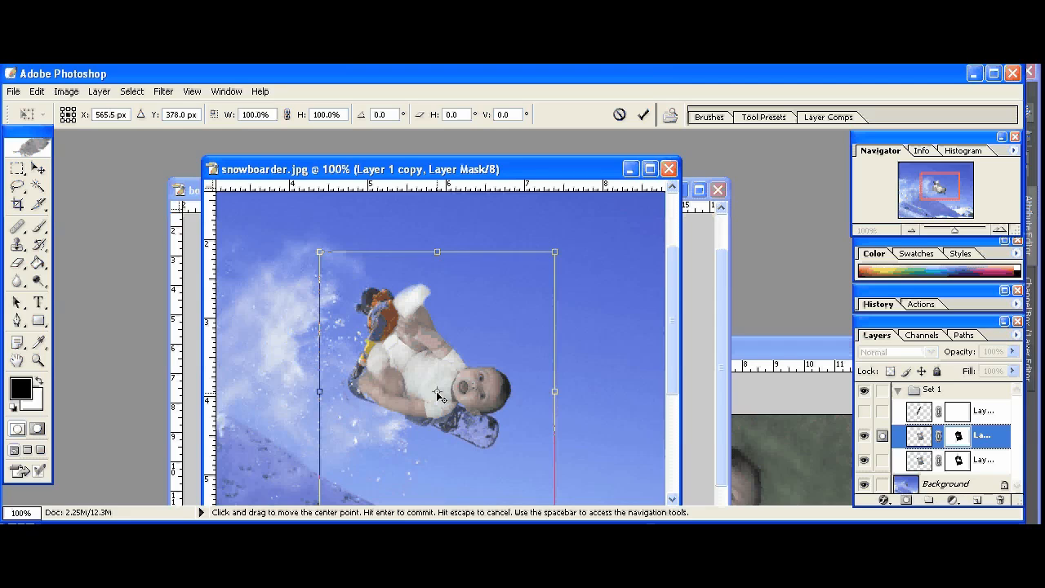
drag(439, 396, 439, 409)
drag(310, 238, 242, 412)
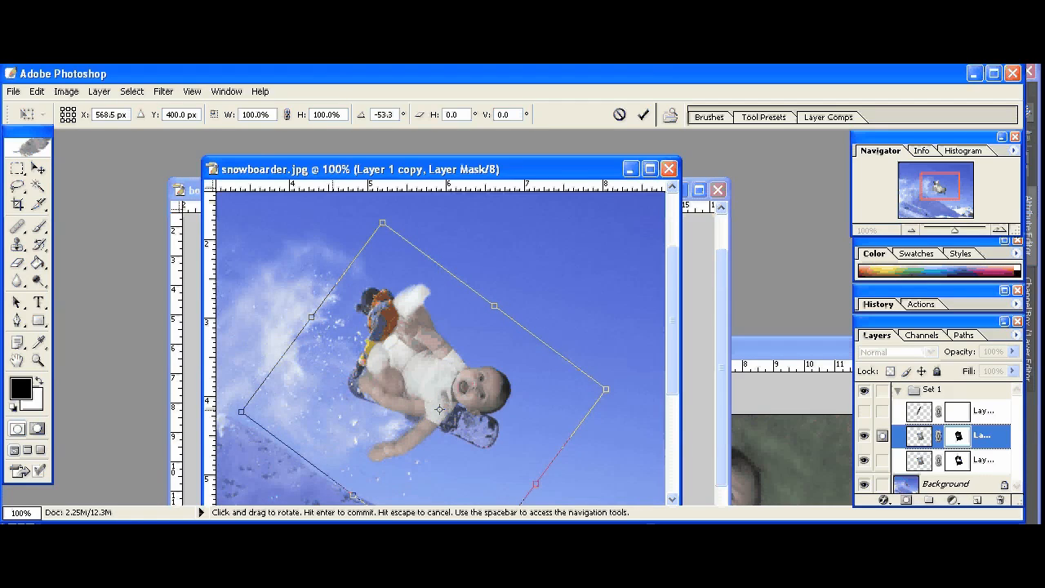
key(Return)
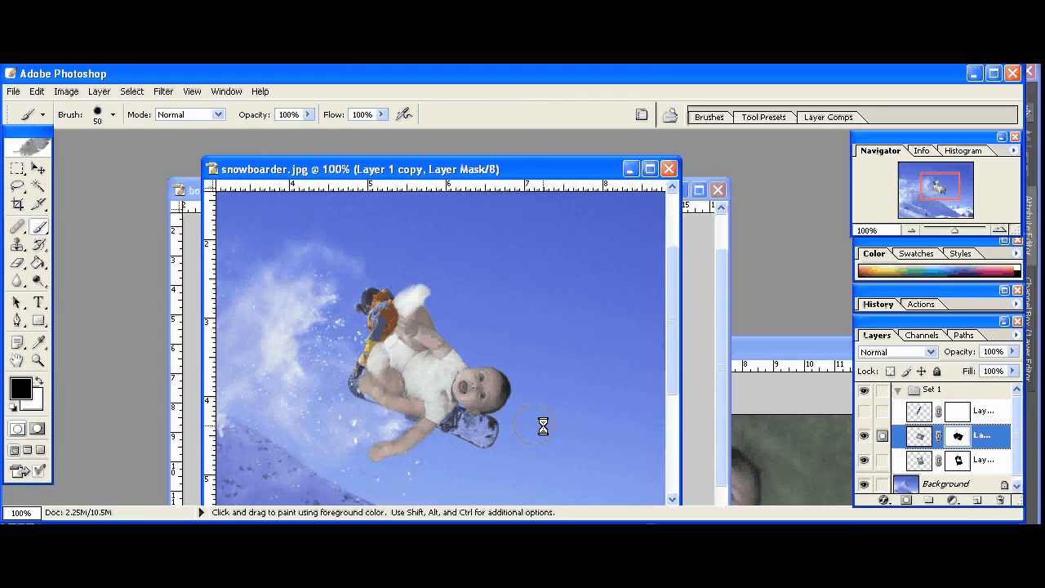
On Layer 1, clone nearby skin over the original hand and forearm with a 20 px Clone Stamp to blend them into the leg
key(z)
drag(268, 287, 548, 443)
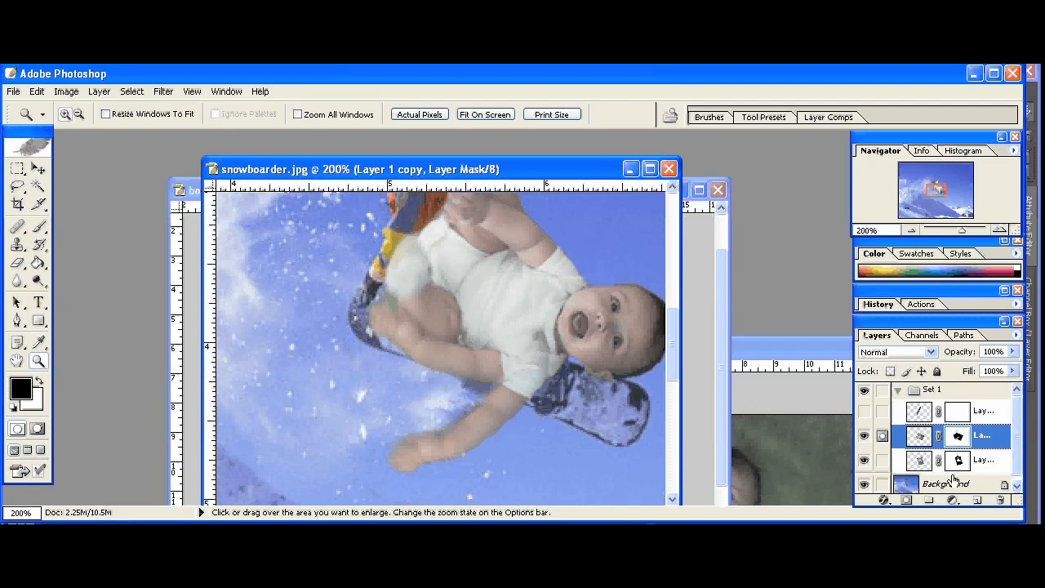
click(865, 462)
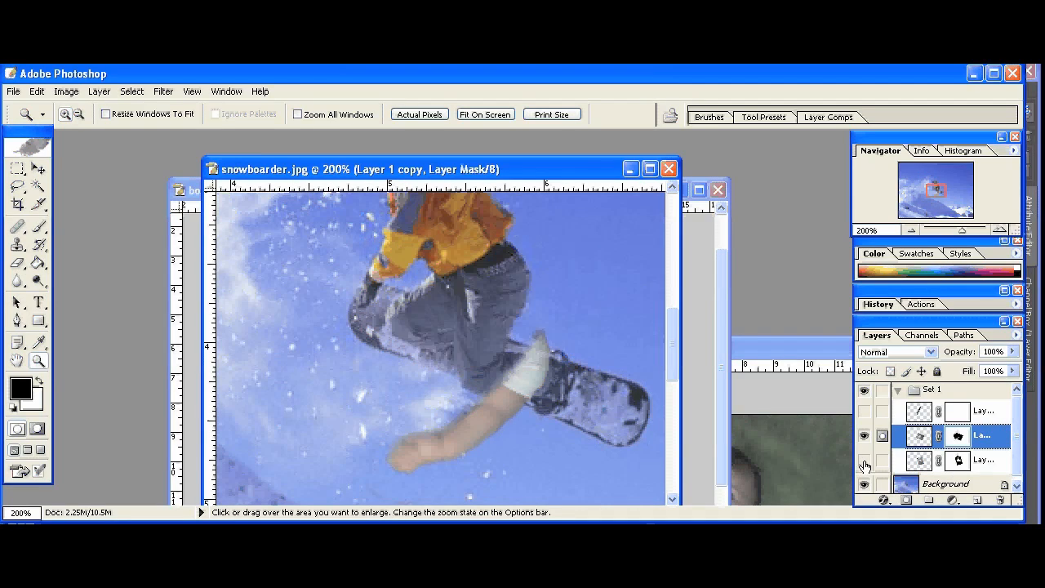
click(985, 464)
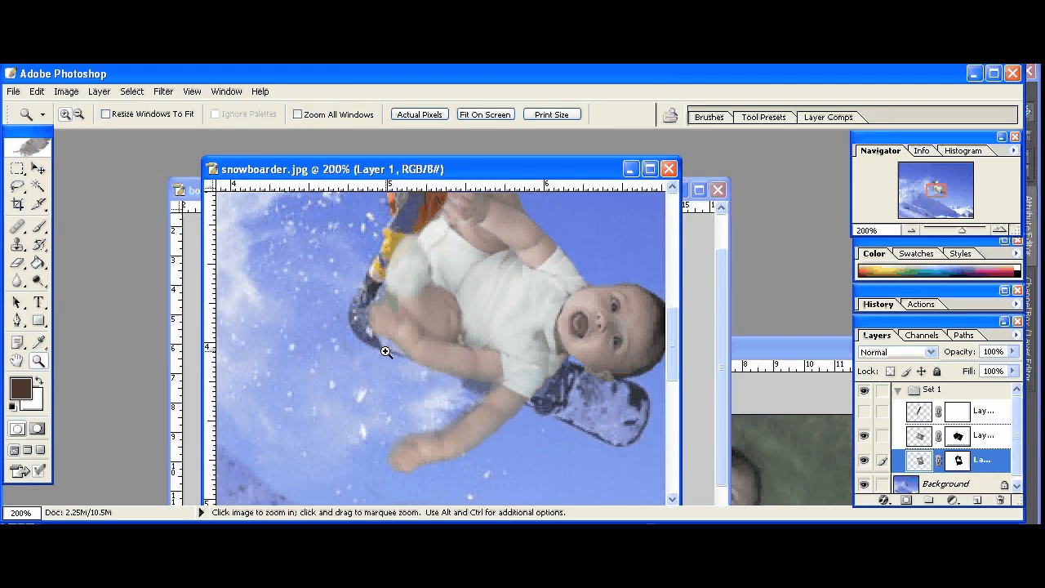
key(s)
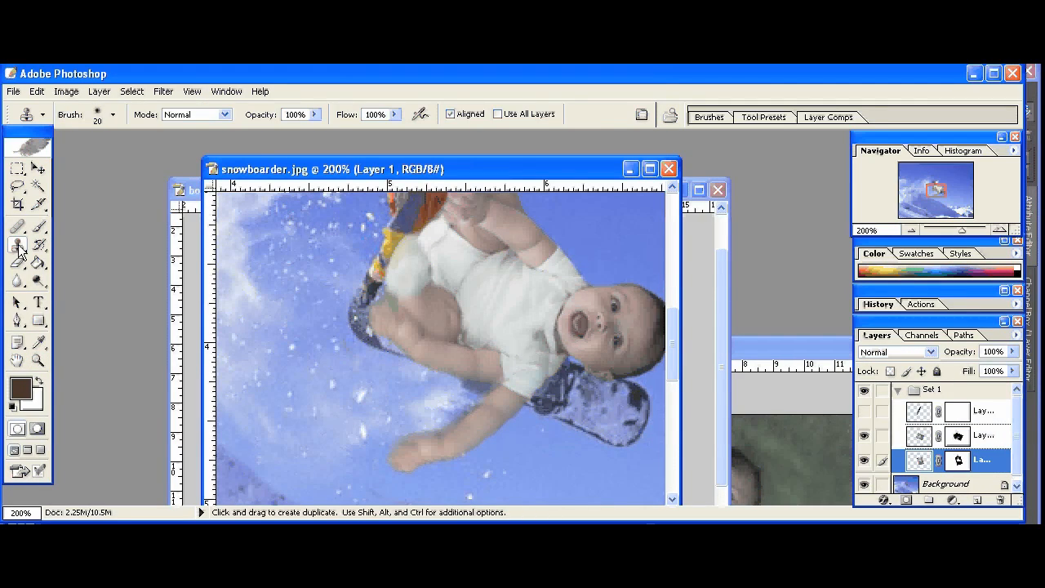
click(20, 252)
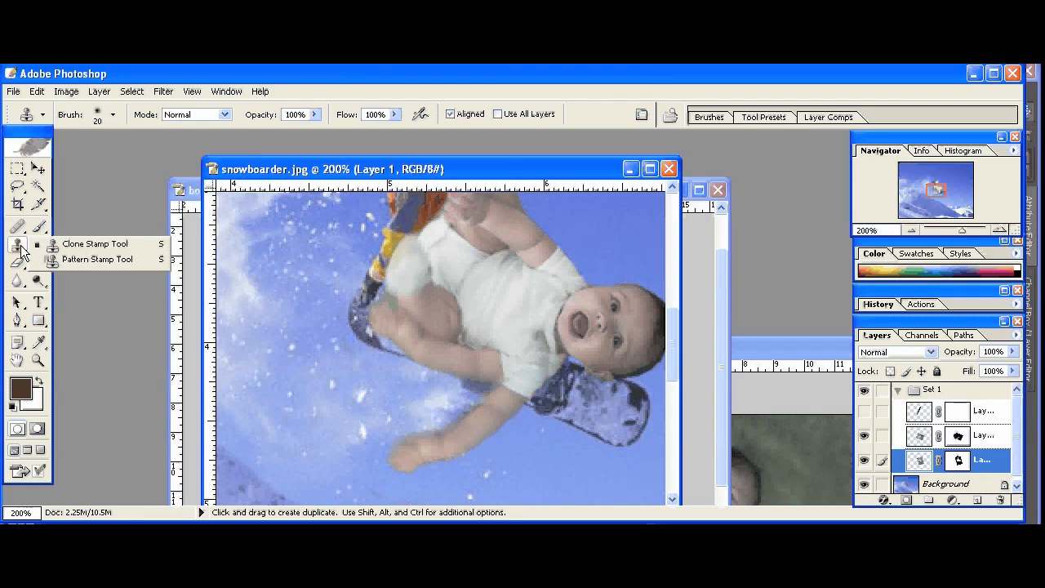
click(85, 245)
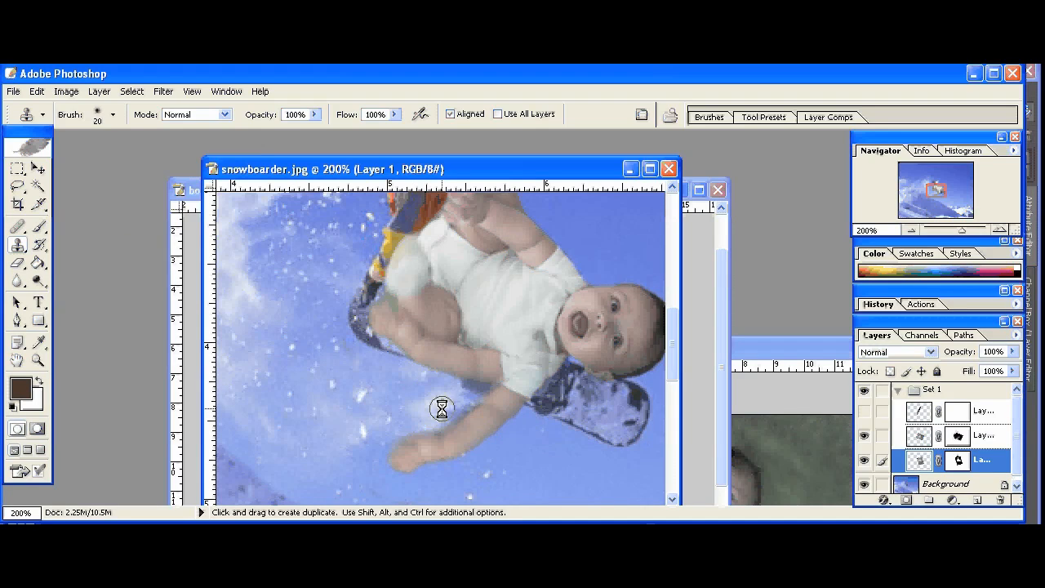
key(alt)
alt+click(427, 383)
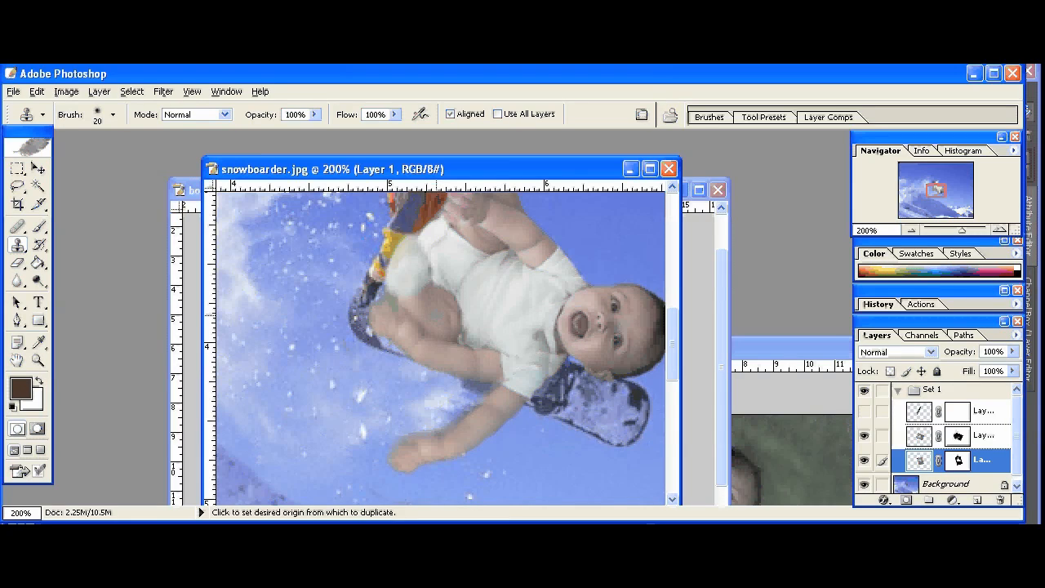
alt+click(433, 331)
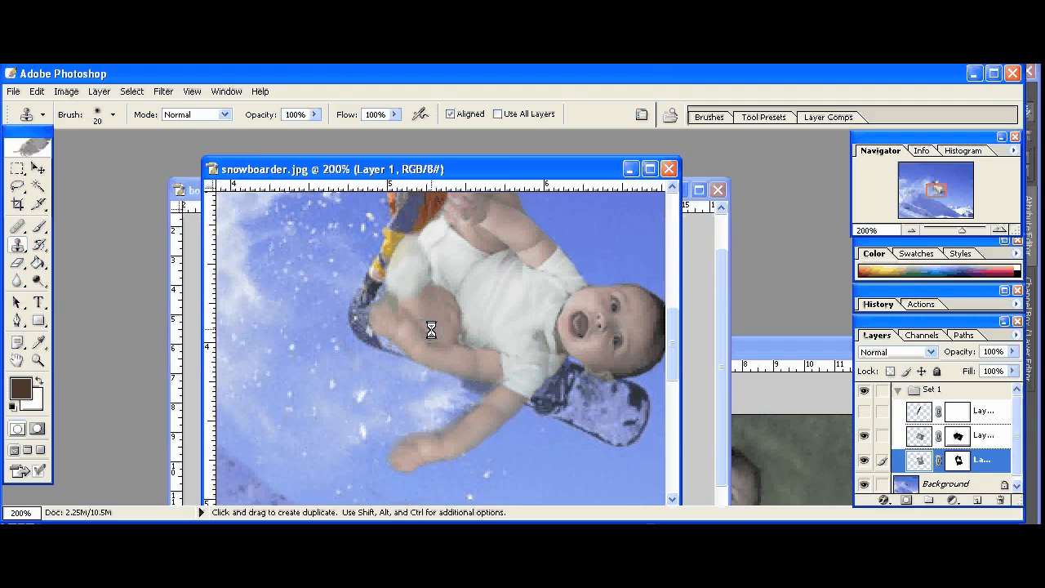
alt+click(413, 306)
alt+click(408, 315)
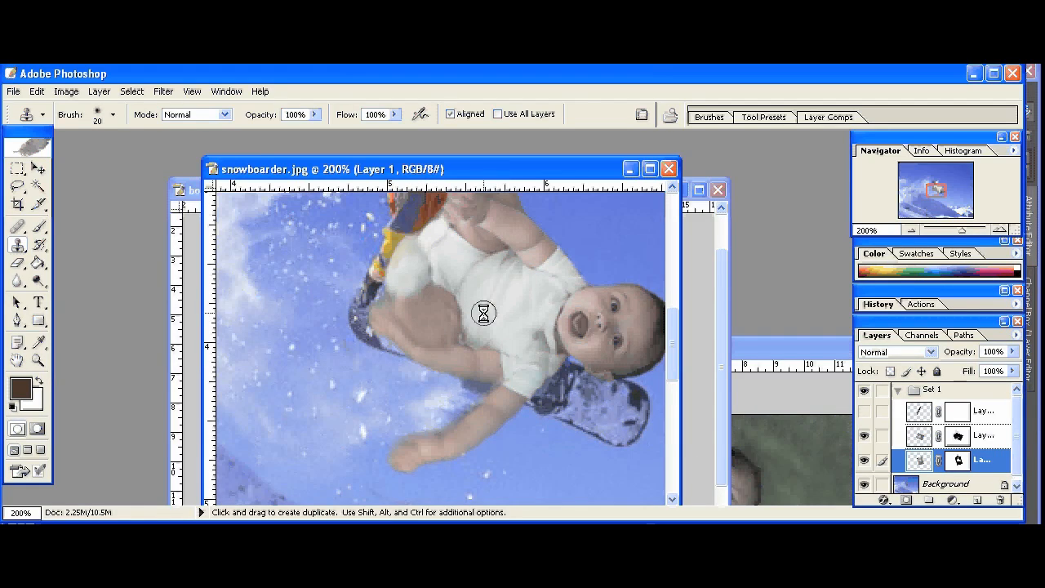
Paint black on Layer 1's mask over the baby's original hand and wrist beside the leg, reducing the brush to 10 px
click(958, 463)
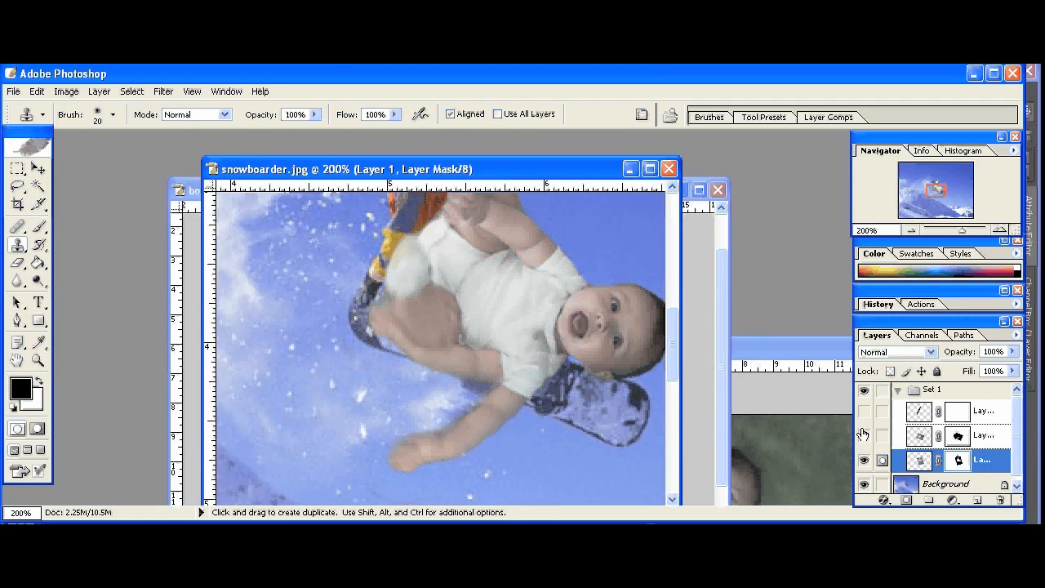
key(b)
mouse_move(397, 365)
mouse_down()
mouse_move(387, 381)
mouse_move(355, 335)
mouse_move(443, 408)
mouse_move(454, 404)
mouse_up()
key(bracketleft)
key(bracketleft)
key(bracketleft)
key(bracketleft)
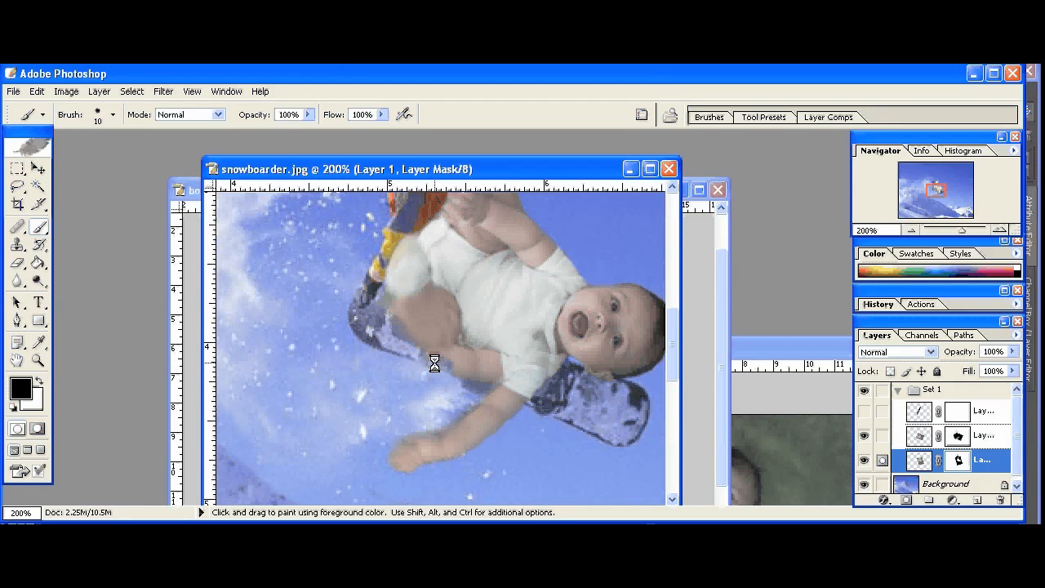
Hide the rest of the original forearm and upper arm by painting black on Layer 1's mask, using a 9 px brush for the edges
key(p)
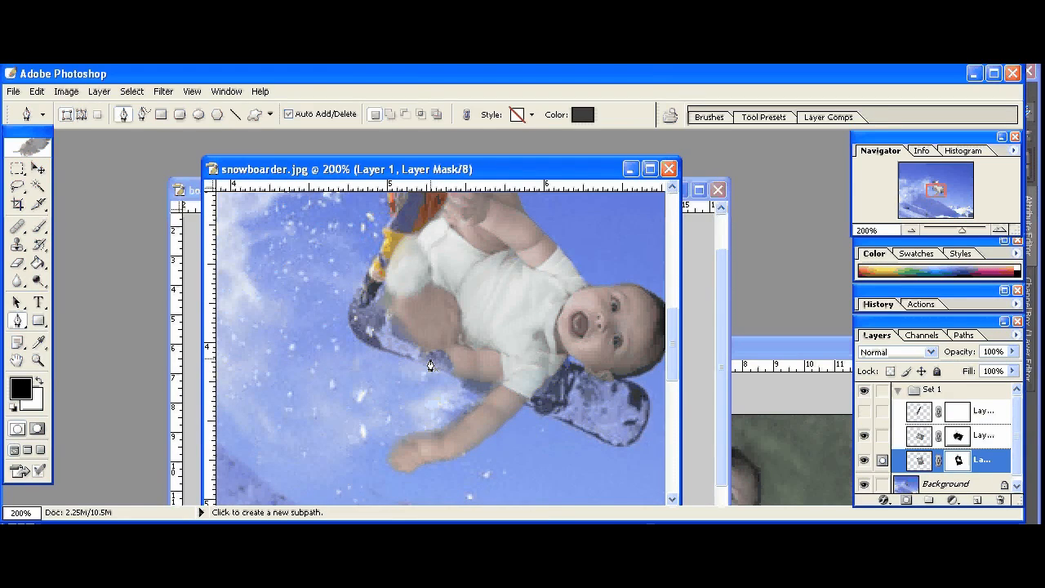
key(b)
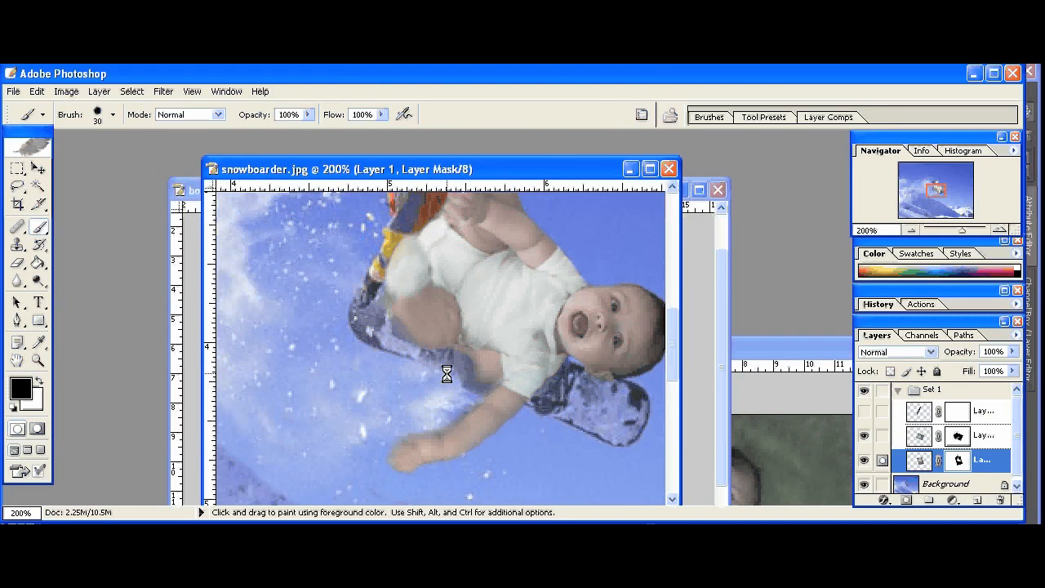
key(bracketleft)
key(bracketleft)
key(bracketleft)
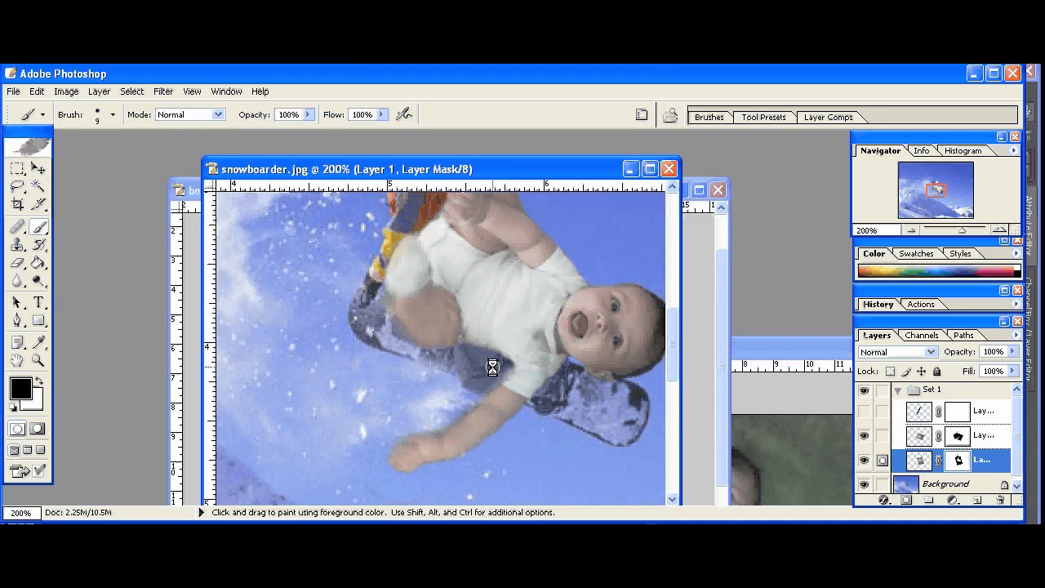
click(445, 338)
key(ctrl+z)
Touch up the leg area on Layer 1's mask with a 20 px Clone Stamp and check both baby layers by toggling their visibility
key(s)
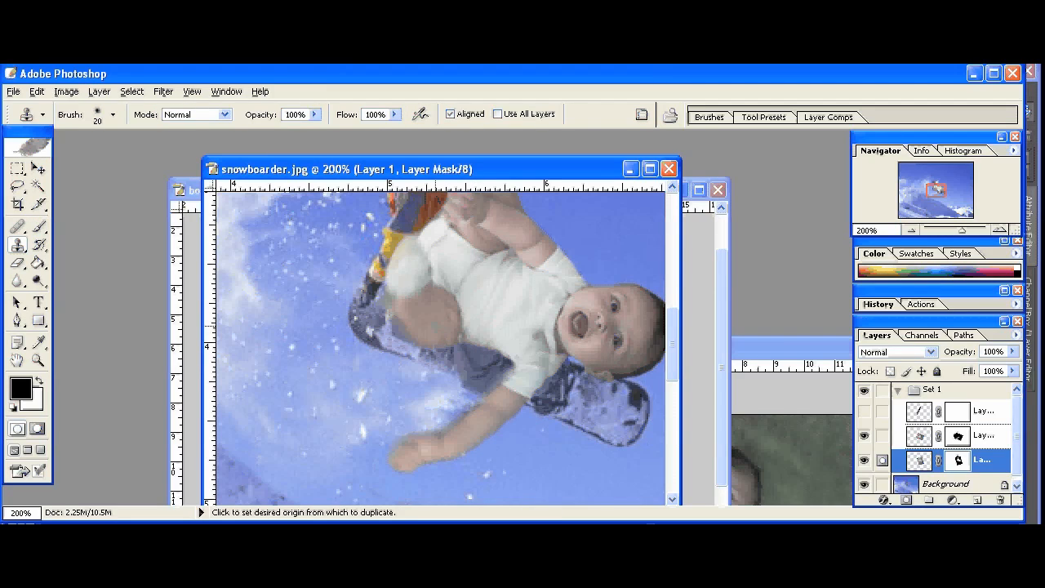
alt+click(445, 333)
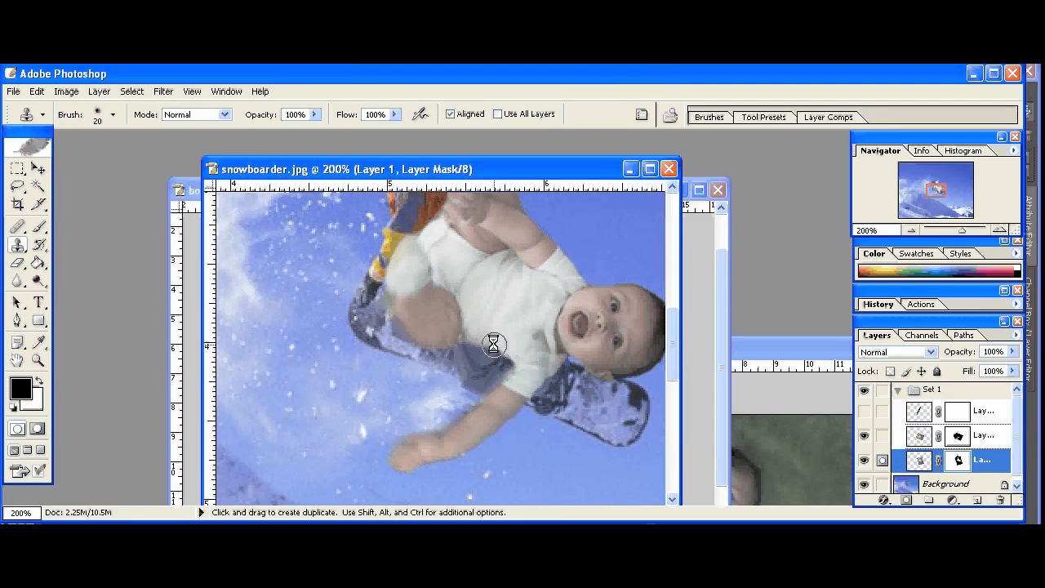
click(864, 460)
click(865, 460)
click(867, 439)
click(867, 440)
Show the snowboard layer, rotate the Layer 1 copy arm further counterclockwise about a pivot near the shoulder, and apply the transform
key(z)
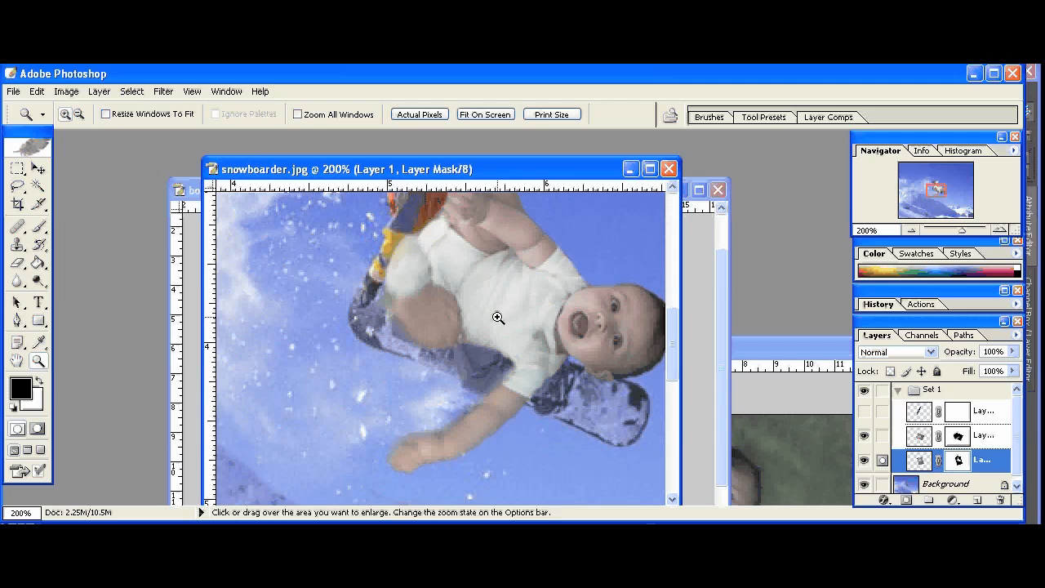
alt+click(498, 318)
click(864, 412)
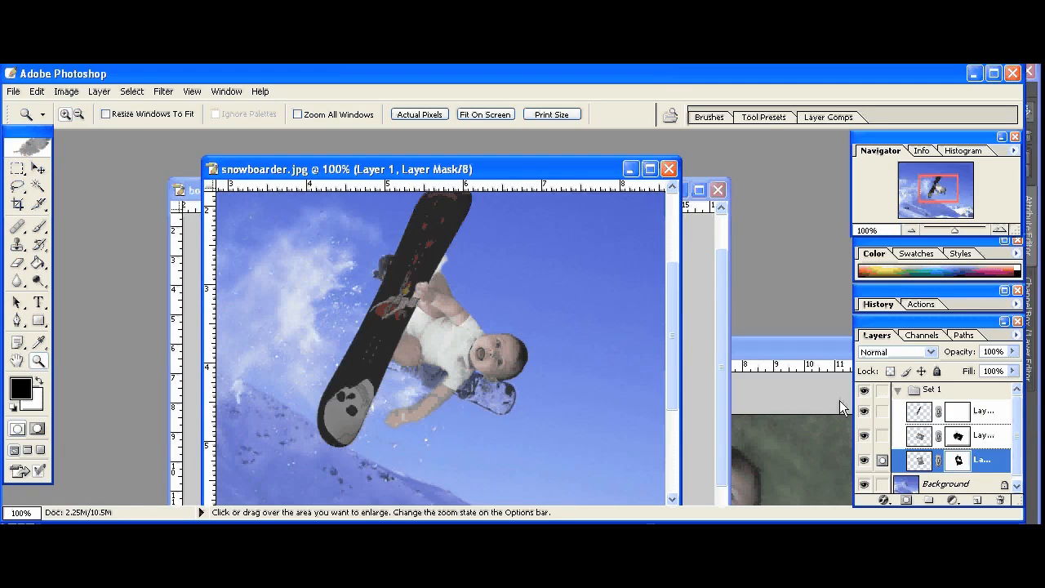
alt+click(451, 405)
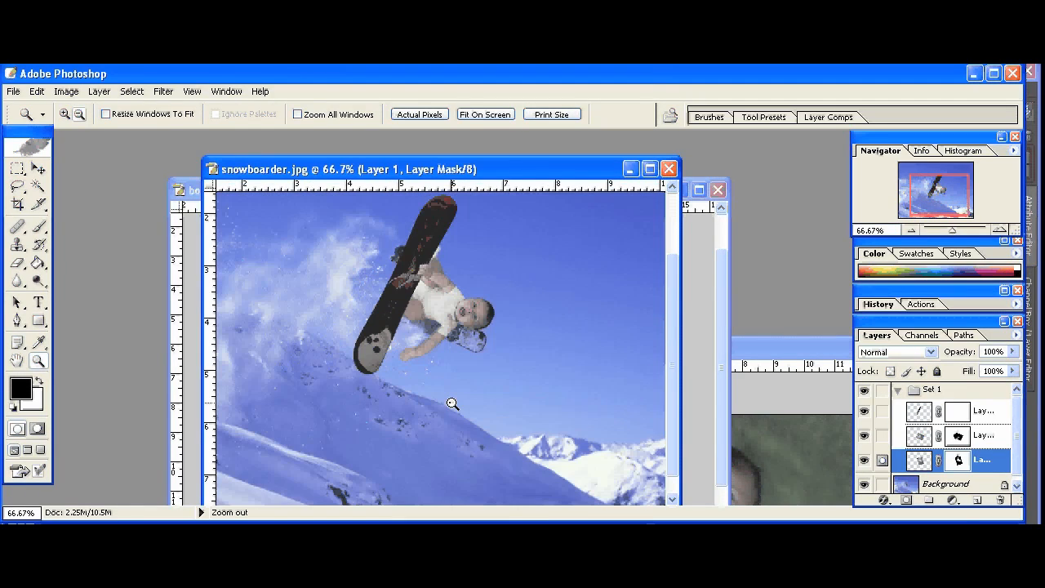
click(975, 438)
key(ctrl+t)
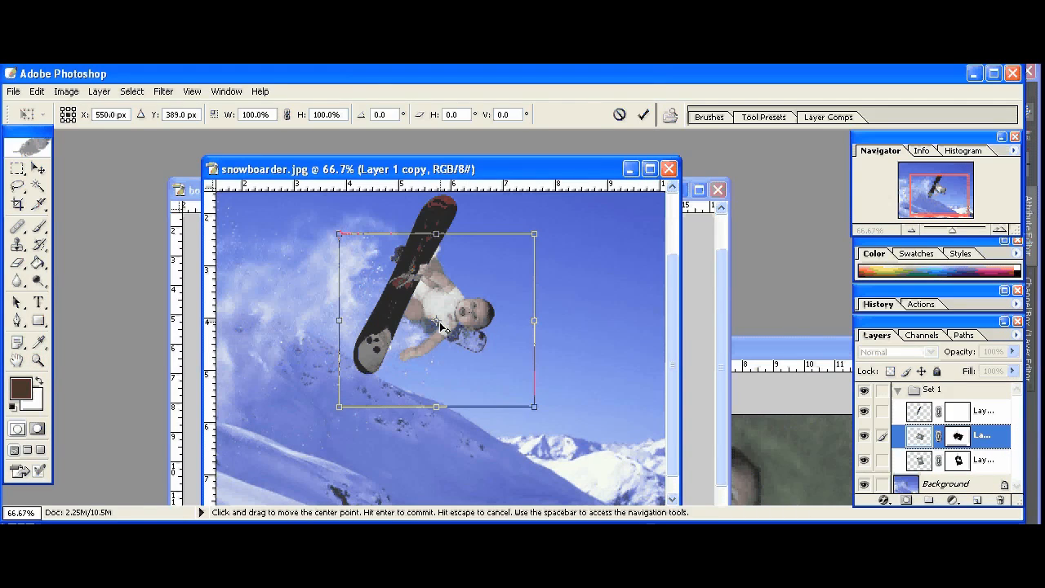
drag(446, 330, 446, 328)
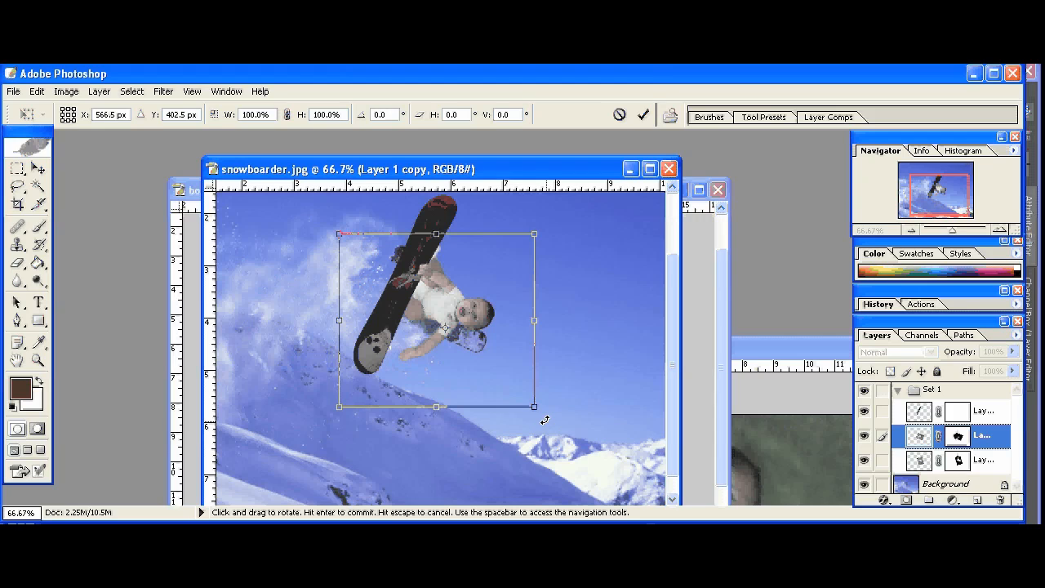
drag(545, 420, 566, 385)
key(Return)
Paint black on the Layer 1 copy mask around the shoulder with a brush up to 30 px to blend the sleeve into the shirt
key(z)
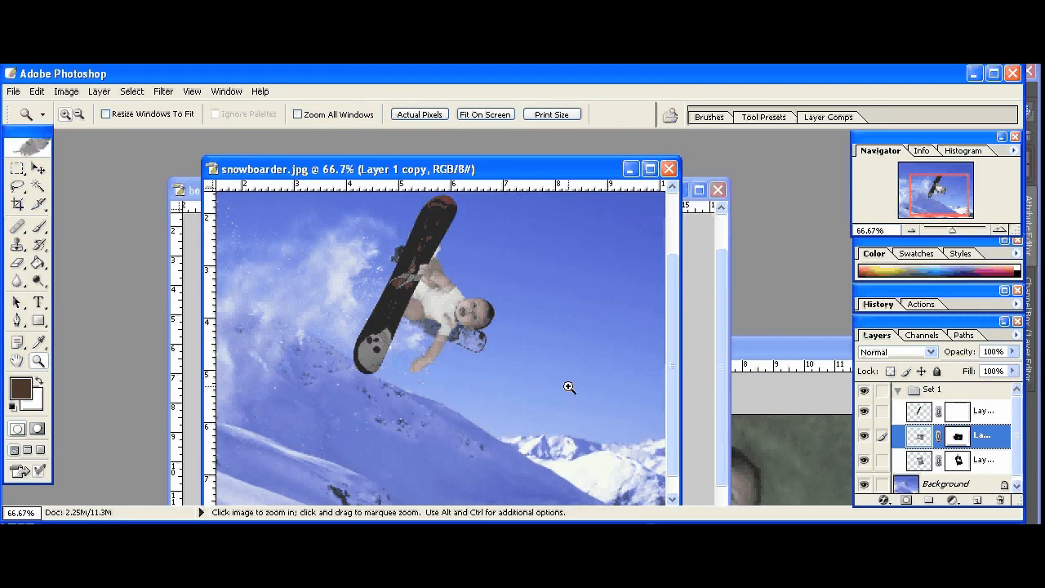
click(450, 348)
click(449, 348)
click(955, 438)
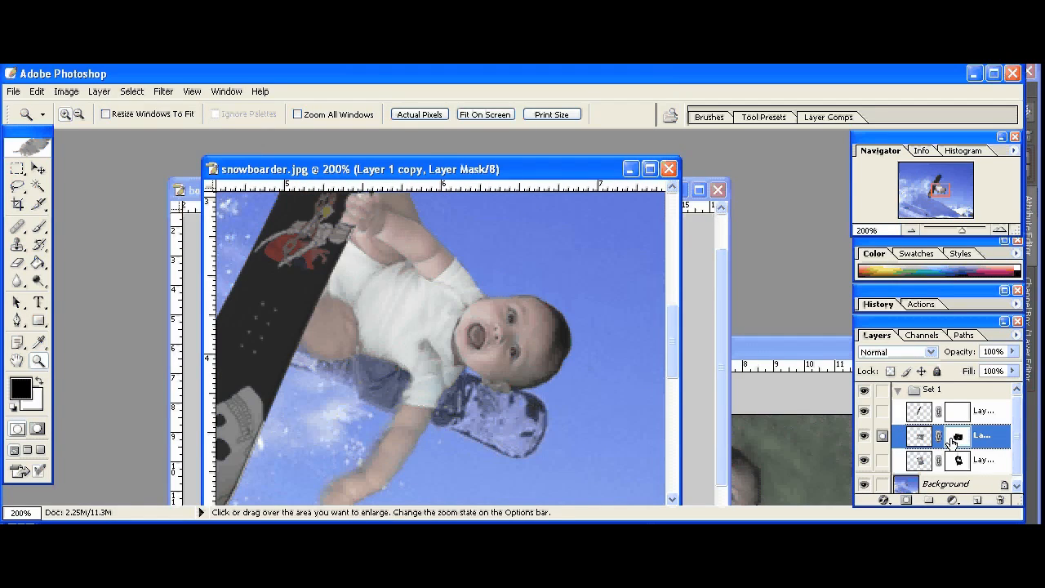
key(b)
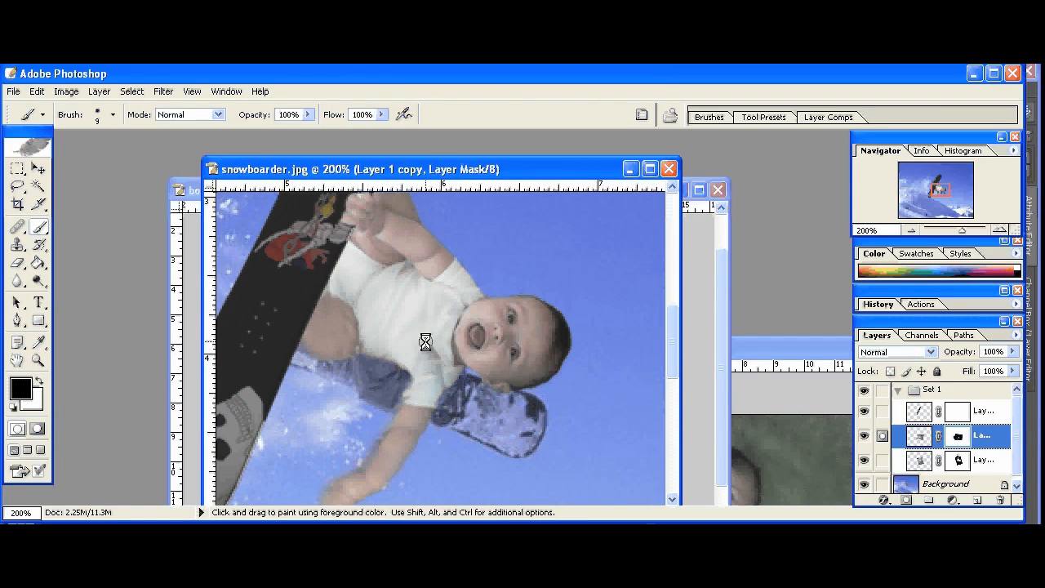
key(bracketright)
key(bracketright)
key(bracketright)
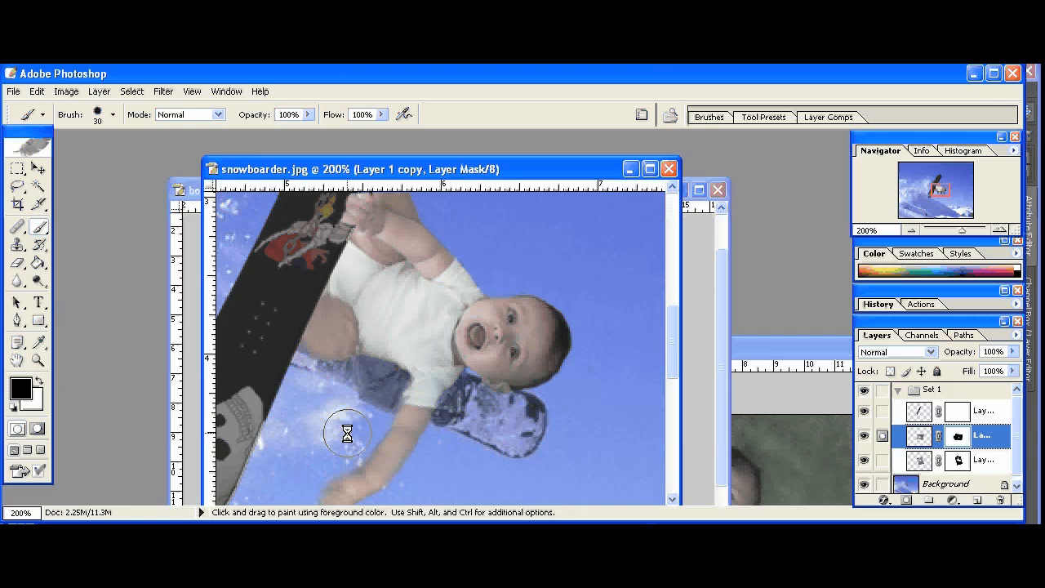
Compare the composite with the original photo by hiding and showing Set 1 at 50% view
key(z)
alt+click(478, 412)
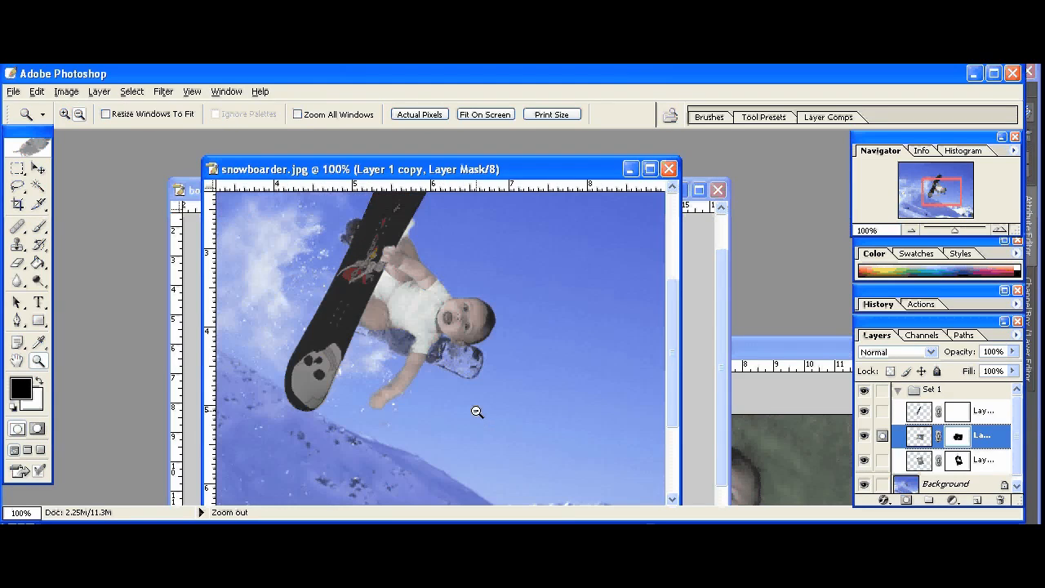
alt+click(459, 374)
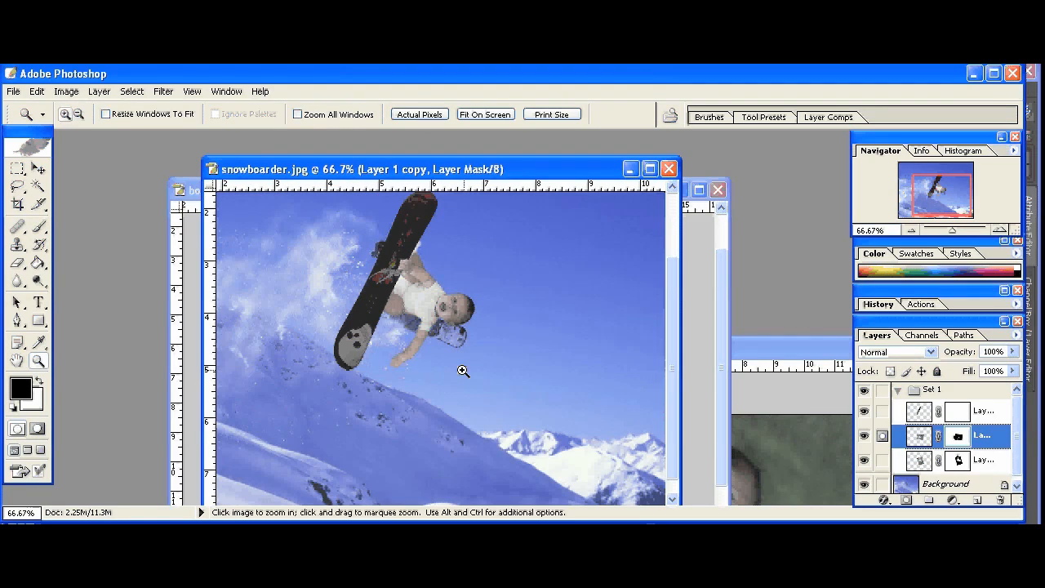
alt+click(456, 374)
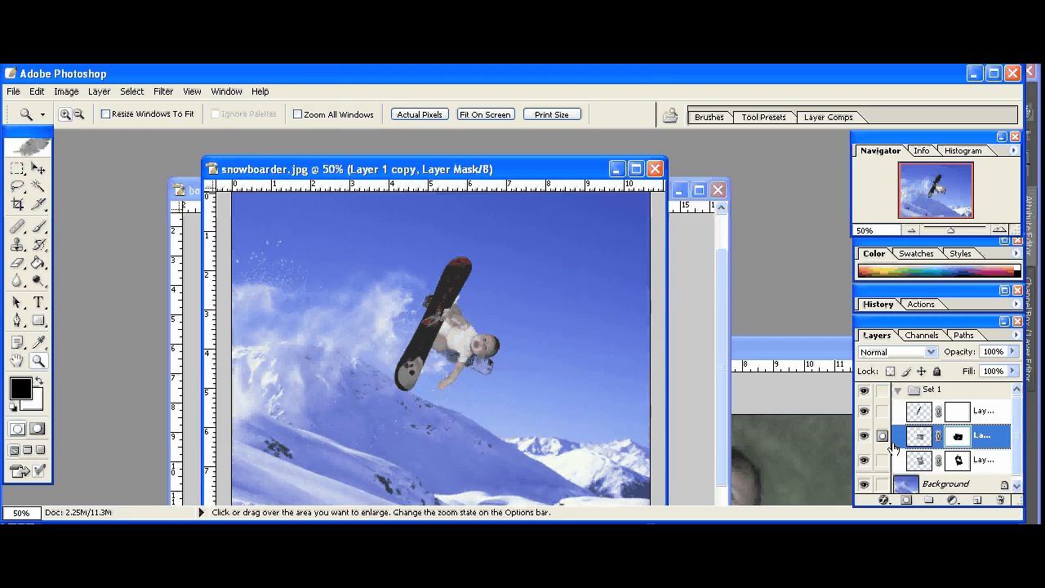
click(864, 390)
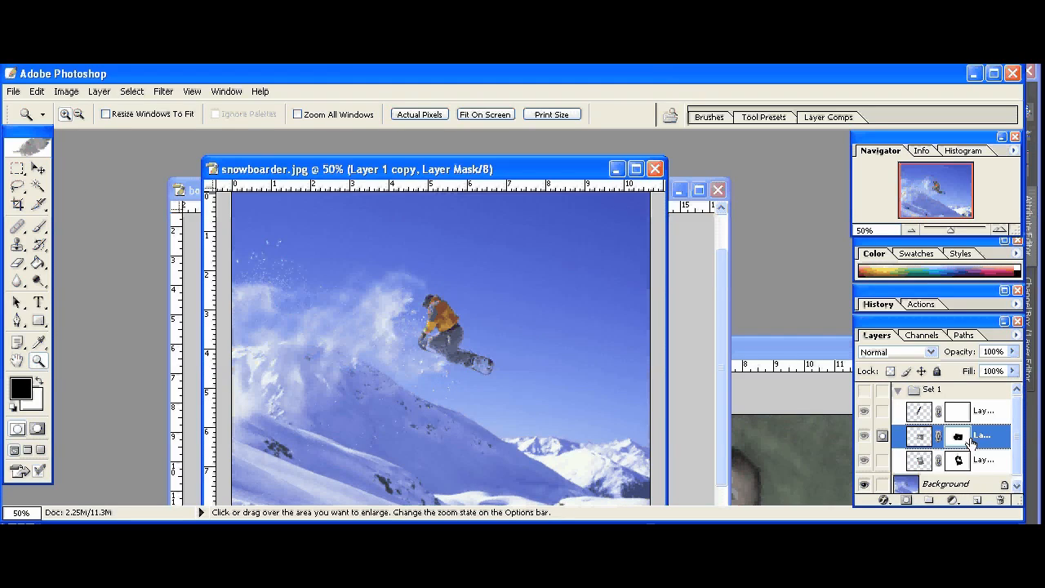
click(864, 390)
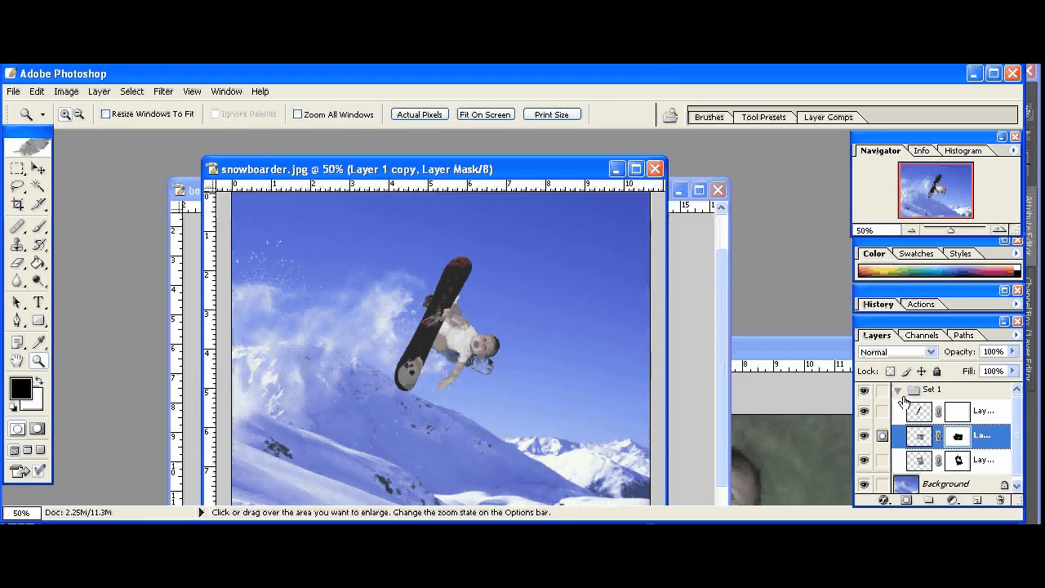
On the Background layer, clone sky over the original snowboard below the baby's head with a 20 px Clone Stamp
click(1019, 451)
click(948, 480)
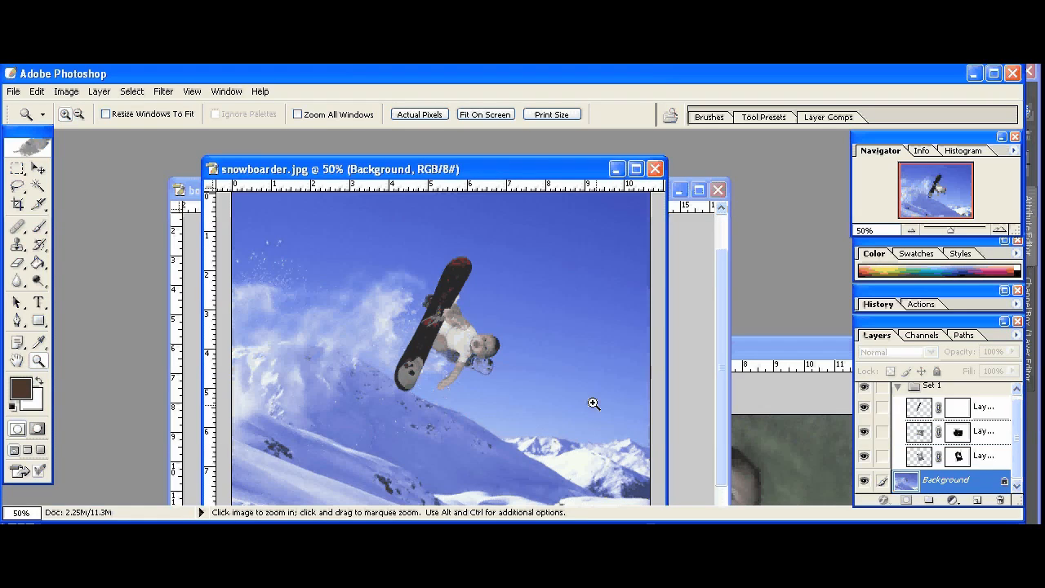
click(483, 390)
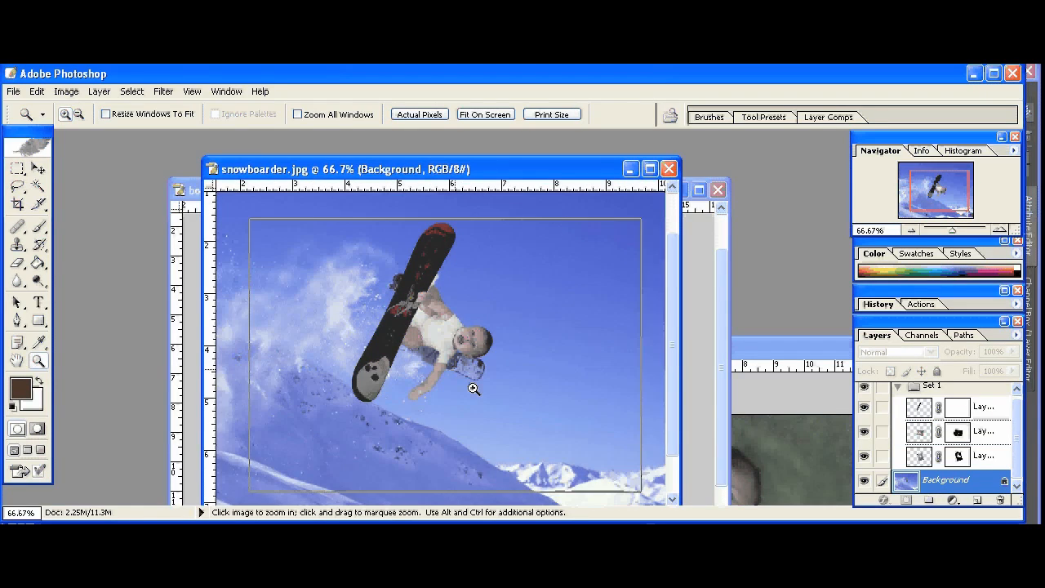
click(457, 364)
click(454, 362)
key(s)
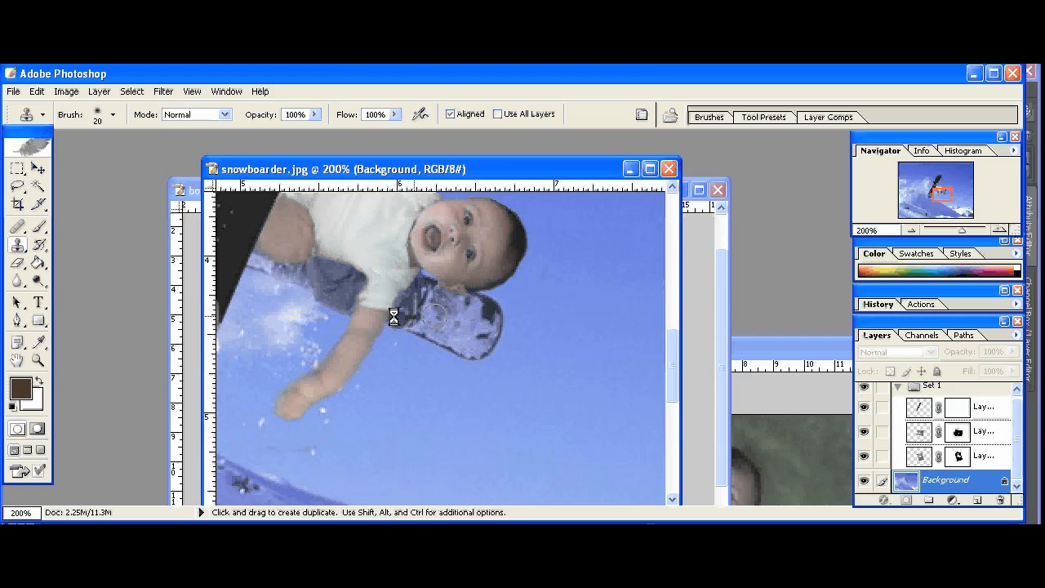
alt+click(539, 314)
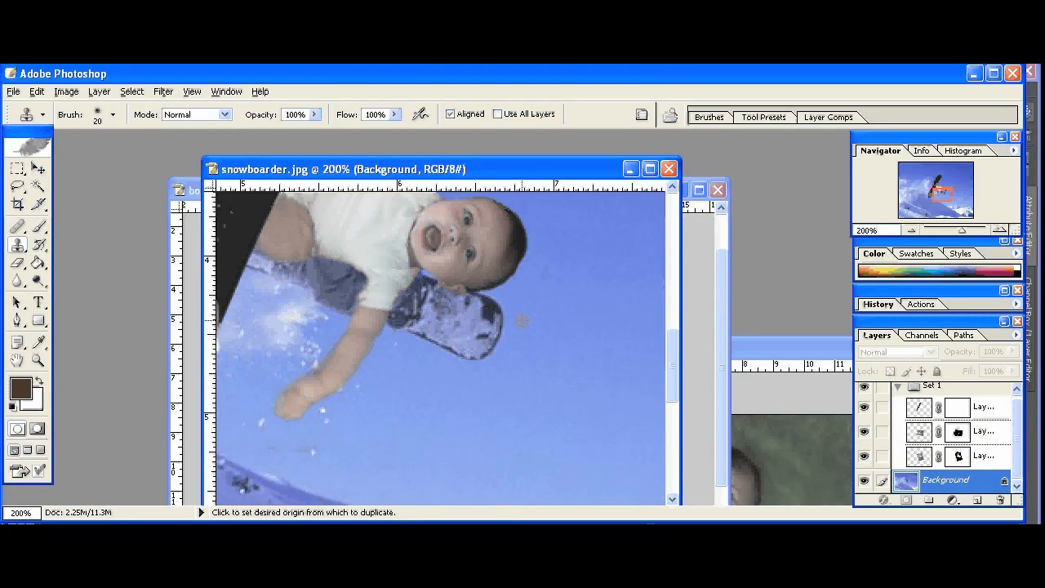
mouse_move(494, 315)
mouse_down()
mouse_move(480, 355)
mouse_move(493, 317)
mouse_move(510, 334)
mouse_move(458, 300)
mouse_move(477, 306)
mouse_move(471, 323)
mouse_move(414, 340)
mouse_move(431, 287)
mouse_move(397, 325)
mouse_up()
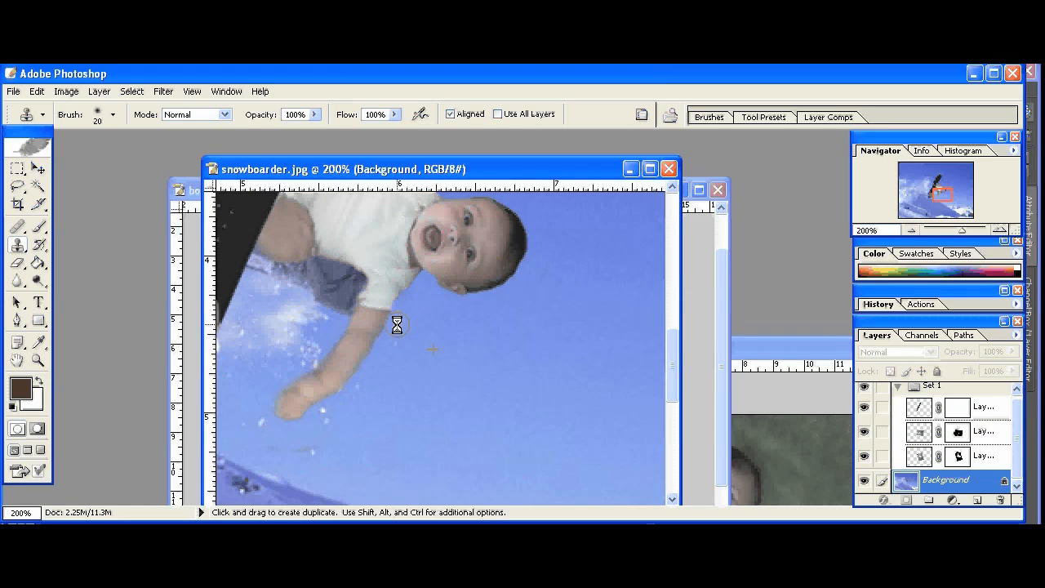
Clone nearby snow spray and sky over the original rider's trousers between the baby's leg and arm
alt+click(291, 319)
drag(310, 301, 338, 319)
alt+click(430, 319)
mouse_move(349, 284)
mouse_down()
mouse_move(362, 285)
mouse_move(341, 270)
mouse_move(310, 277)
mouse_move(311, 261)
mouse_move(264, 250)
mouse_move(268, 260)
mouse_up()
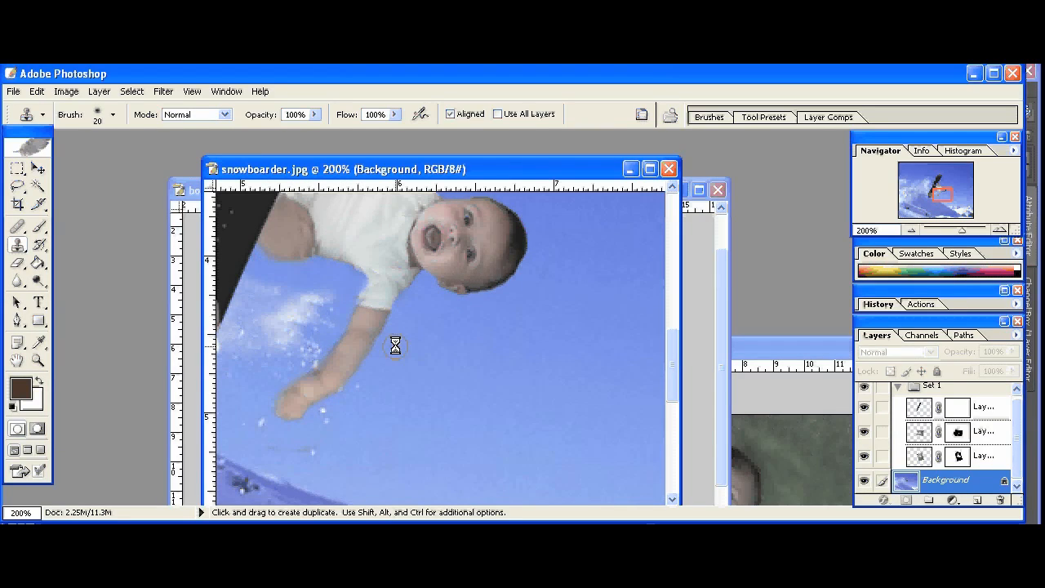
Paint black on Layer 1's mask with a 30 px brush over the white cloth beside the snowboard, above the baby's gripping hand
key(z)
alt+click(362, 325)
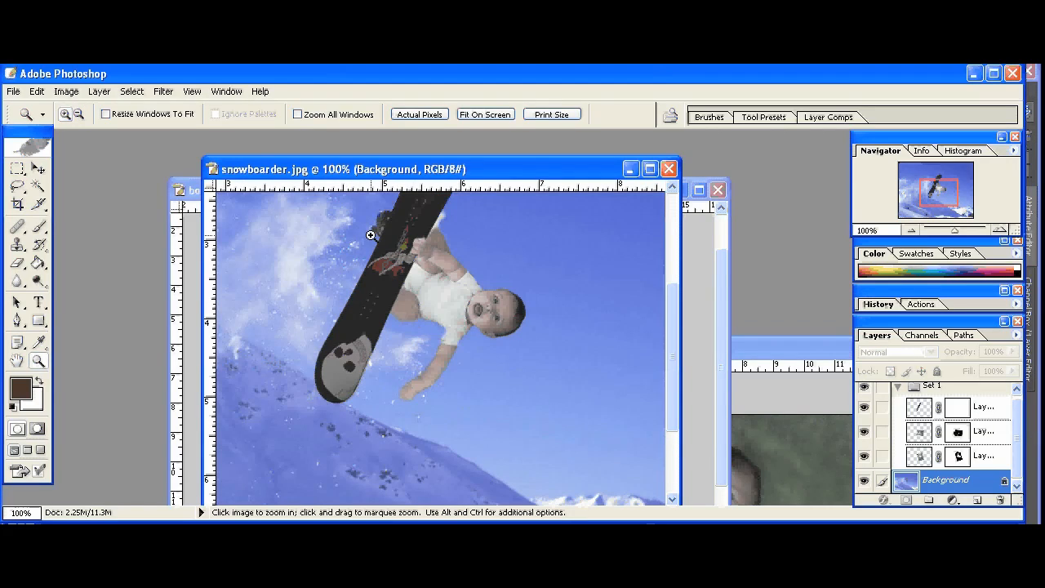
key(h)
drag(390, 246, 425, 325)
key(z)
drag(319, 230, 600, 427)
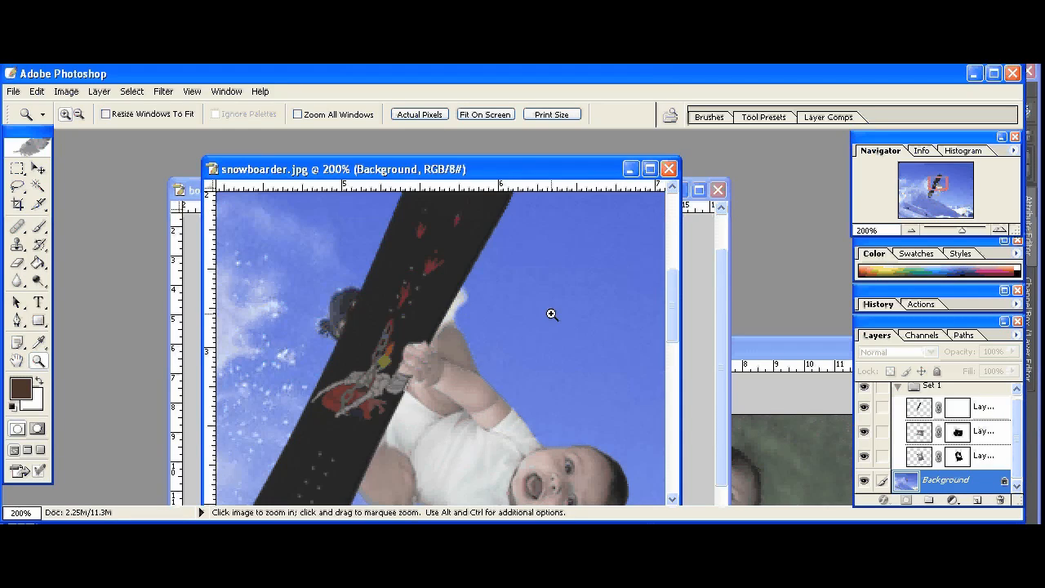
click(864, 457)
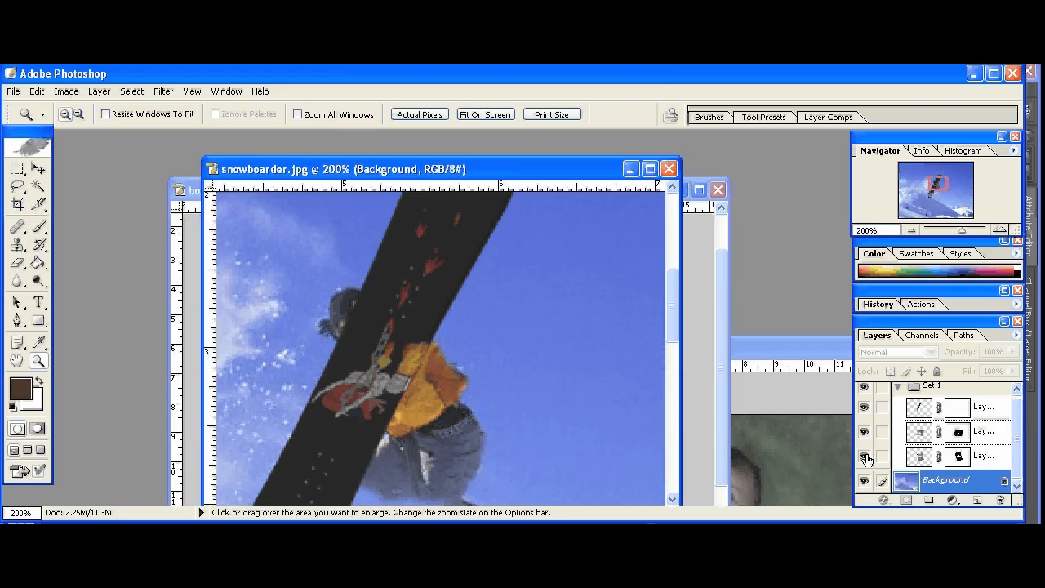
click(864, 457)
click(947, 464)
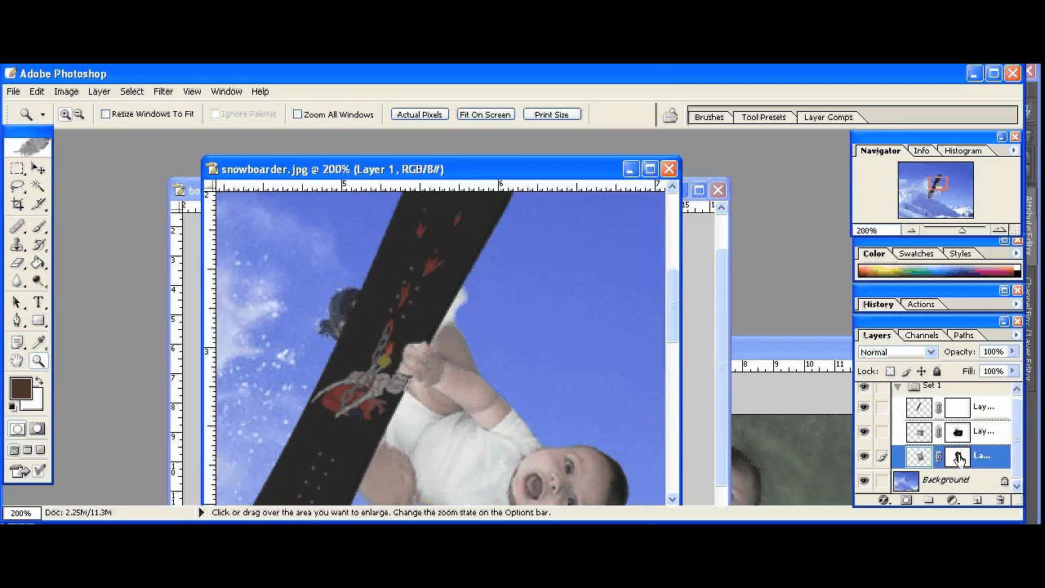
click(960, 458)
key(b)
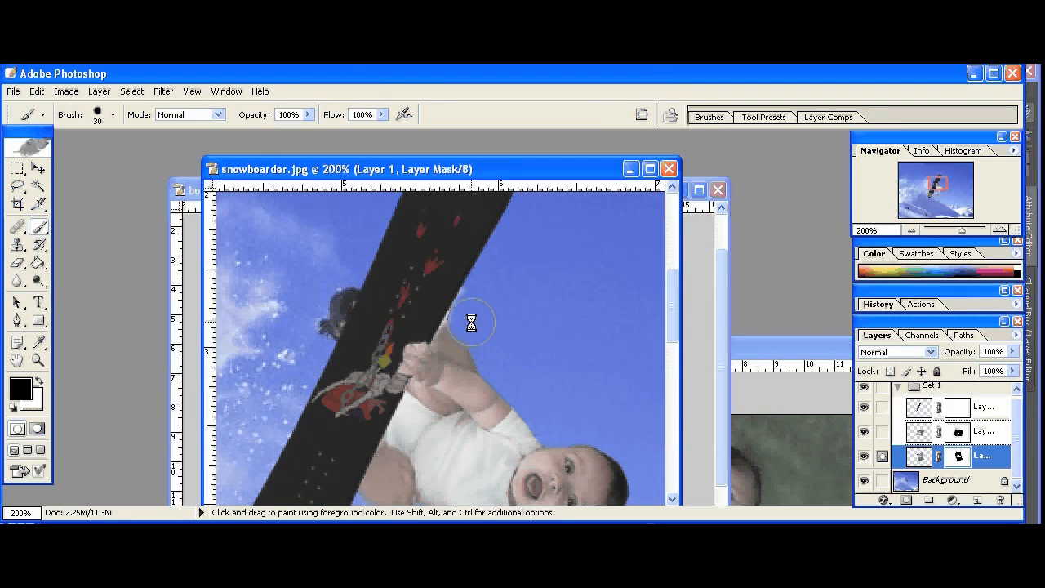
key(ctrl)
On the Layer 1 image, clone skin over the leg's edge beside the snowboard with a 20 px Clone Stamp
click(920, 462)
key(s)
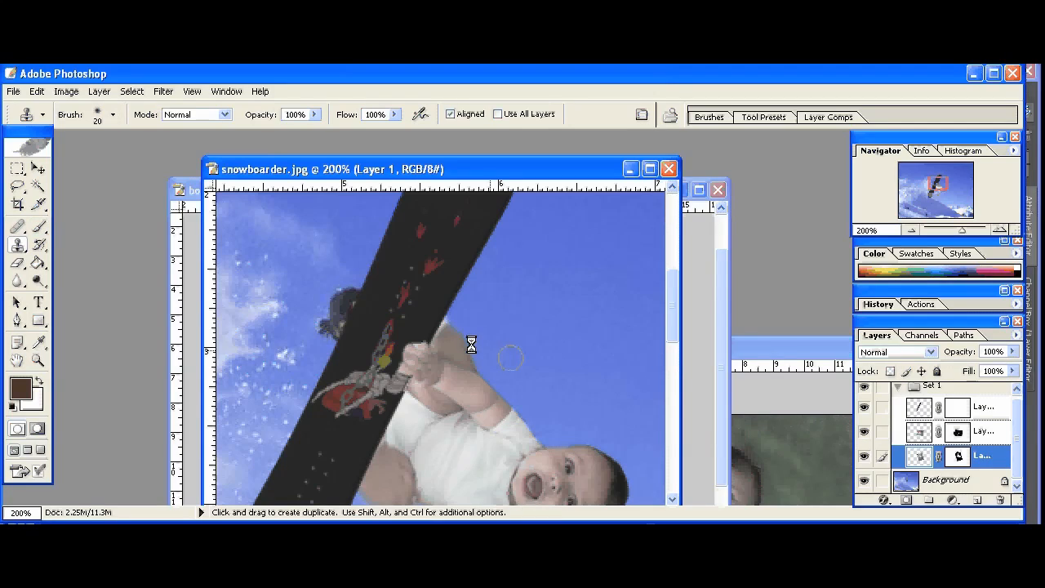
alt+click(445, 338)
On the Background layer, clone sky over the original rider's dark remnant beside the snowboard's edge with a 20 px Clone Stamp
click(925, 481)
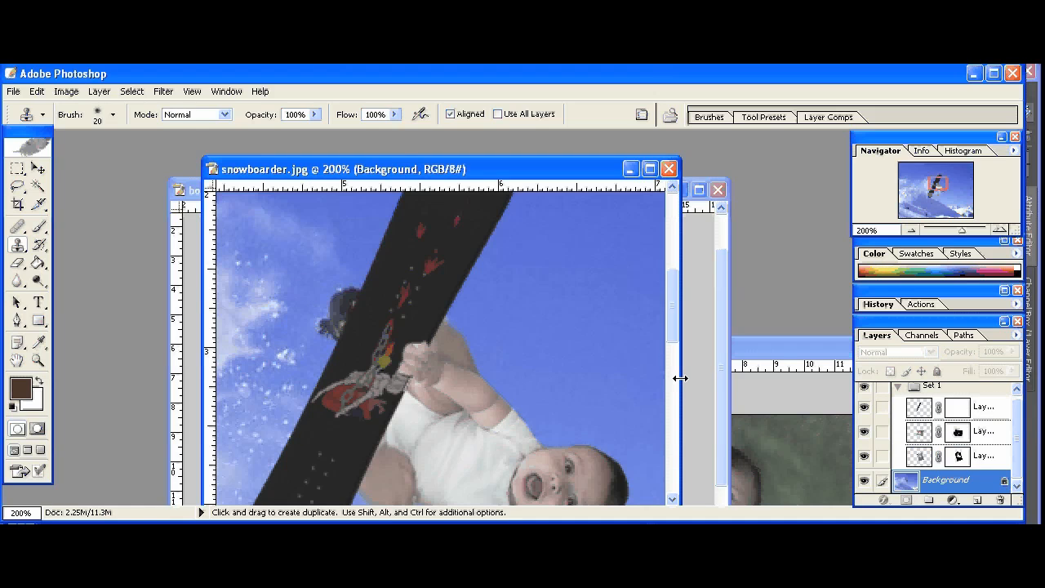
alt+click(301, 298)
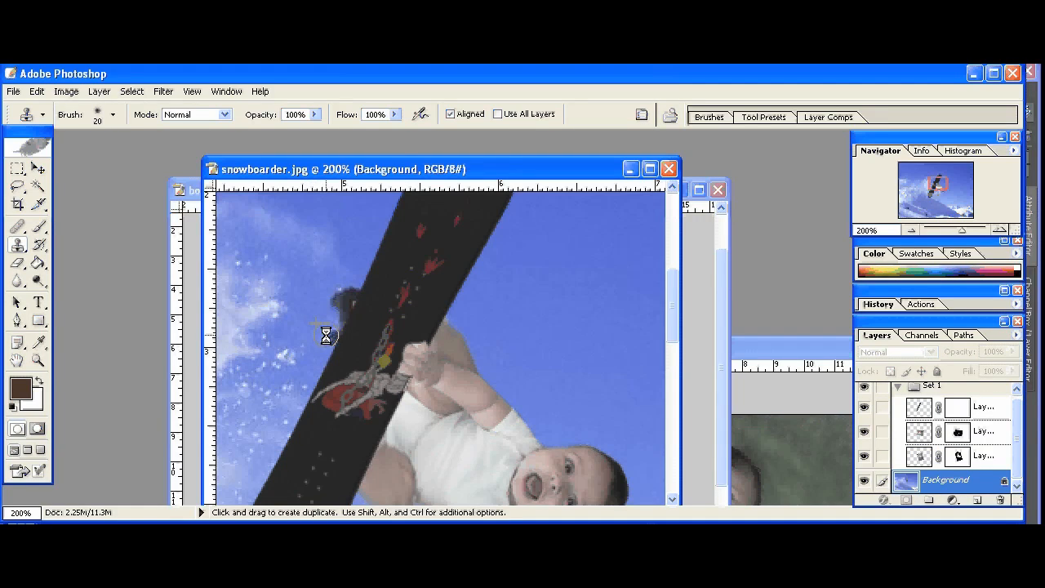
alt+click(313, 314)
mouse_move(334, 330)
mouse_down()
mouse_move(329, 338)
mouse_move(334, 291)
mouse_move(352, 291)
mouse_move(344, 316)
mouse_up()
alt+click(314, 302)
alt+click(311, 313)
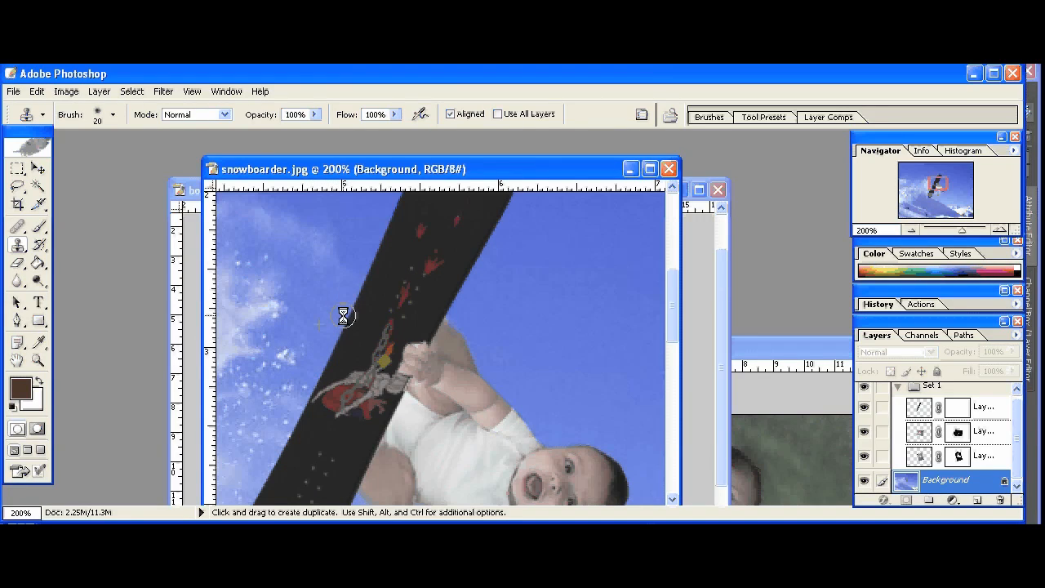
key(z)
alt+click(377, 294)
alt+click(412, 314)
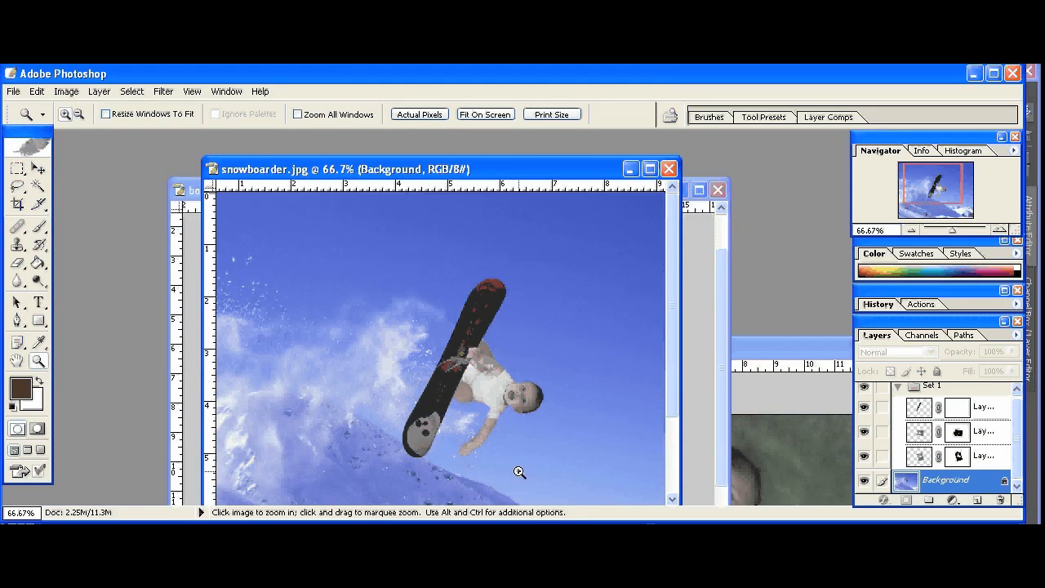
click(958, 433)
key(b)
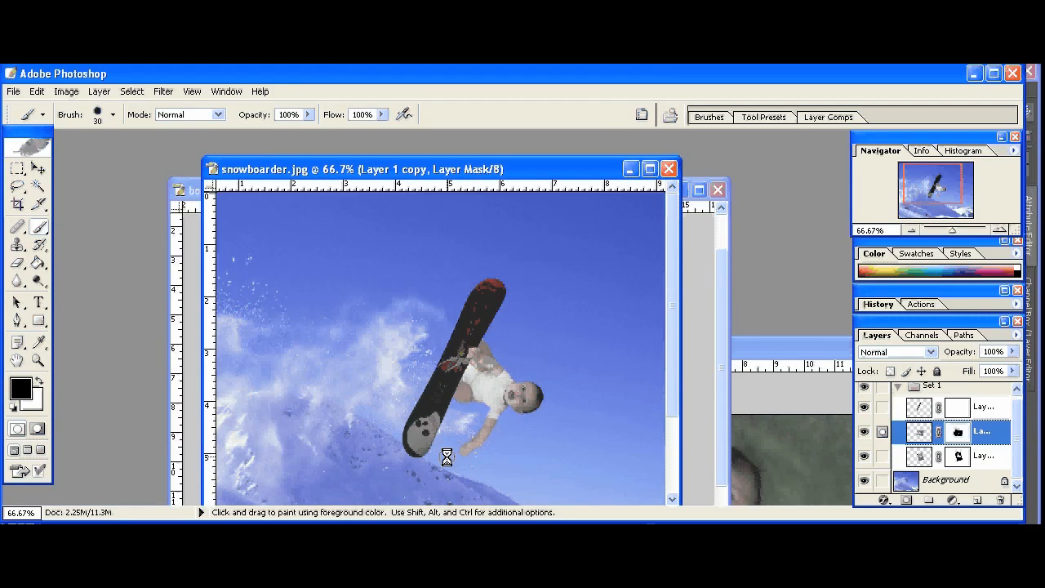
key(z)
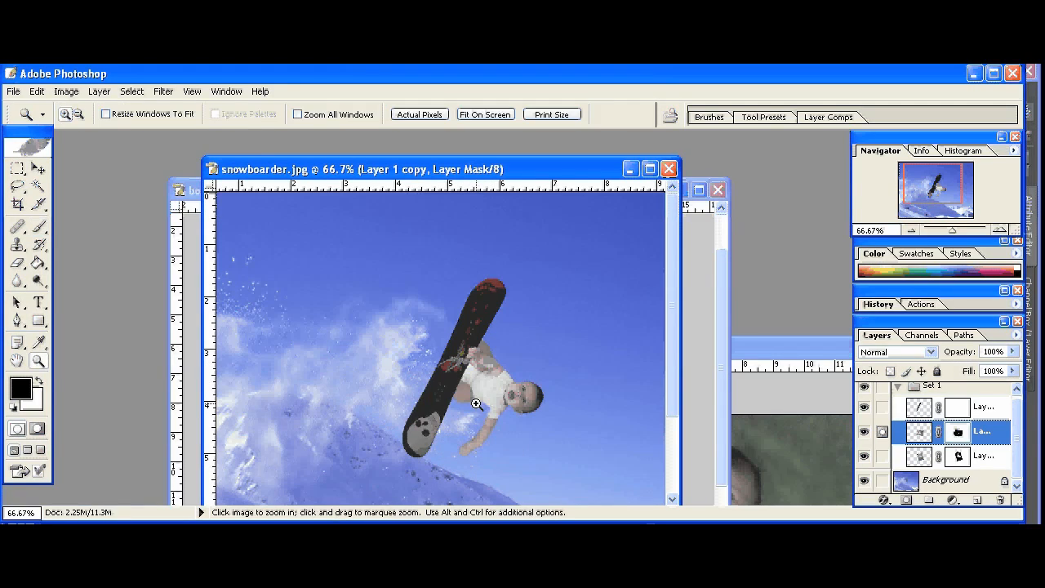
key(h)
drag(461, 415, 533, 360)
key(z)
alt+click(467, 382)
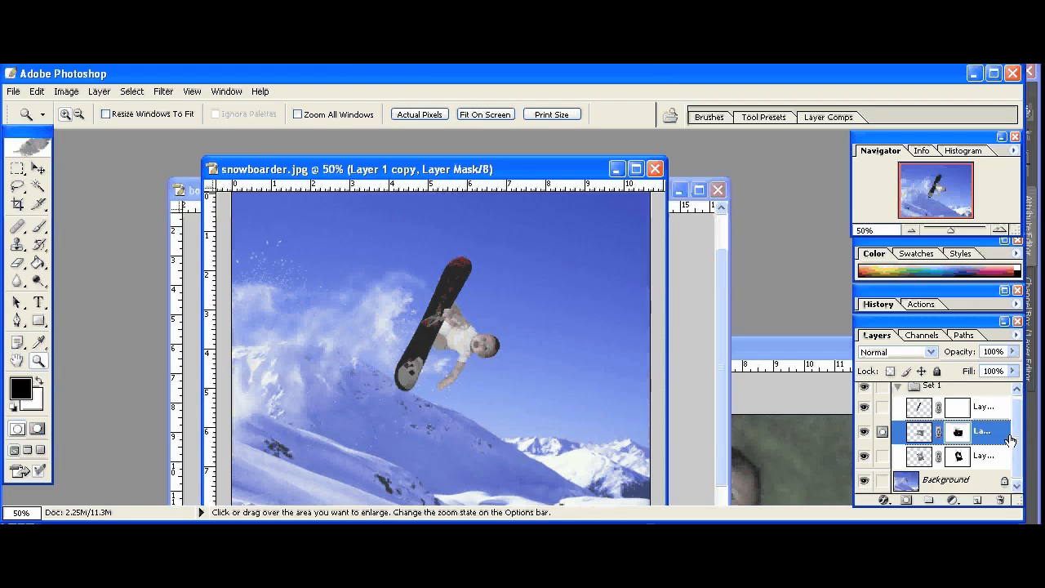
Try merging Set 1 and all its layers into the Background, and undo the merge
scroll(952, 400, up, 1)
click(937, 392)
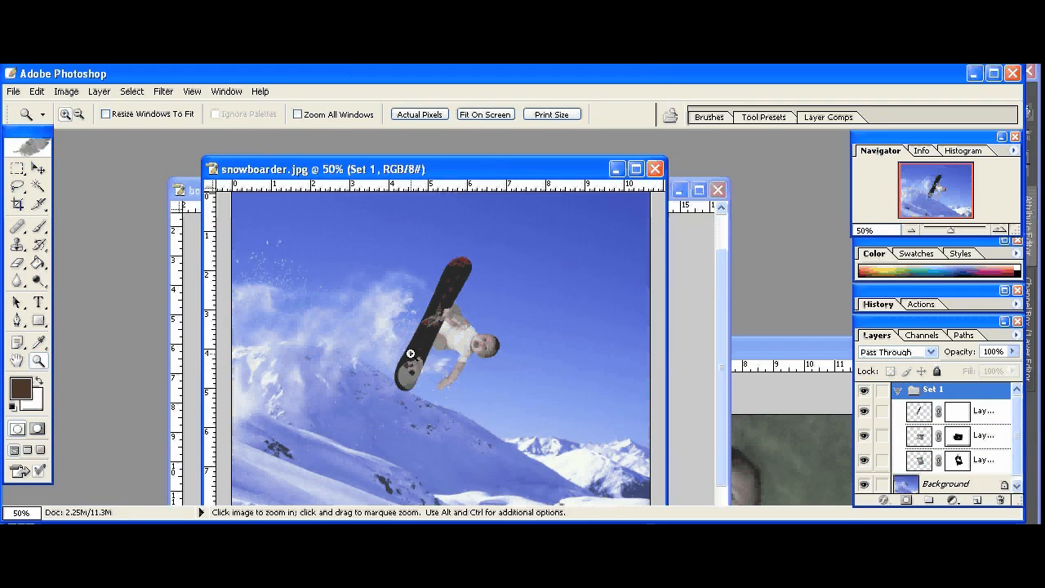
click(163, 92)
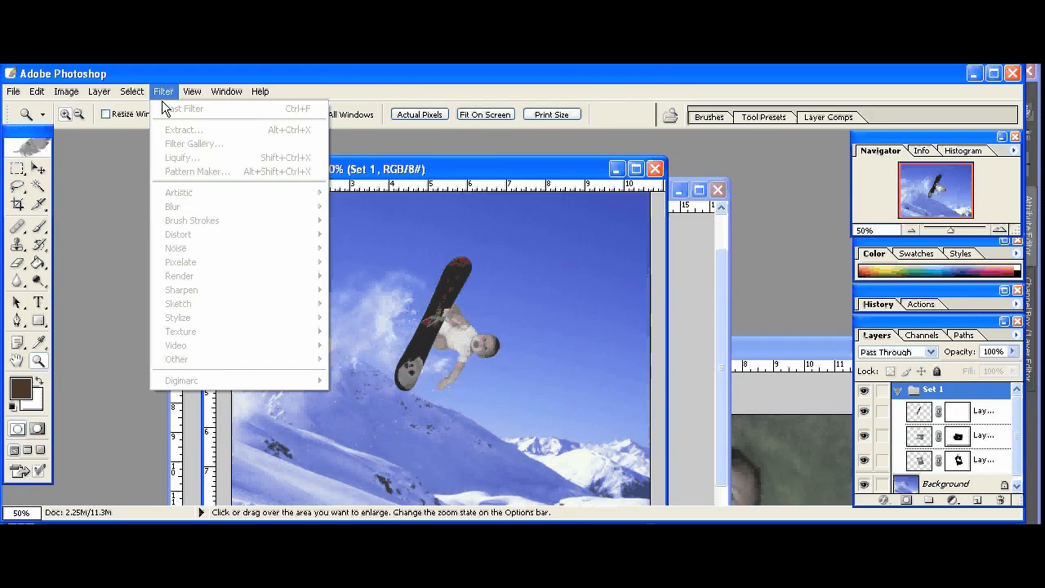
click(161, 91)
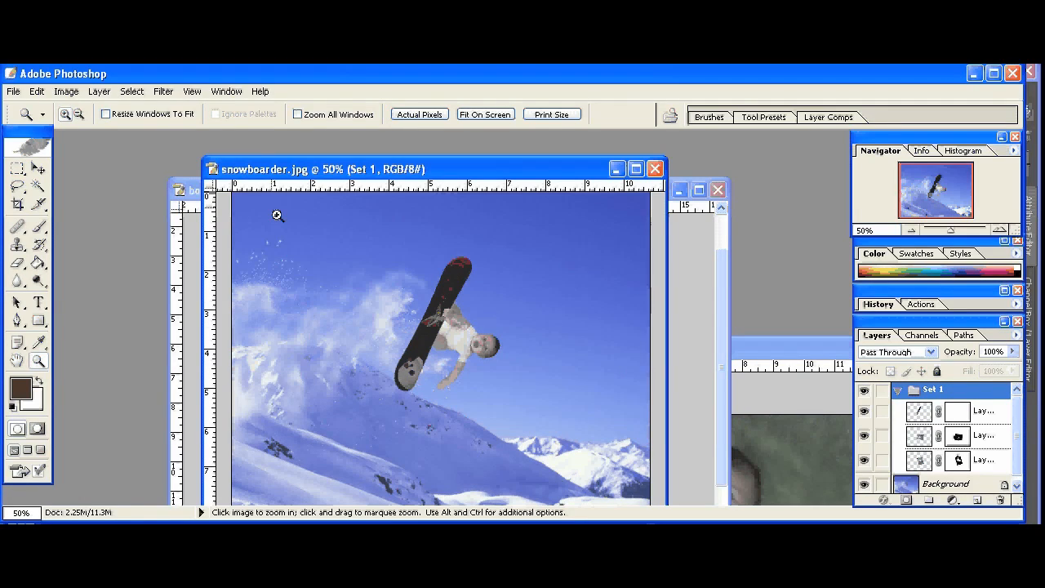
click(1015, 336)
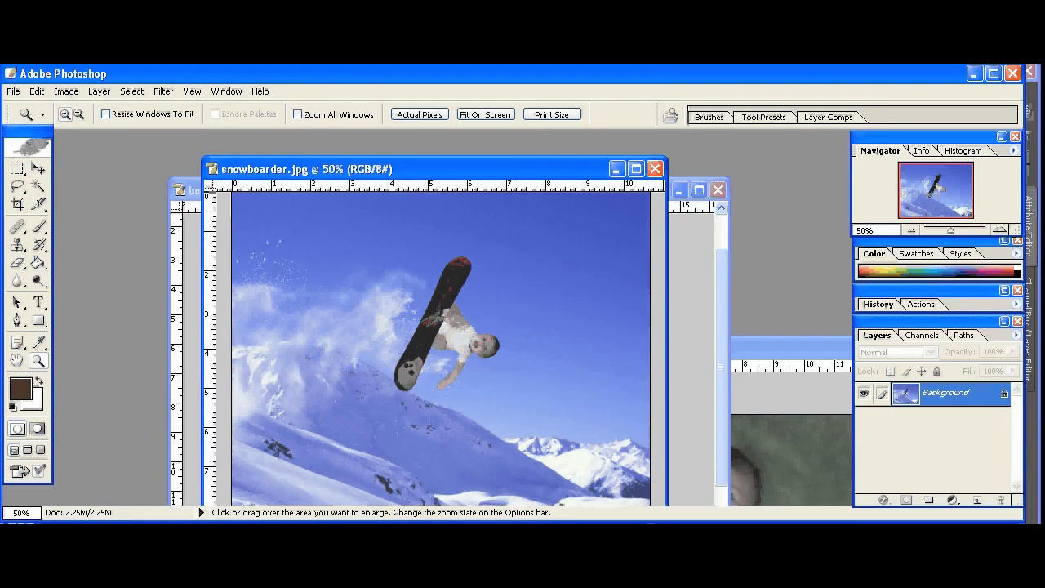
key(ctrl+z)
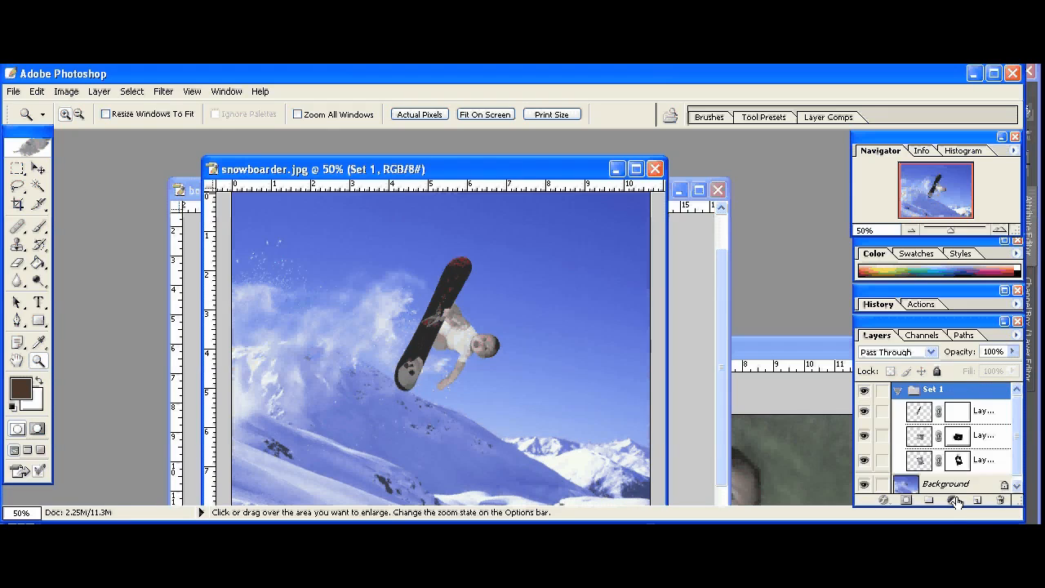
Merge Layer 1 copy down into Layer 1, applying the underlying mask, and merge the snowboard's Layer 2 down into the result
click(984, 459)
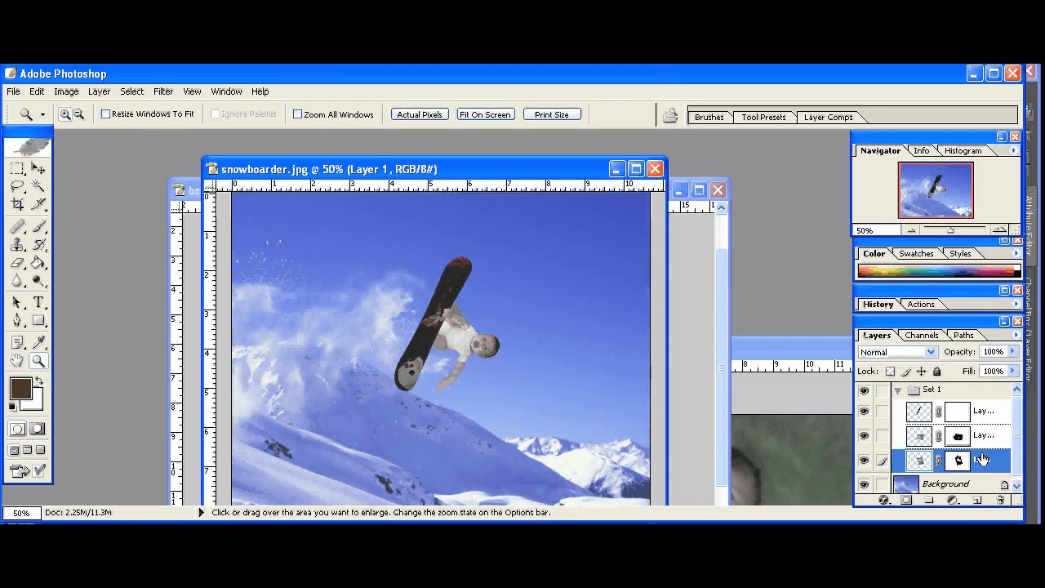
click(983, 441)
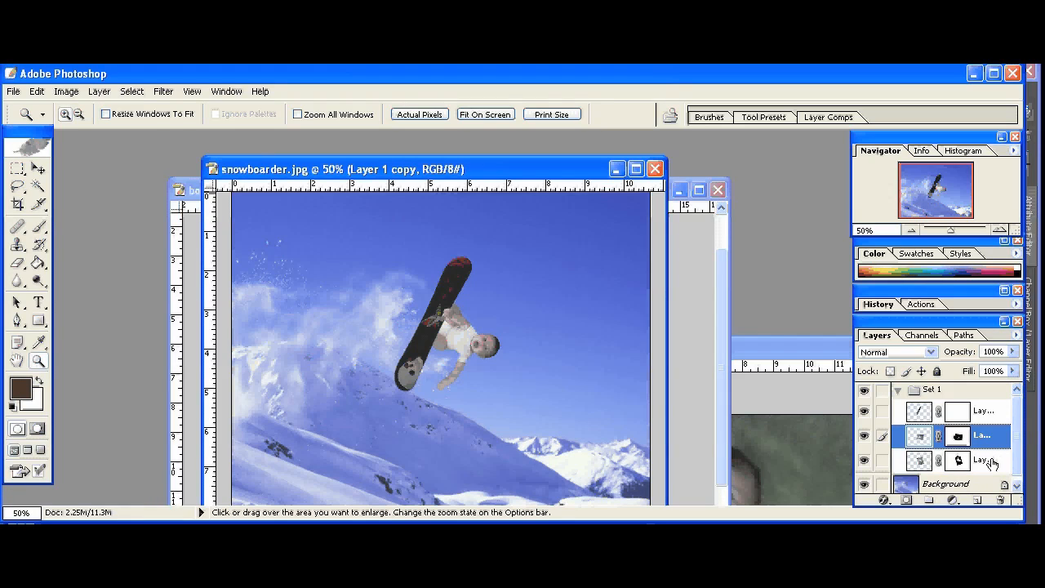
key(ctrl+e)
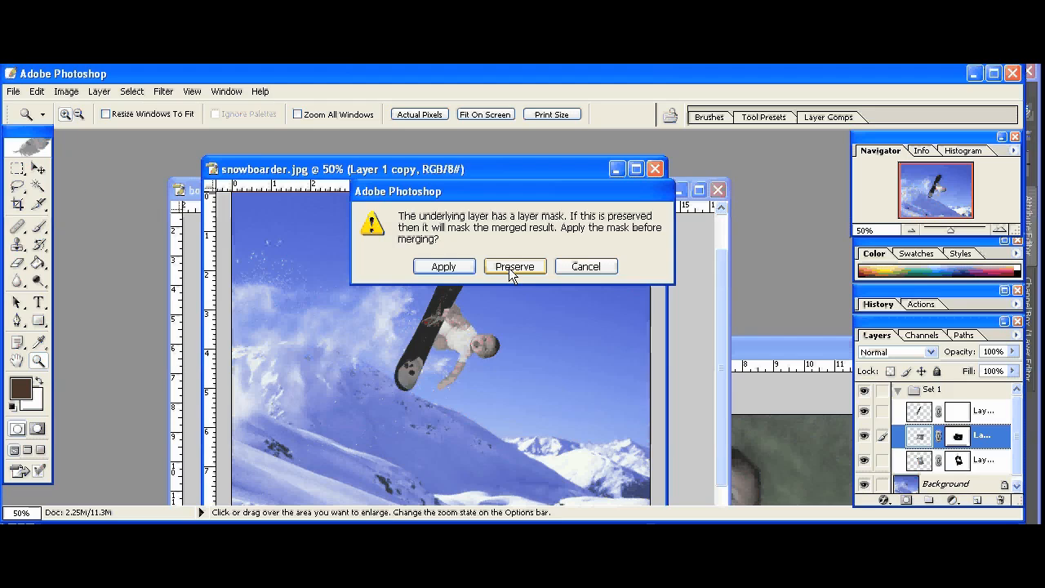
click(455, 268)
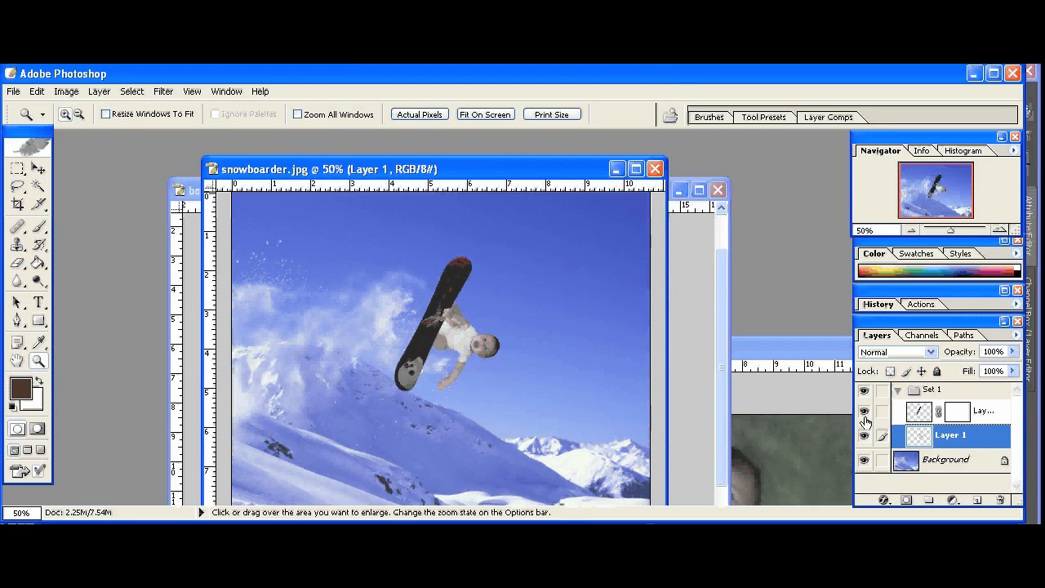
click(920, 418)
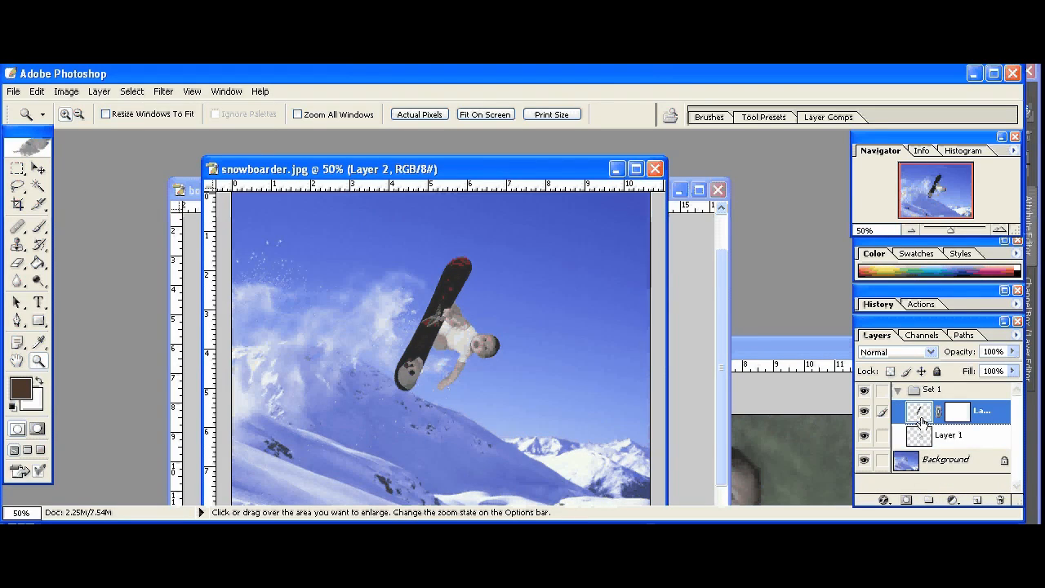
key(ctrl+e)
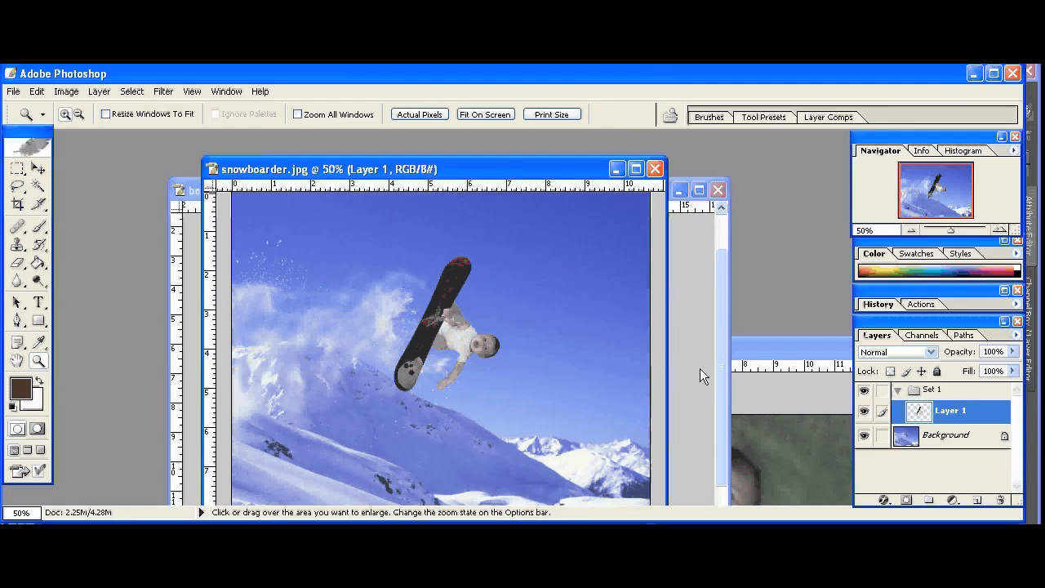
click(864, 412)
click(863, 412)
click(163, 91)
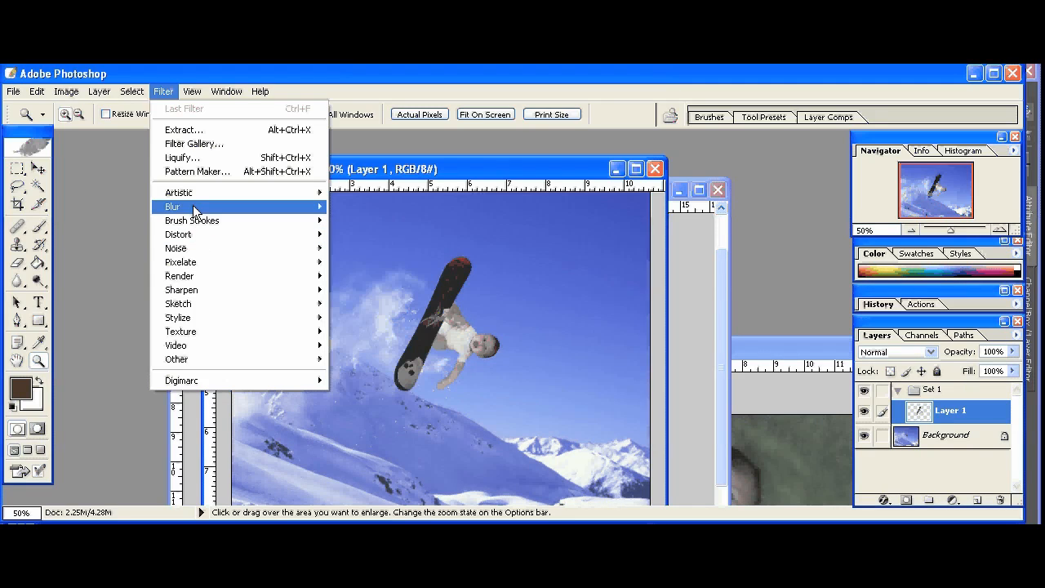
mouse_move(200, 206)
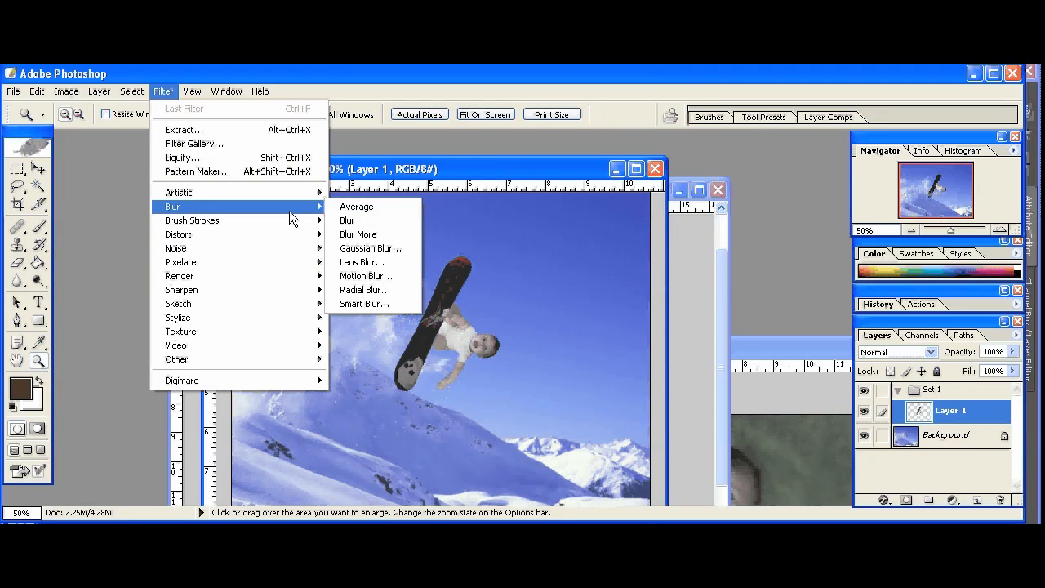
click(366, 276)
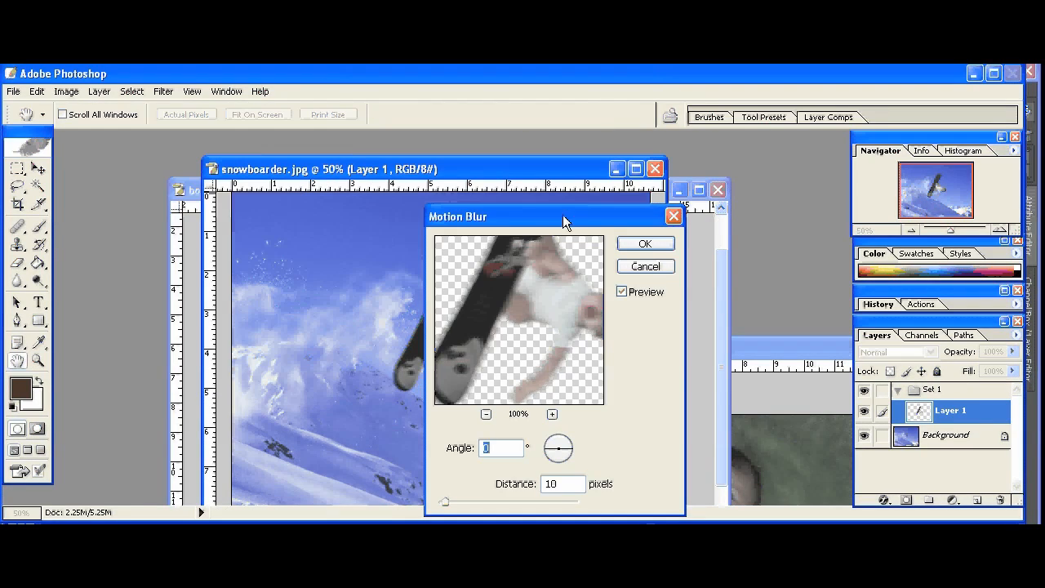
drag(562, 215, 671, 218)
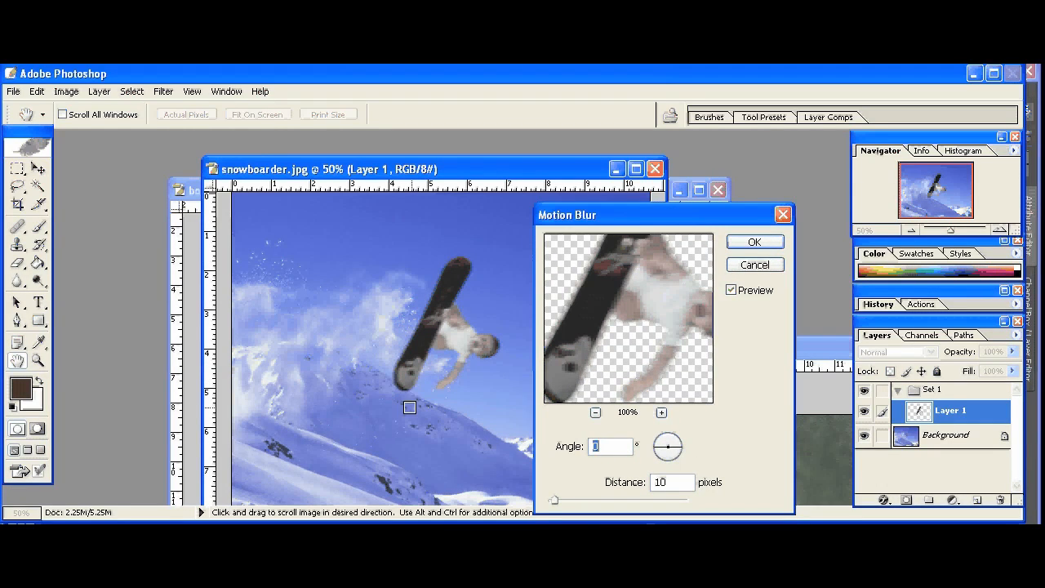
click(761, 265)
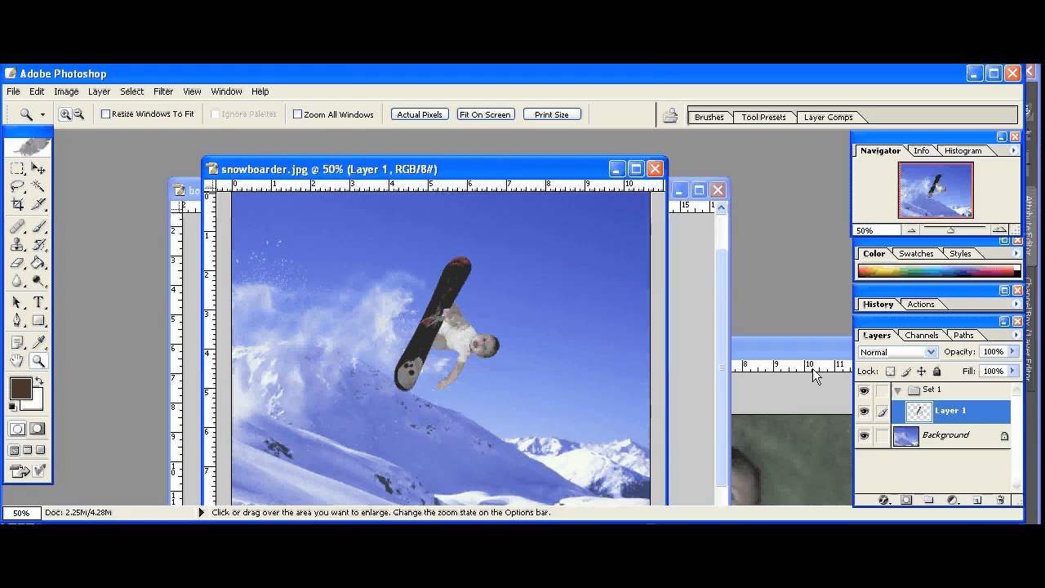
Apply Motion Blur at an angle of -23° to a duplicate of Layer 1, with the original Layer 1 hidden
drag(958, 416, 978, 499)
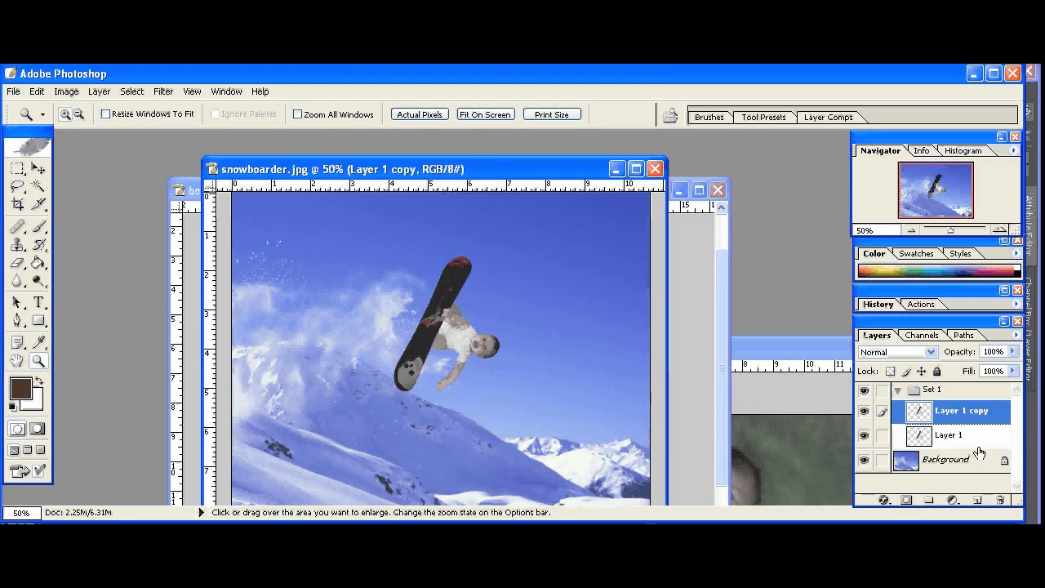
click(864, 436)
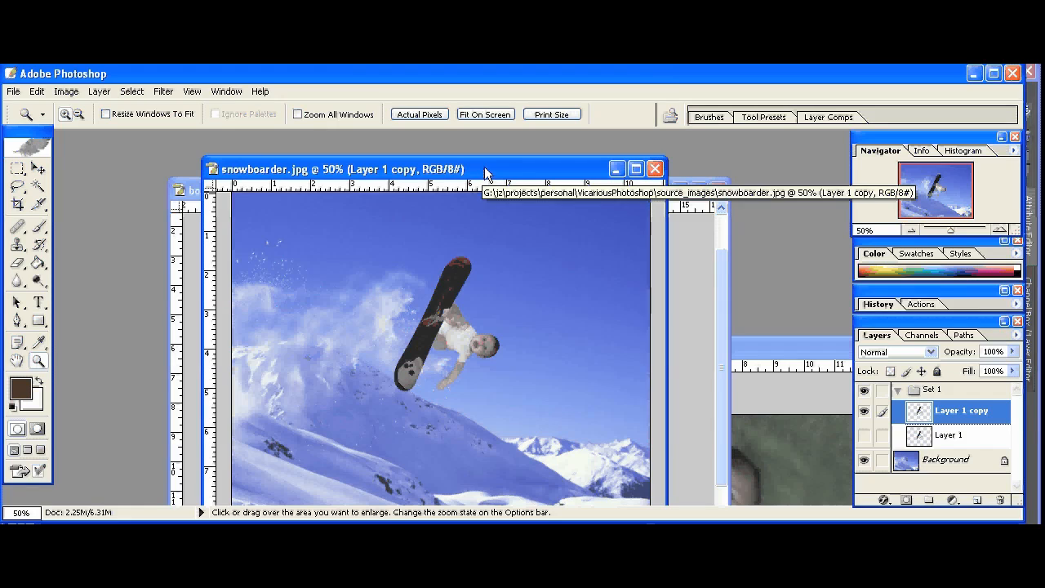
click(163, 93)
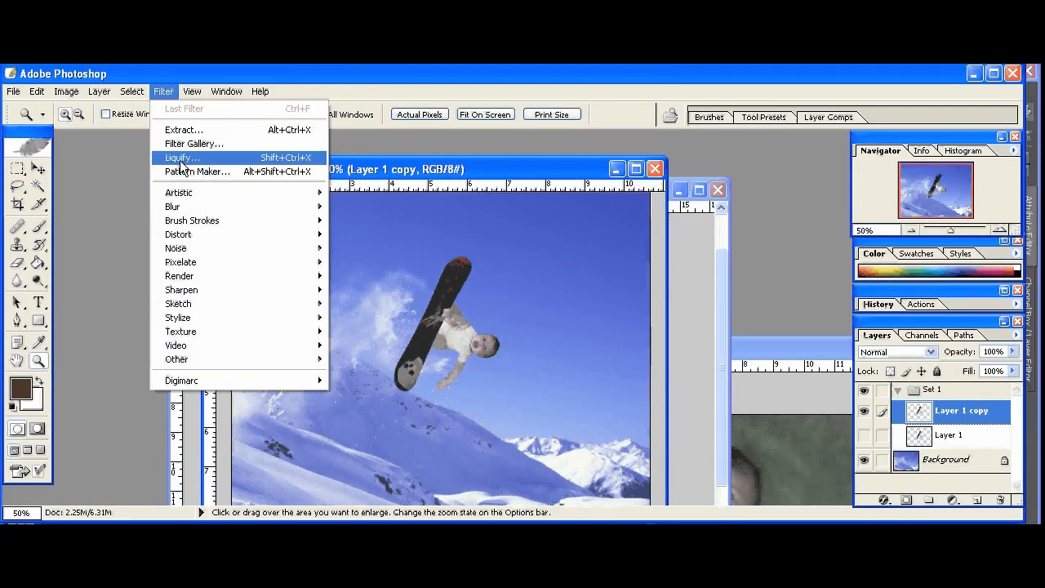
mouse_move(188, 207)
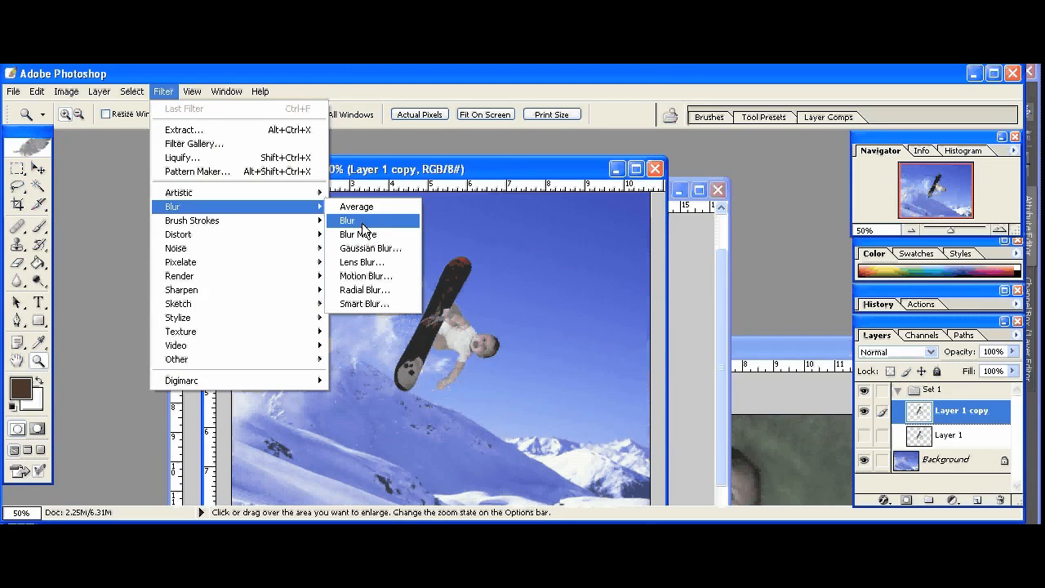
click(367, 275)
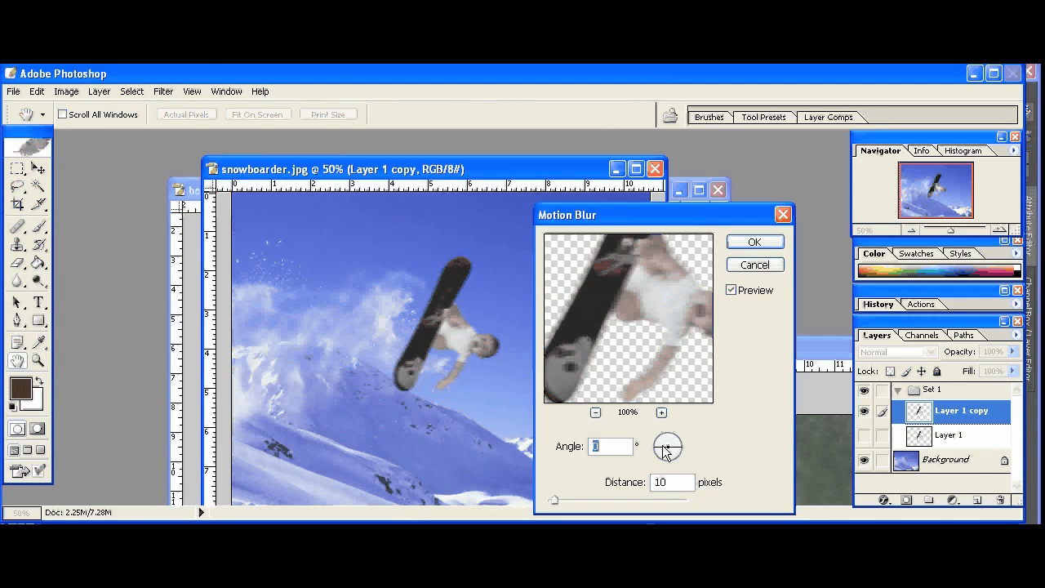
drag(666, 450, 661, 452)
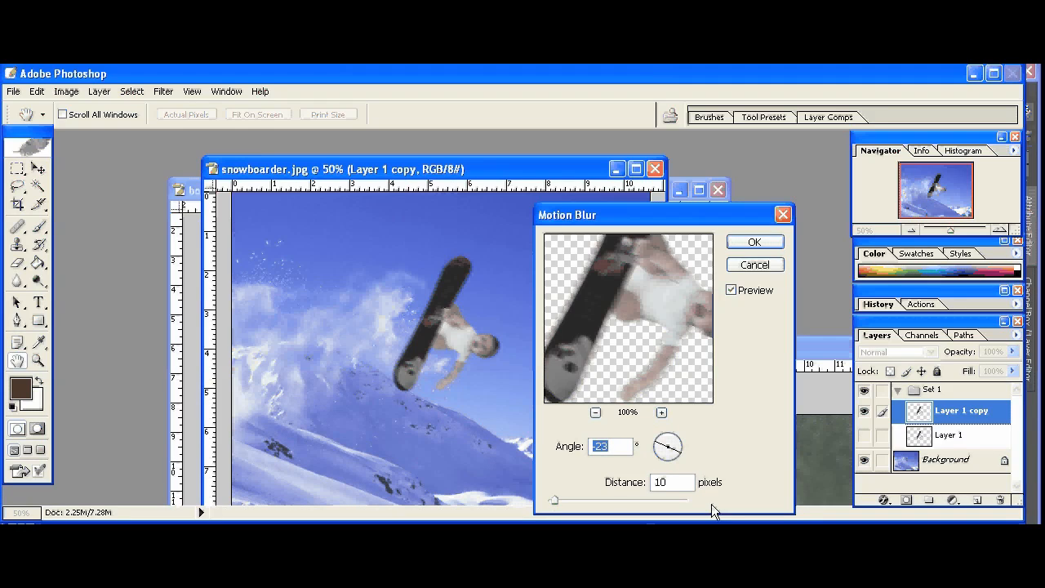
key(Tab)
key(Return)
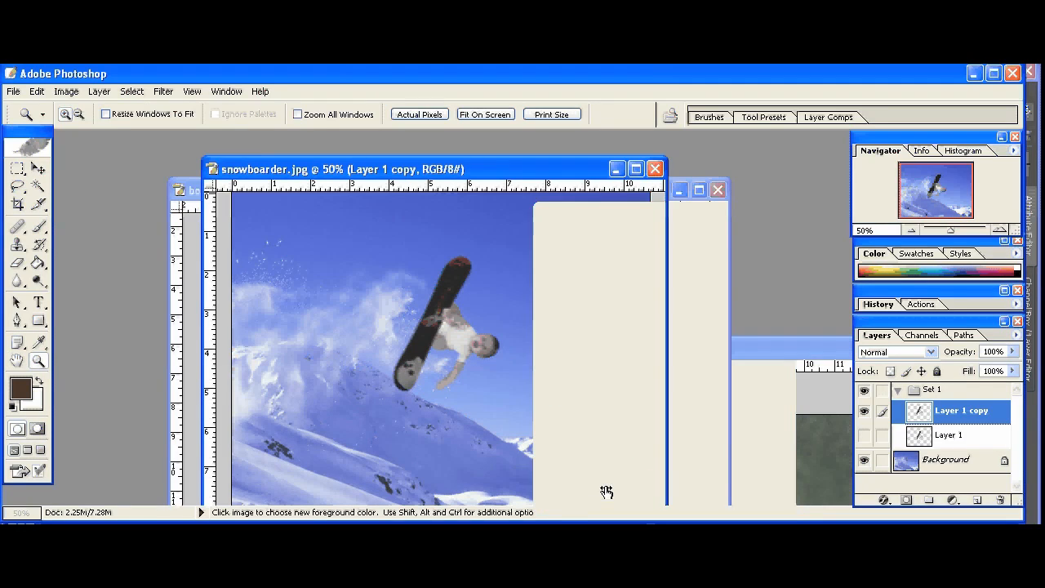
Make the original Layer 1 visible and add a layer mask to the motion-blurred Layer 1 copy
click(864, 439)
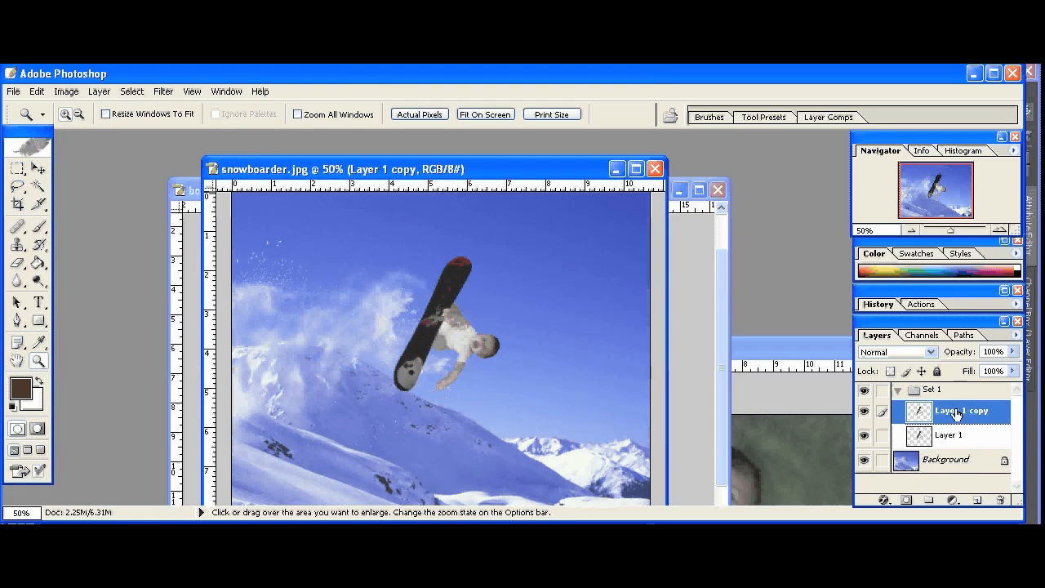
click(907, 500)
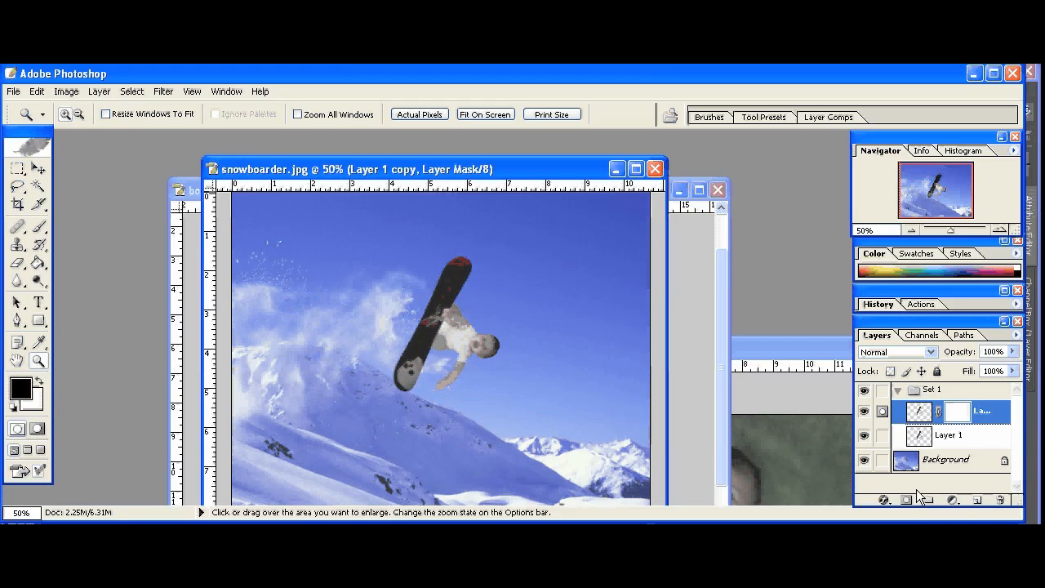
Paint black on Layer 1 copy's mask over the baby's head with a 30 px brush to remove the blur there
key(b)
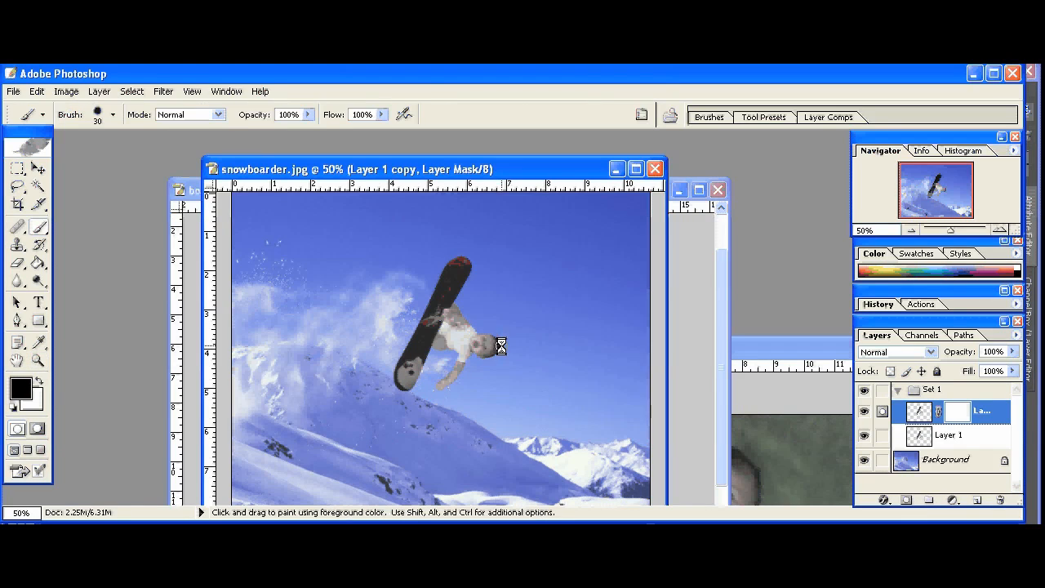
key(z)
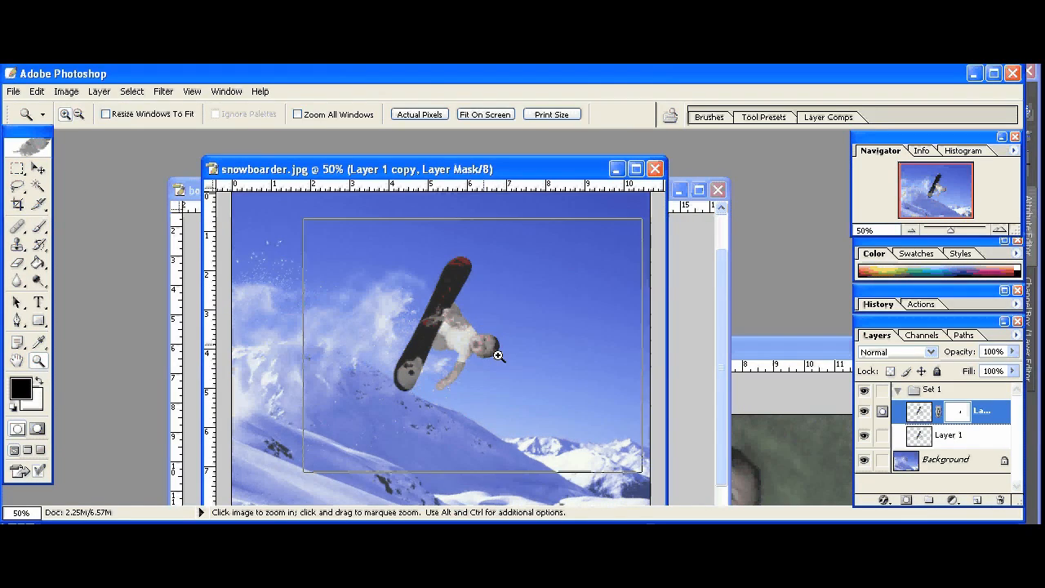
click(496, 350)
click(445, 372)
click(482, 364)
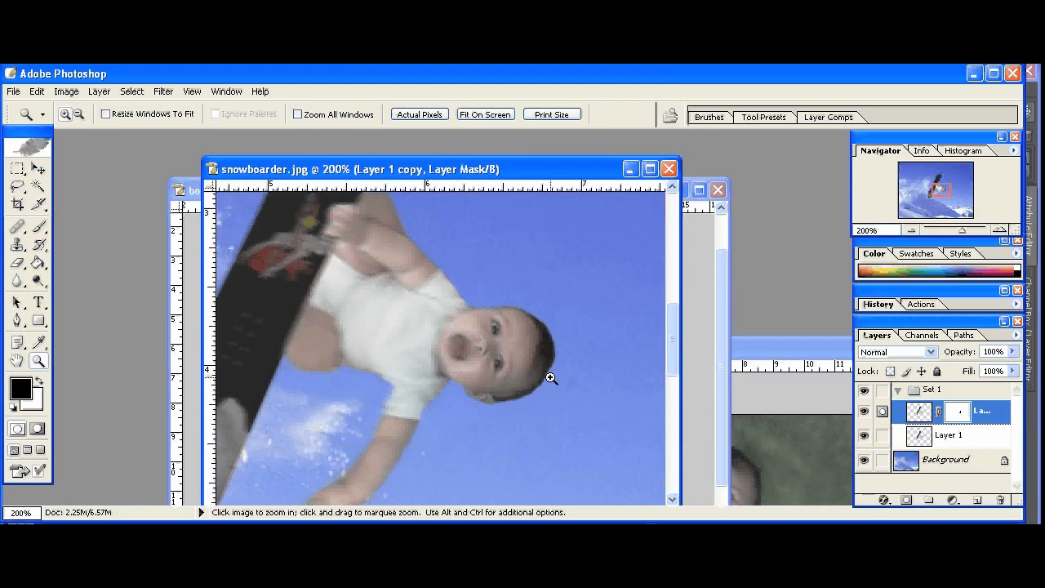
key(b)
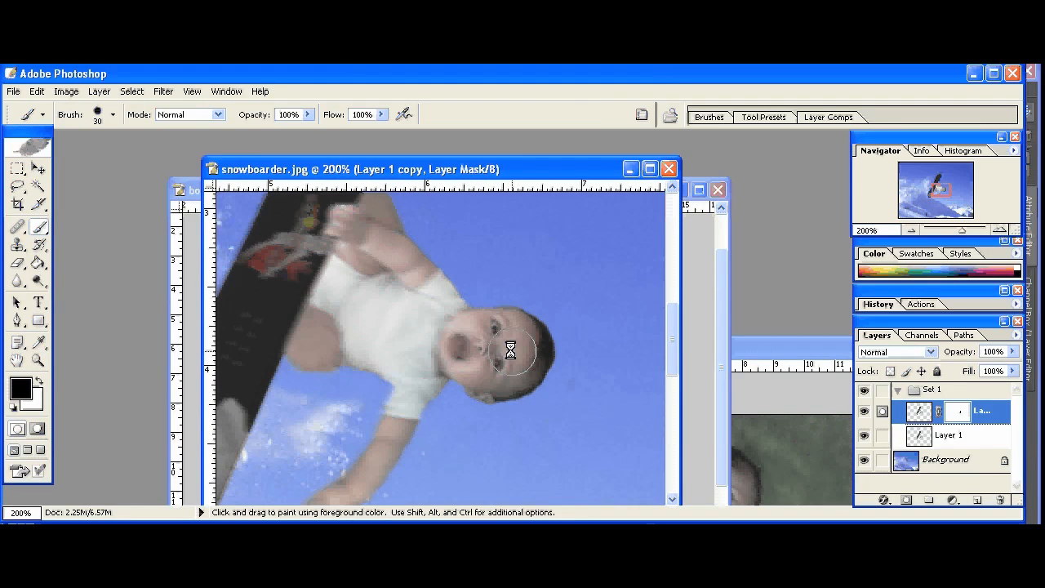
mouse_move(476, 371)
mouse_down()
mouse_move(457, 332)
mouse_move(458, 344)
mouse_move(468, 325)
mouse_move(462, 284)
mouse_move(427, 389)
mouse_move(446, 400)
mouse_move(414, 367)
mouse_move(443, 352)
mouse_up()
key(z)
alt+click(441, 359)
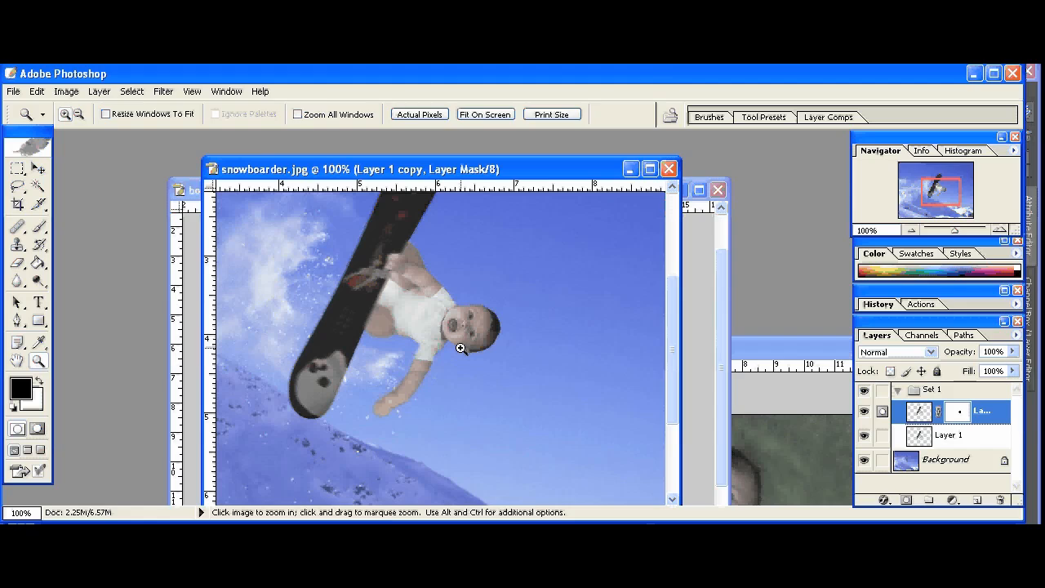
Soften the 30 px brush to 34% hardness and paint black on the mask along the snowboard's edge and the baby's body
key(b)
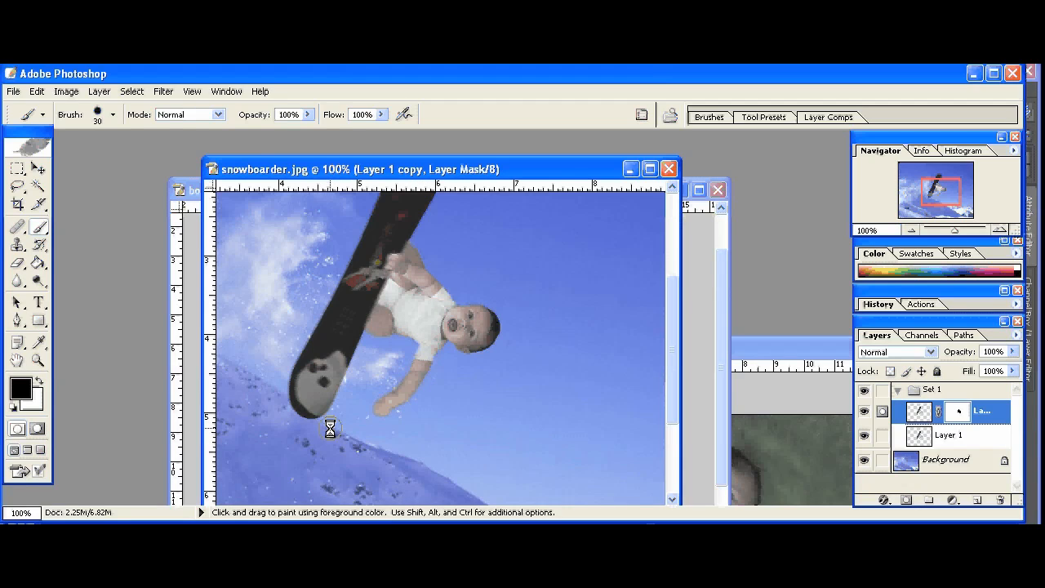
click(112, 114)
drag(119, 212, 81, 216)
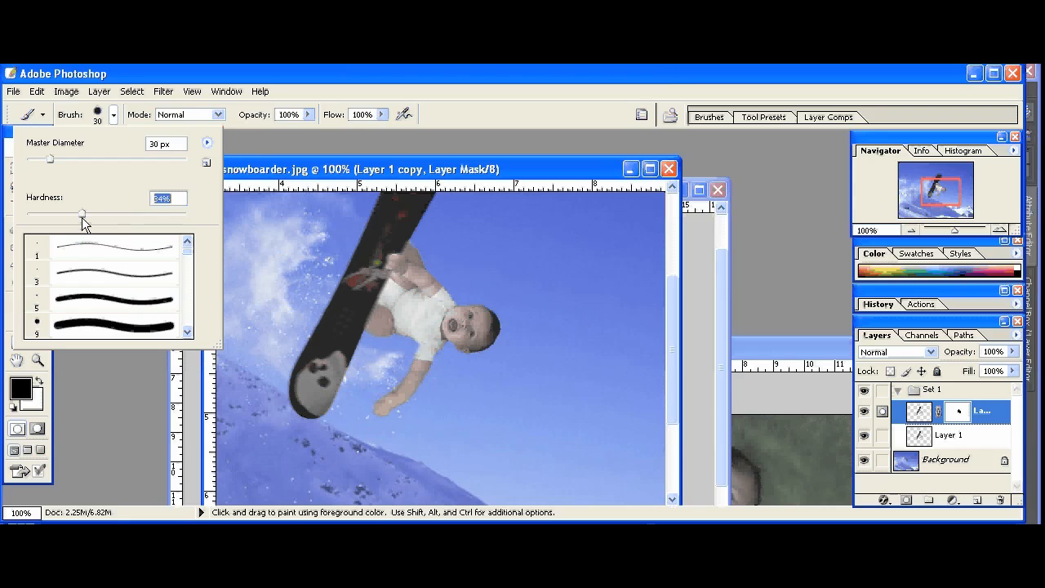
click(331, 417)
drag(331, 418, 405, 241)
key(j)
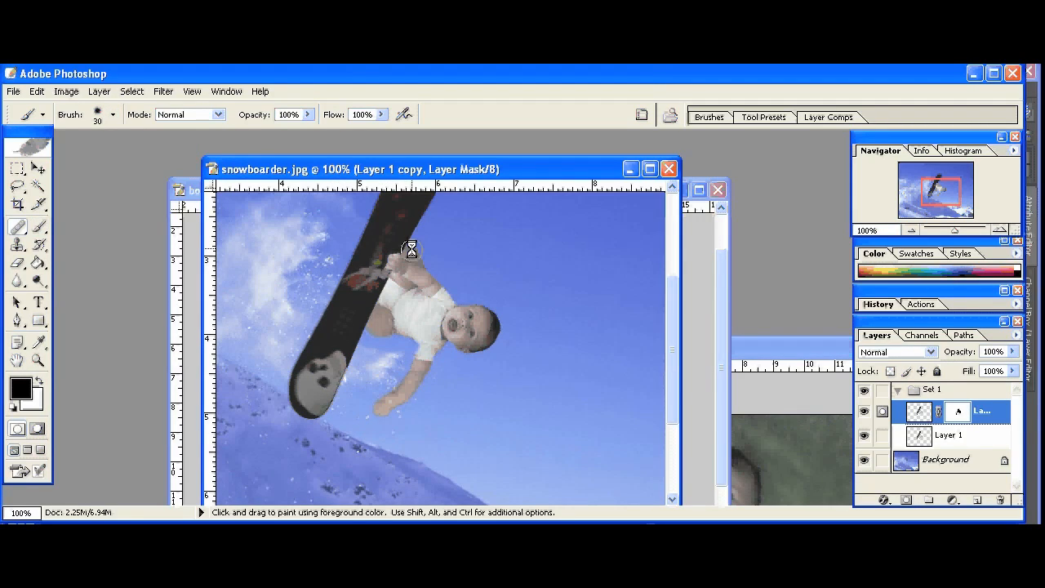
key(space)
drag(431, 234, 443, 334)
key(b)
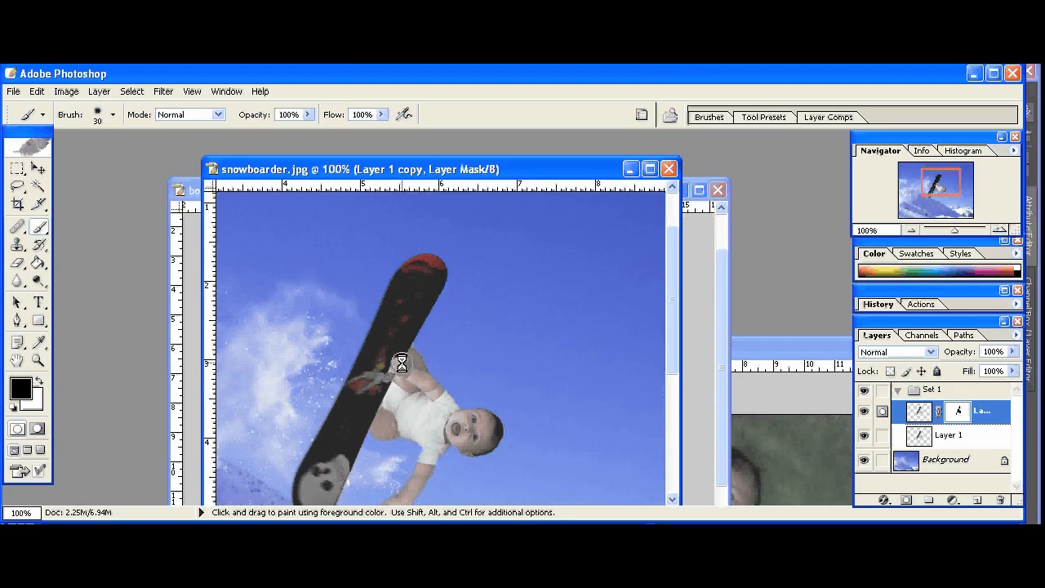
key(z)
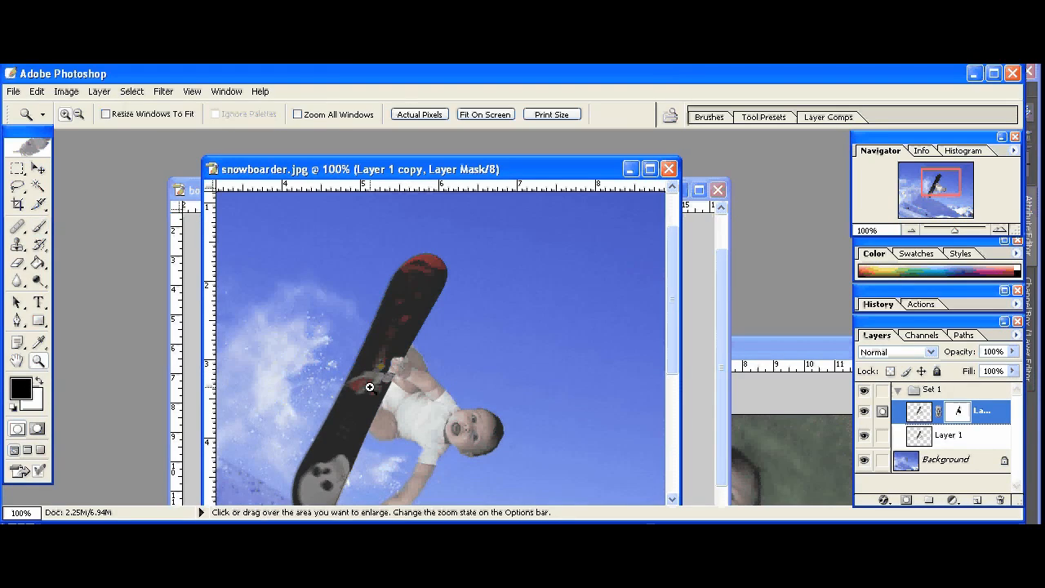
key(alt)
alt+click(370, 400)
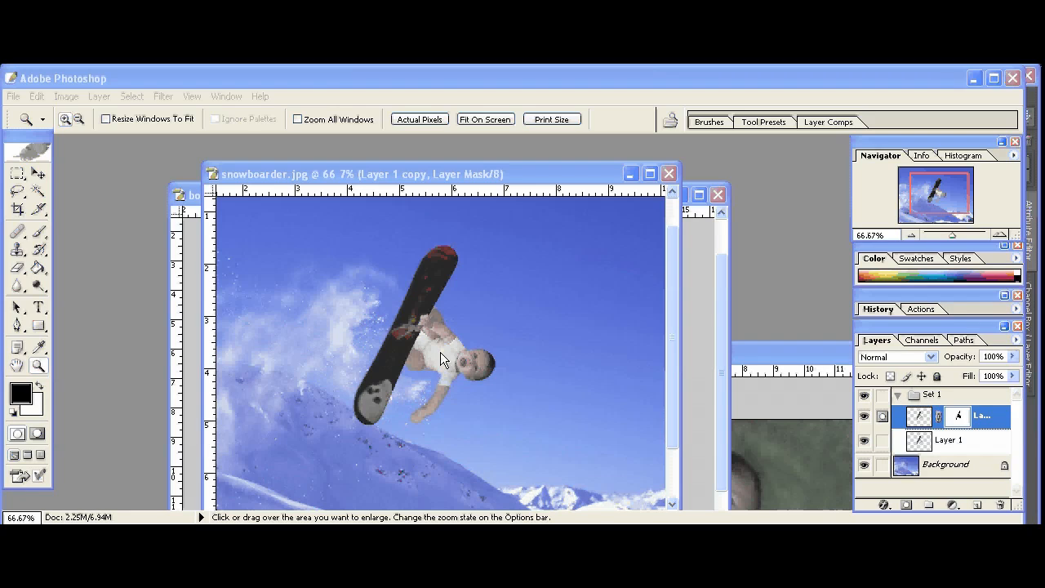
Move the original baby photo's window out of the way and reposition the snowboarder.jpg window
click(785, 347)
drag(753, 351, 707, 469)
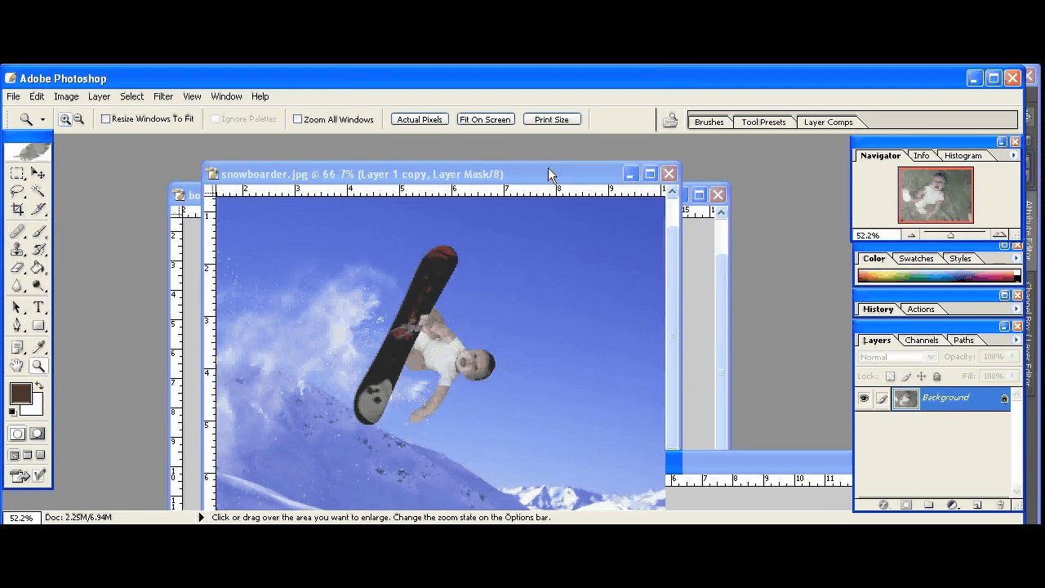
click(548, 171)
drag(478, 168, 440, 153)
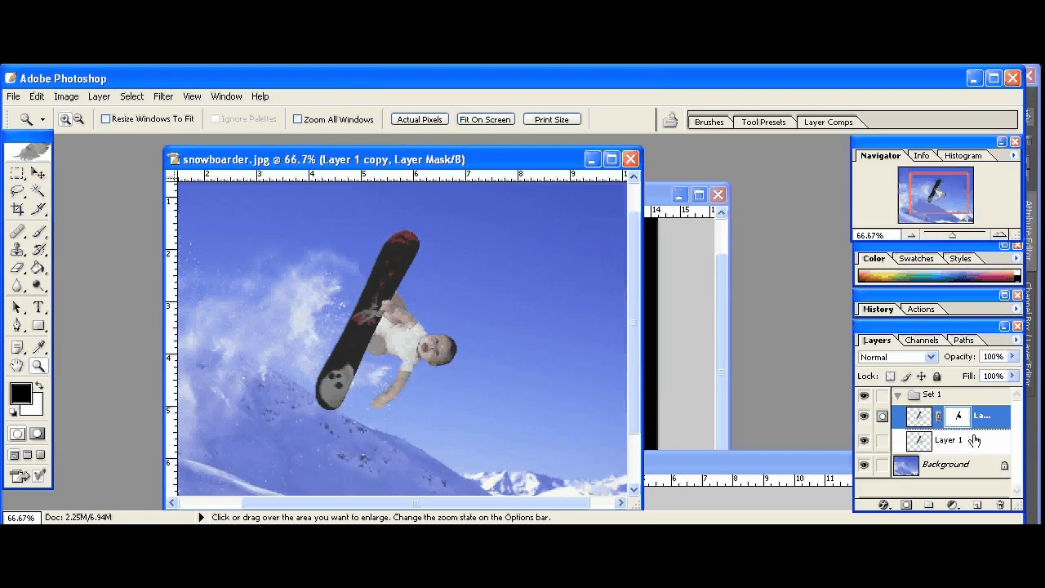
drag(931, 397, 942, 431)
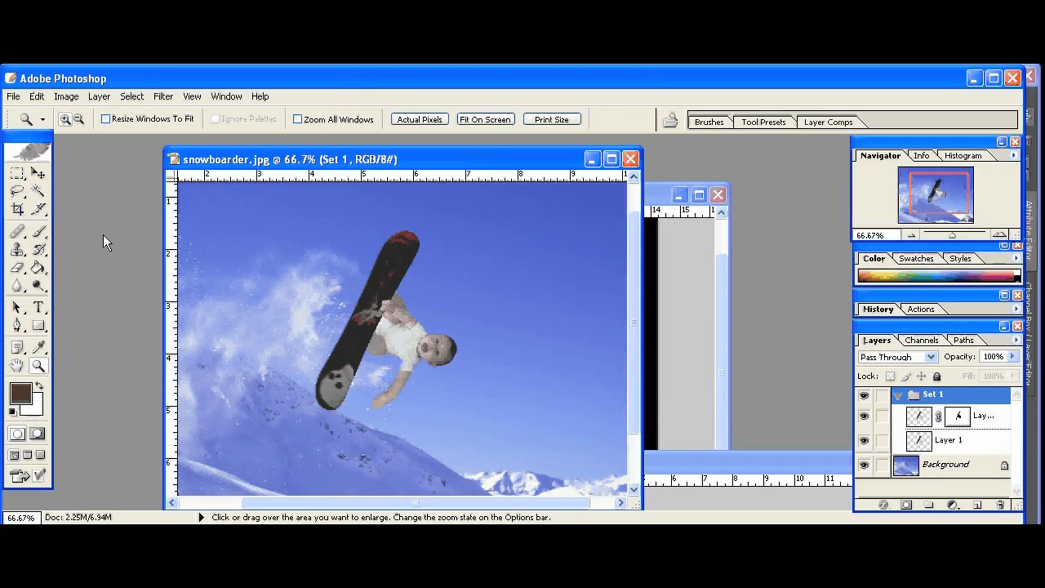
click(95, 98)
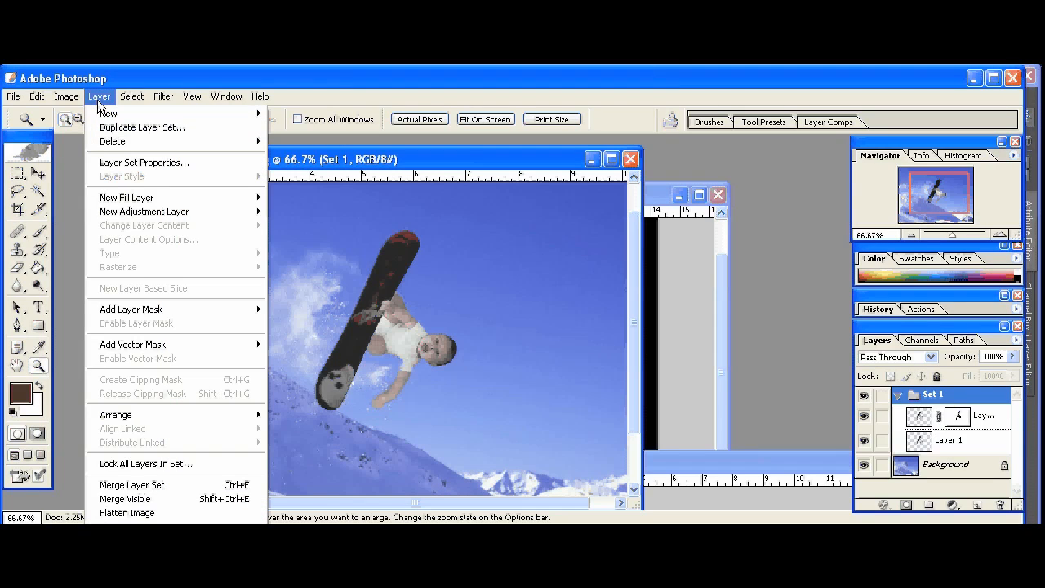
mouse_move(137, 215)
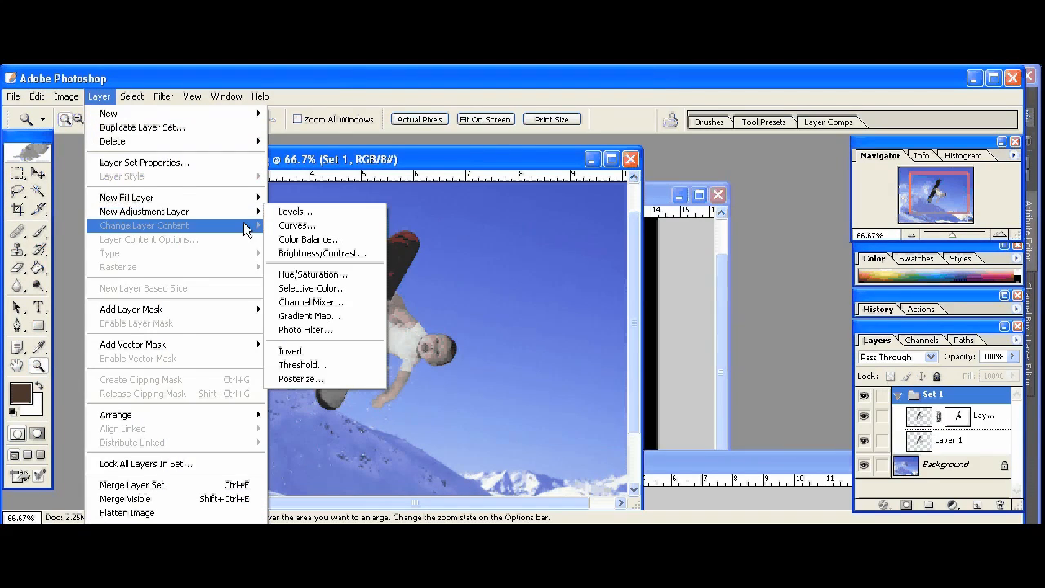
click(318, 224)
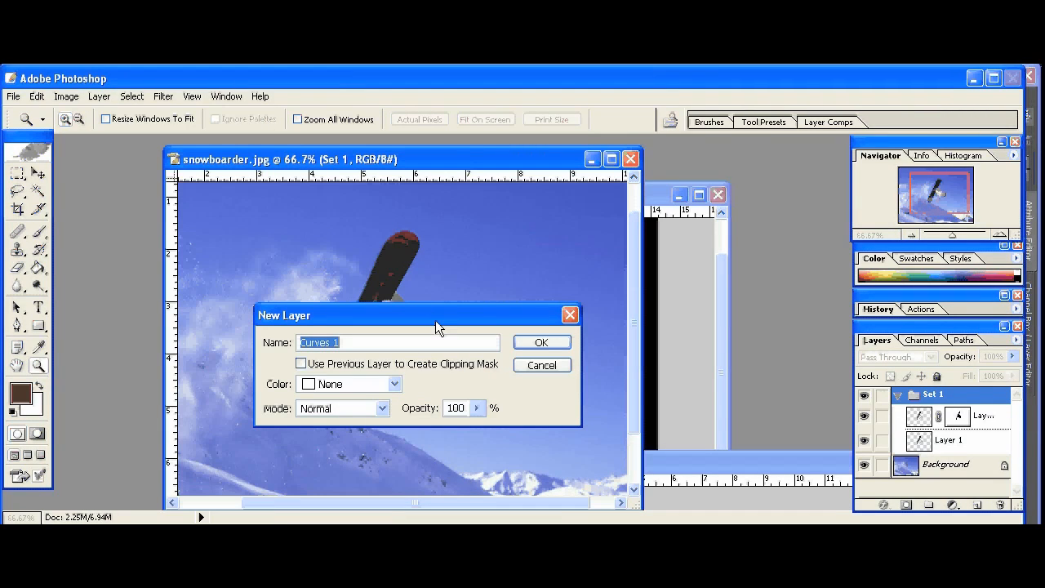
click(541, 344)
drag(514, 224, 629, 206)
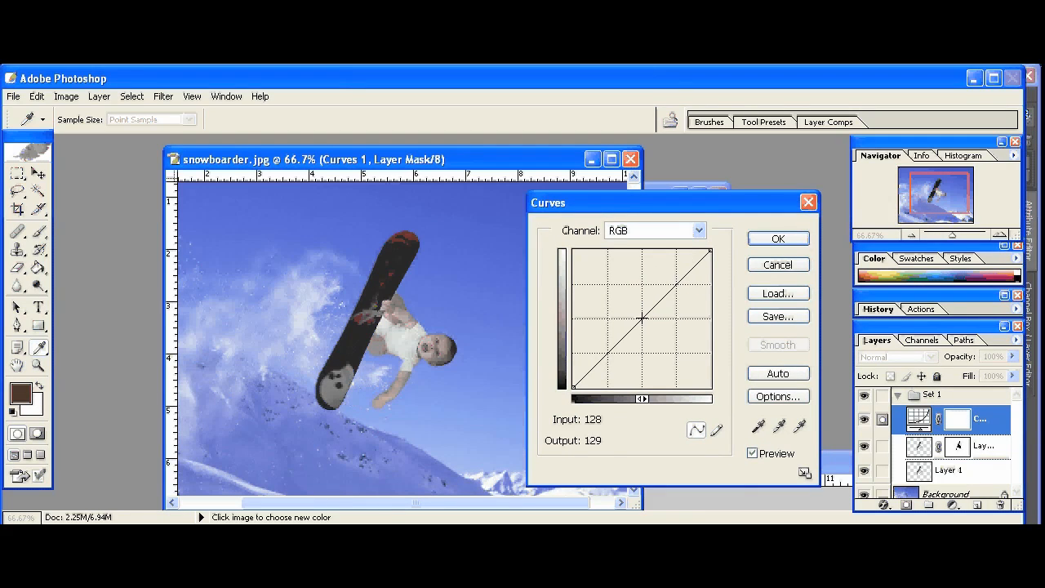
drag(642, 318, 590, 305)
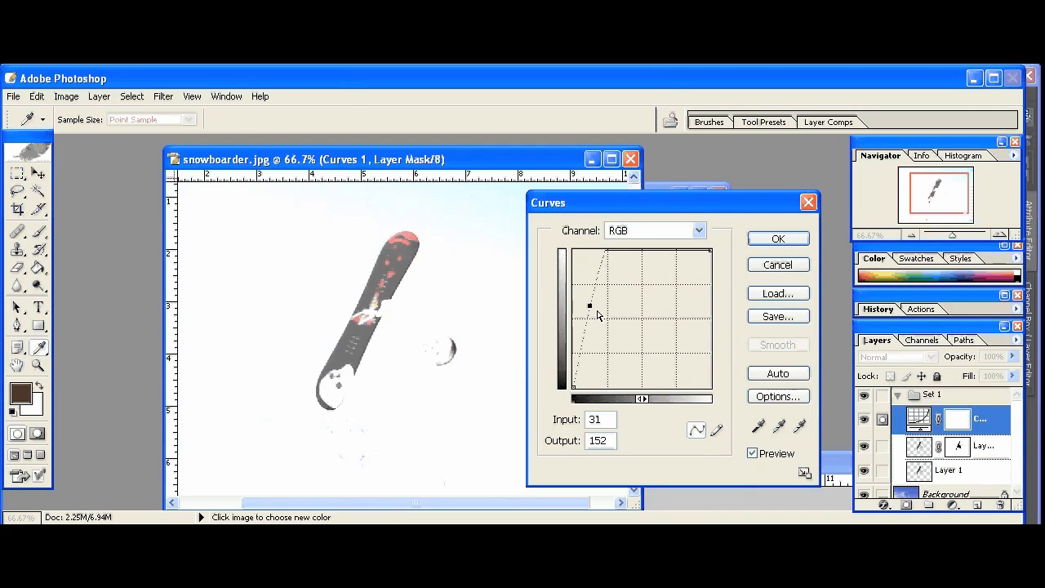
alt+click(778, 265)
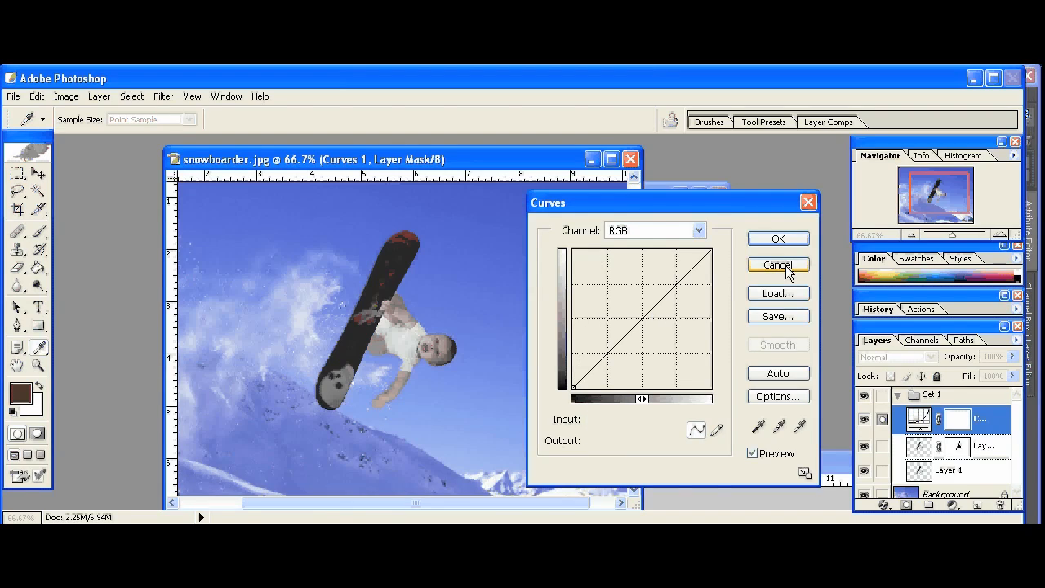
click(778, 265)
key(z)
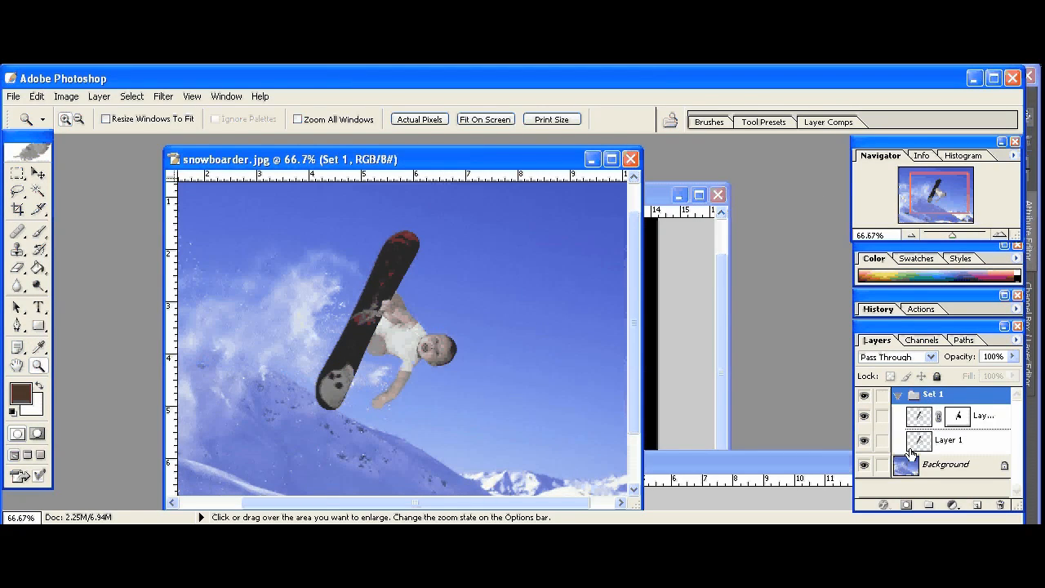
Merge the masked Layer 1 copy down into Layer 1, leaving a single layer in Set 1
click(972, 427)
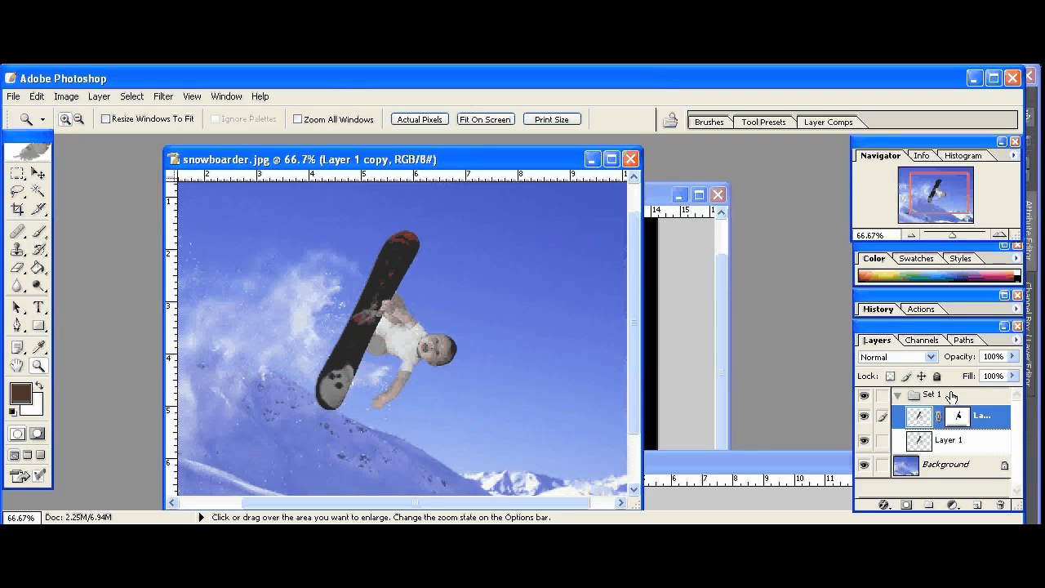
click(951, 441)
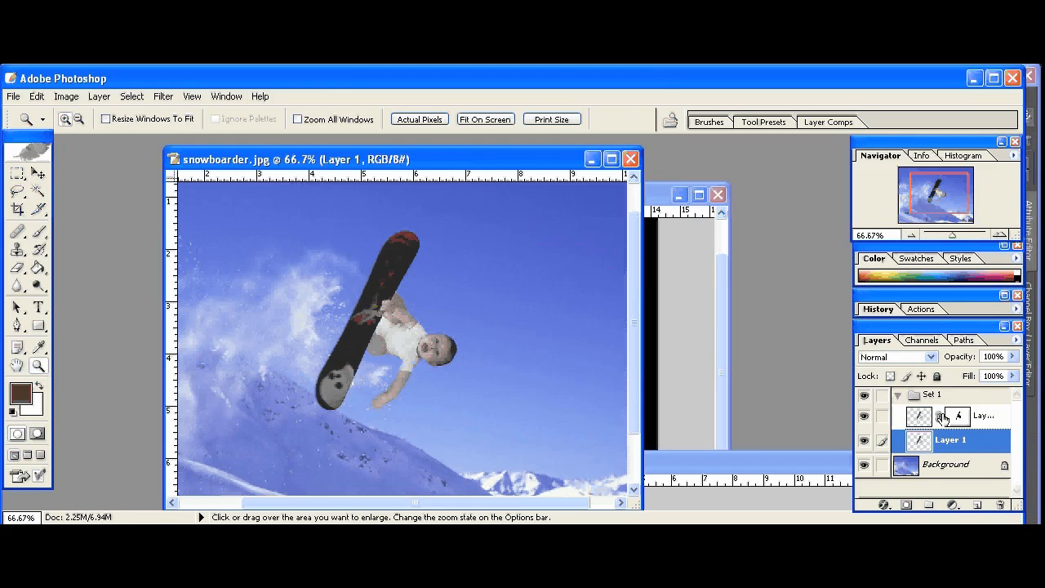
click(980, 418)
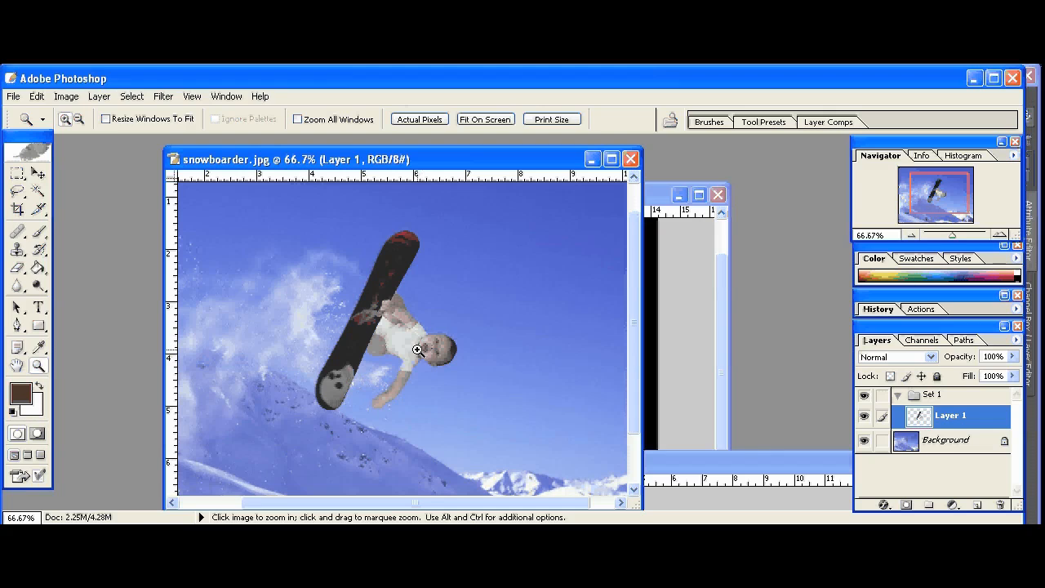
Apply Curves to Layer 1's Green channel, lowering the midtones to input 134, output 118
click(386, 336)
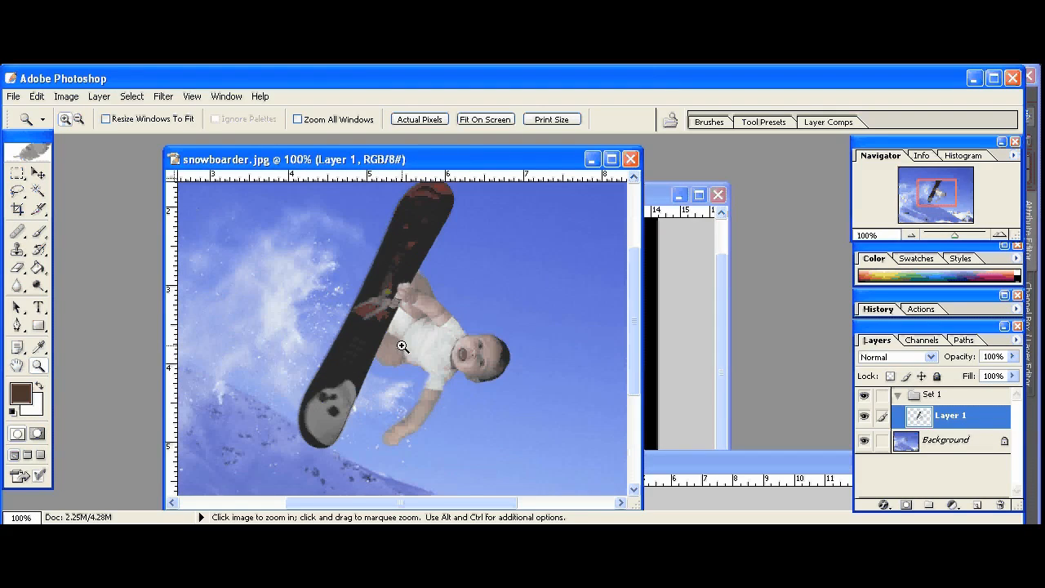
click(402, 346)
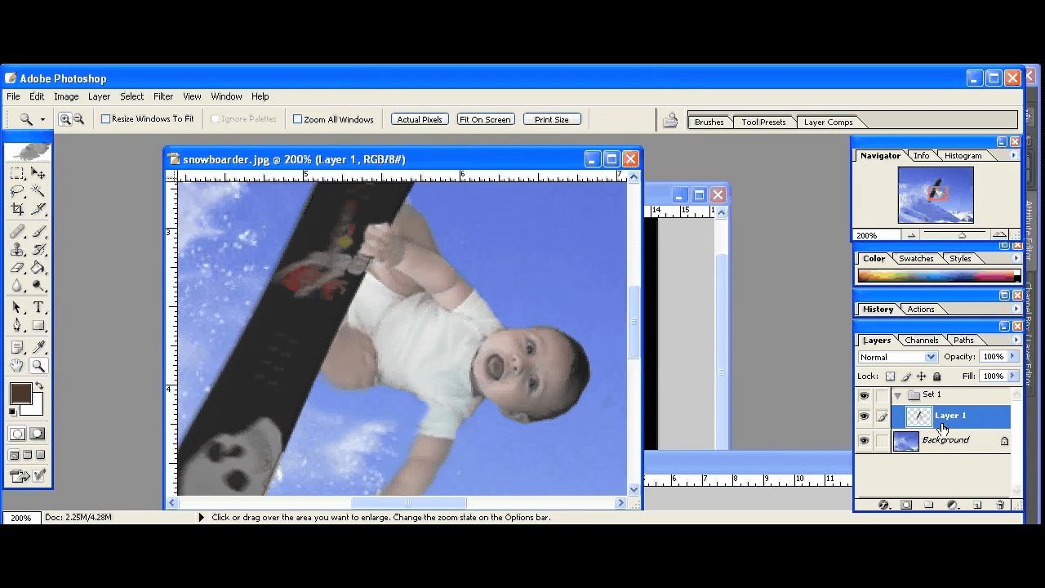
click(101, 97)
mouse_move(113, 118)
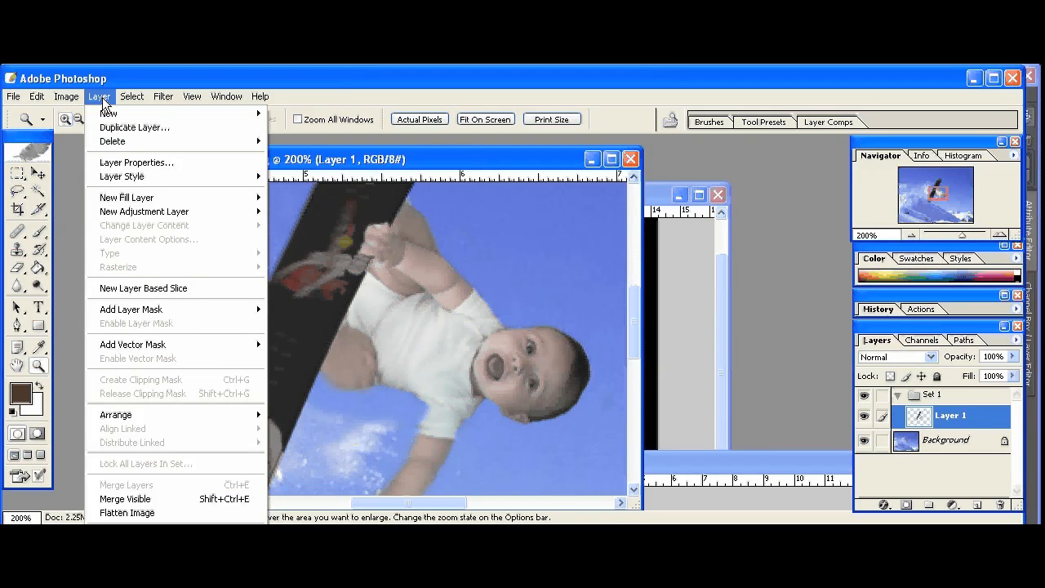
mouse_move(72, 98)
mouse_move(90, 135)
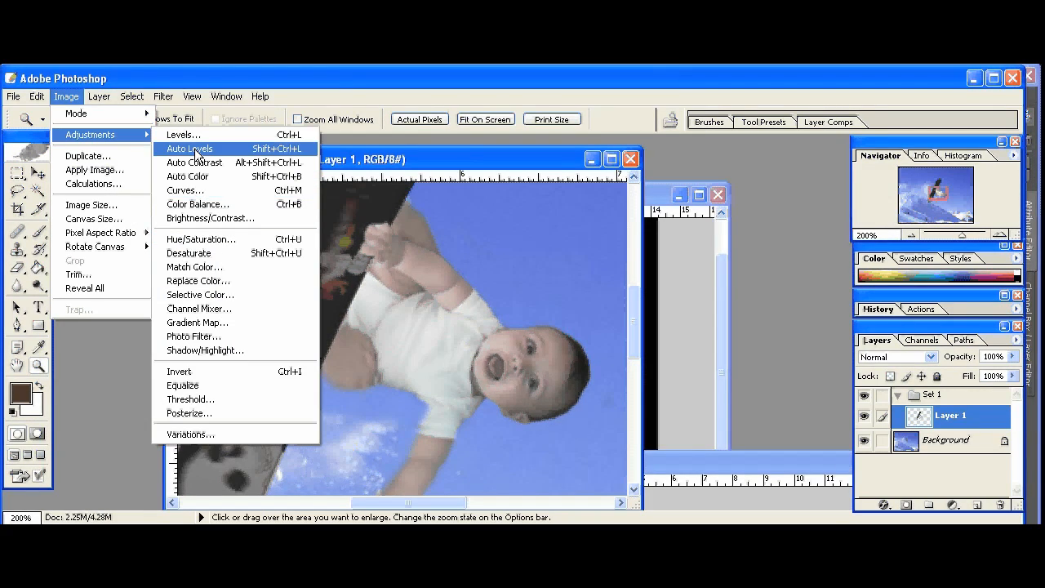
click(196, 192)
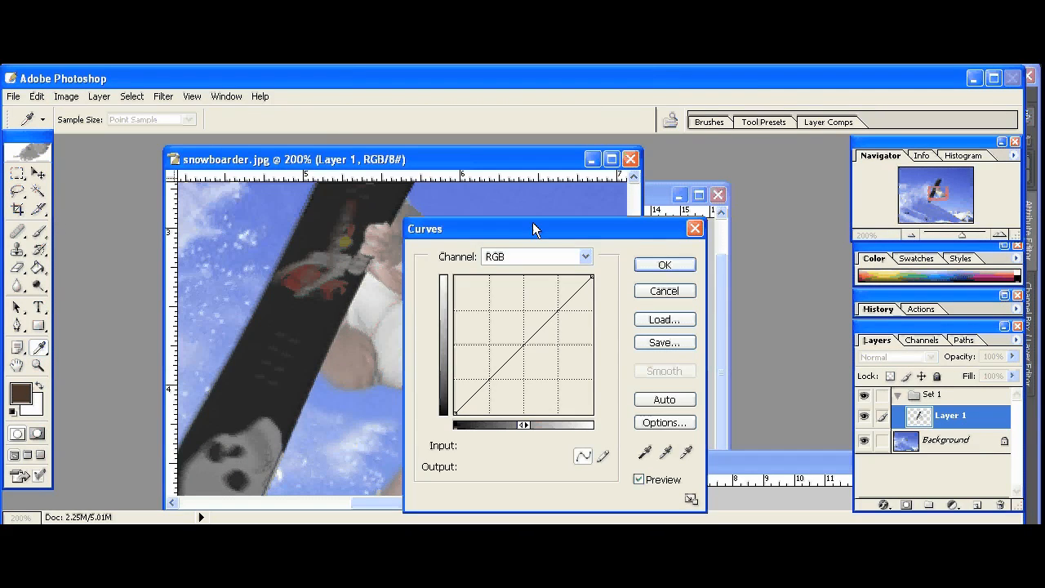
drag(519, 228, 746, 195)
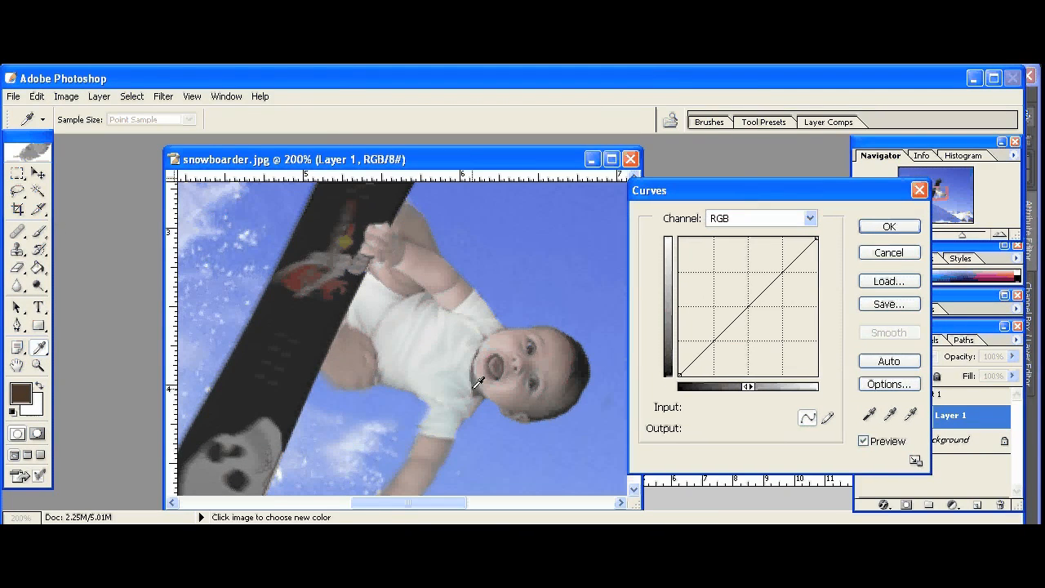
click(739, 224)
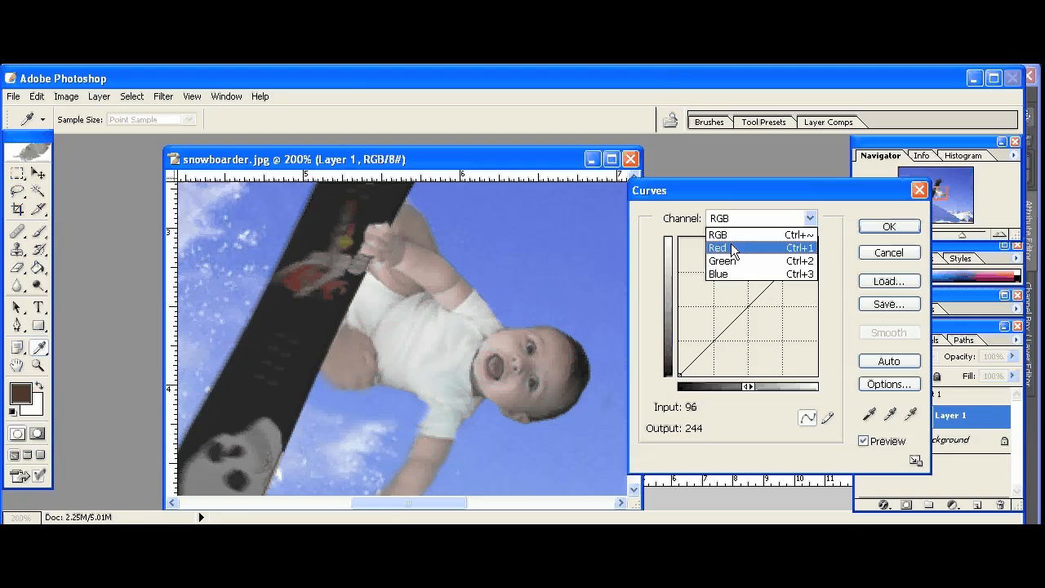
click(723, 253)
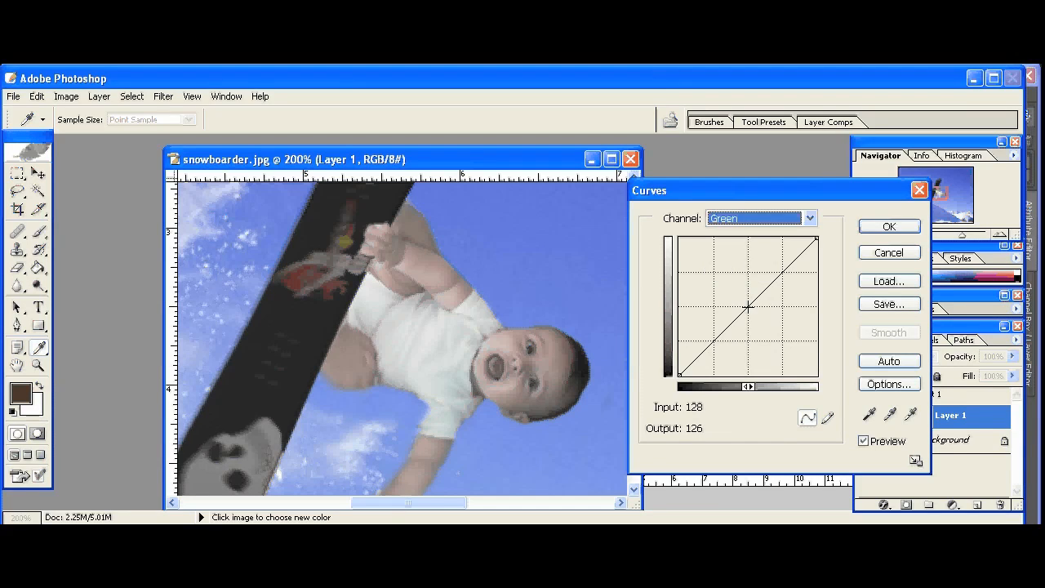
drag(748, 306, 752, 314)
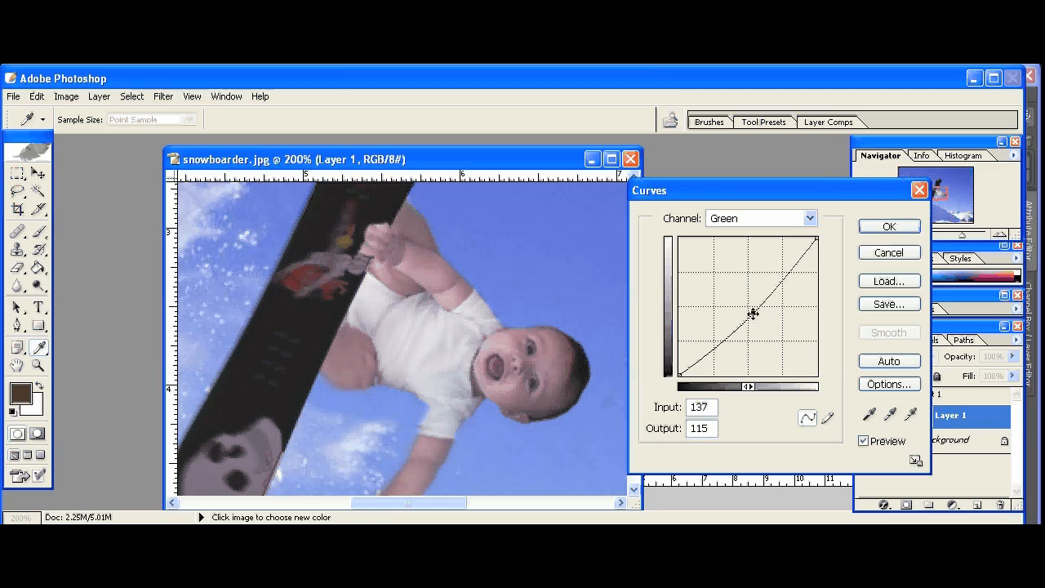
drag(753, 314, 751, 312)
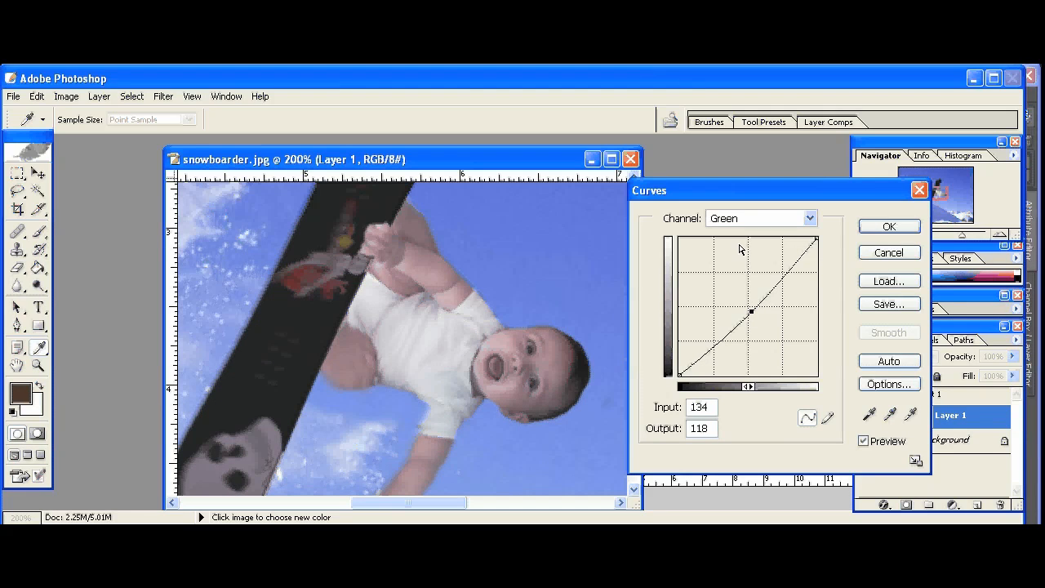
click(890, 226)
Apply Hue/Saturation to the baby and snowboard layer with the master saturation reduced to -23
key(z)
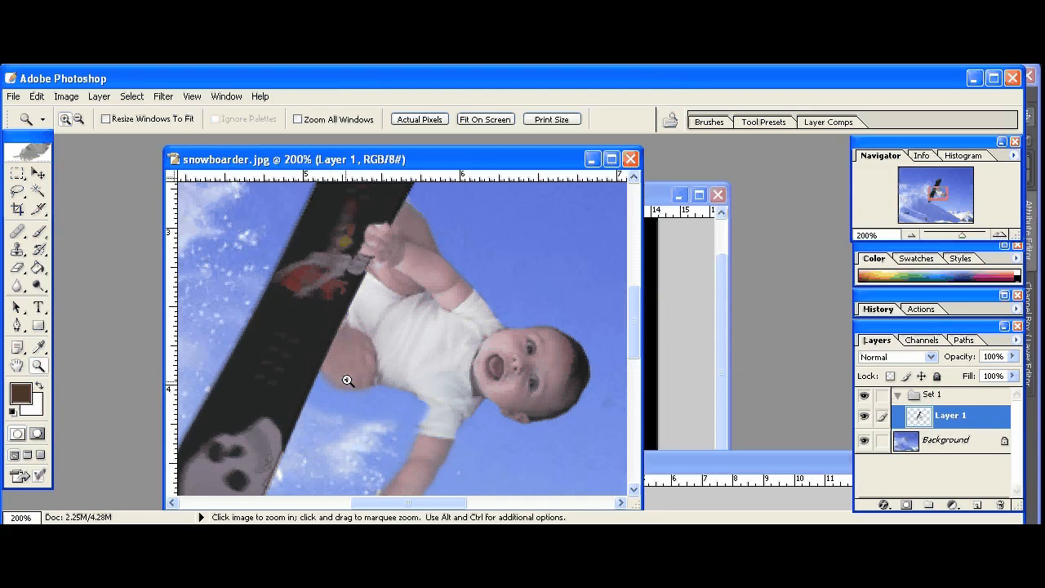
click(378, 370)
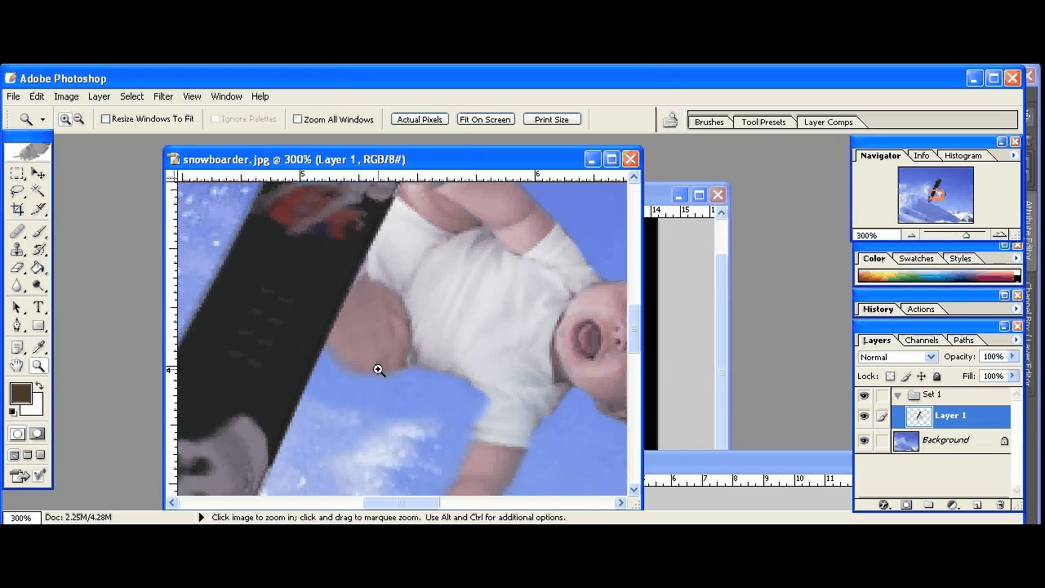
alt+click(379, 367)
alt+click(380, 367)
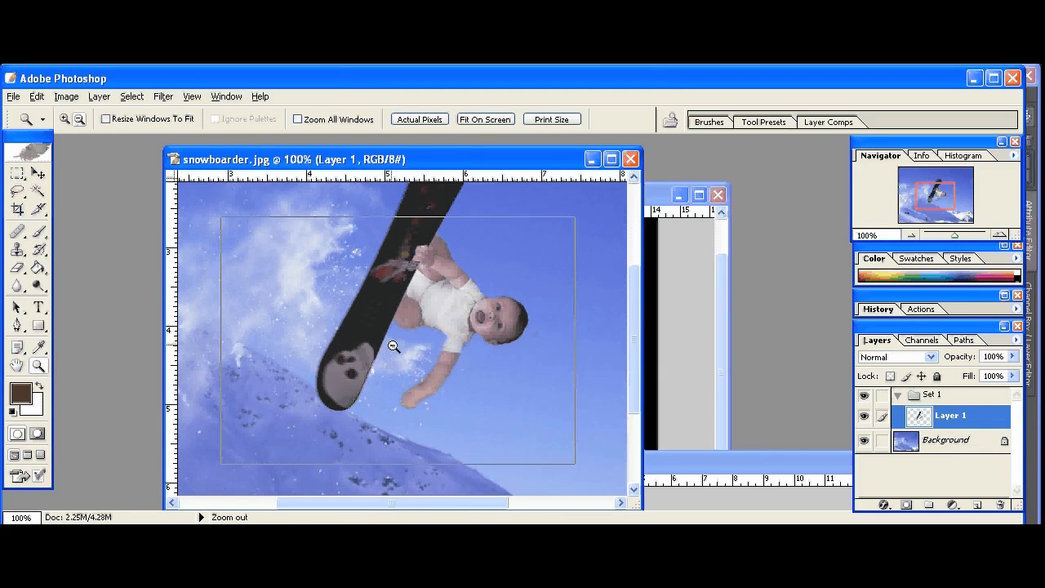
alt+click(393, 347)
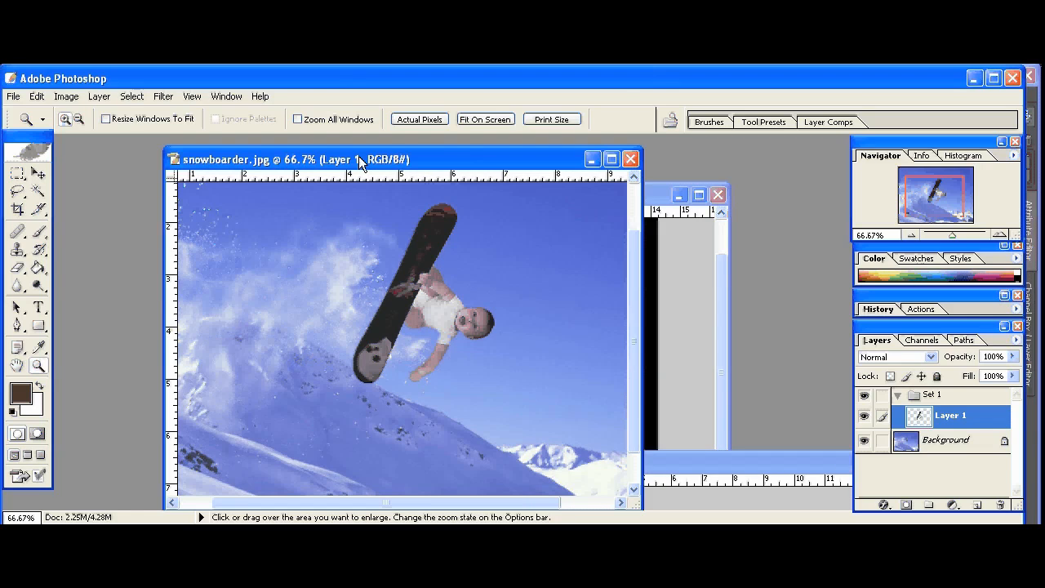
click(66, 97)
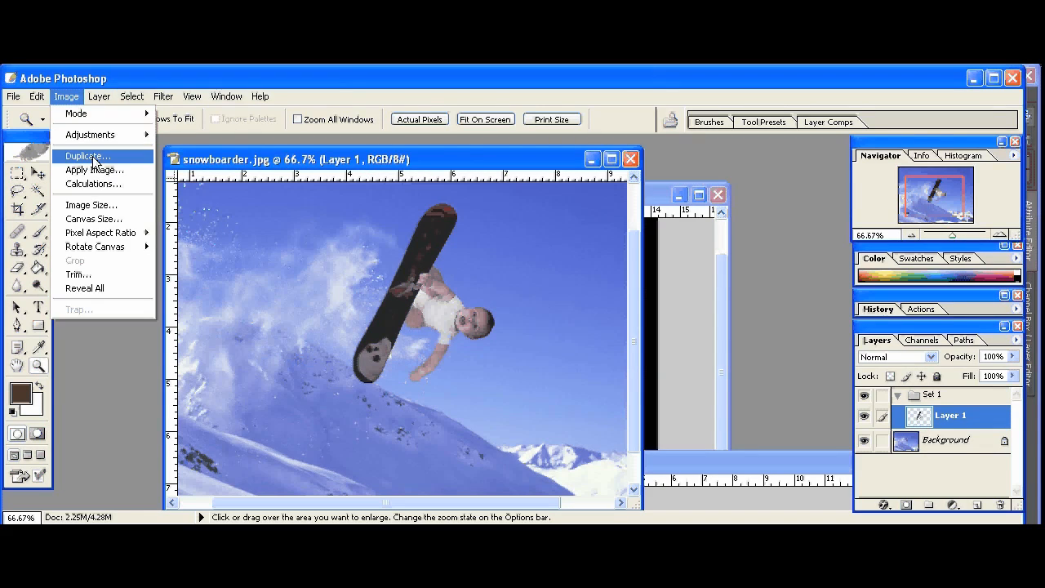
mouse_move(136, 137)
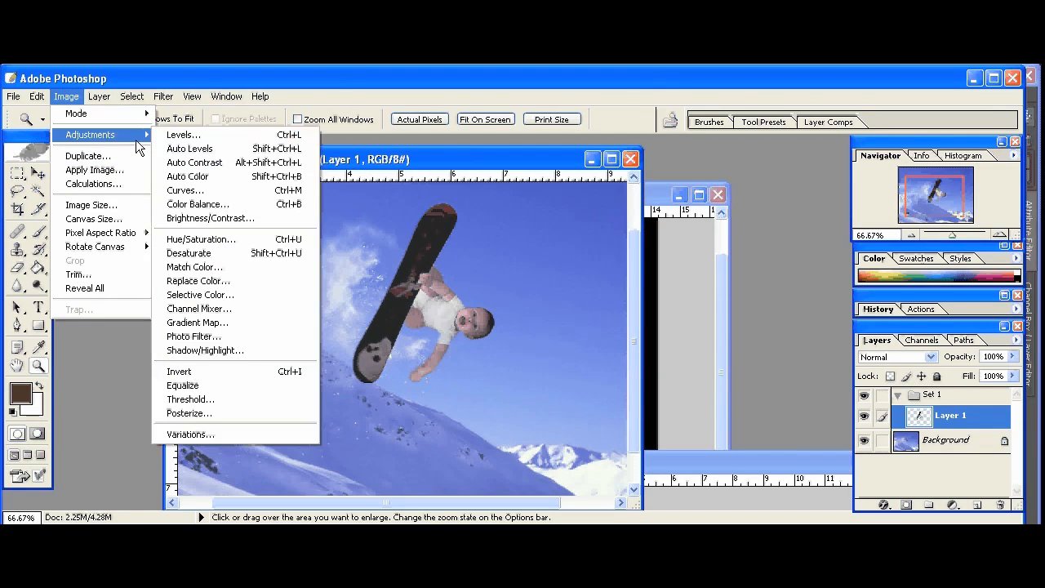
click(222, 239)
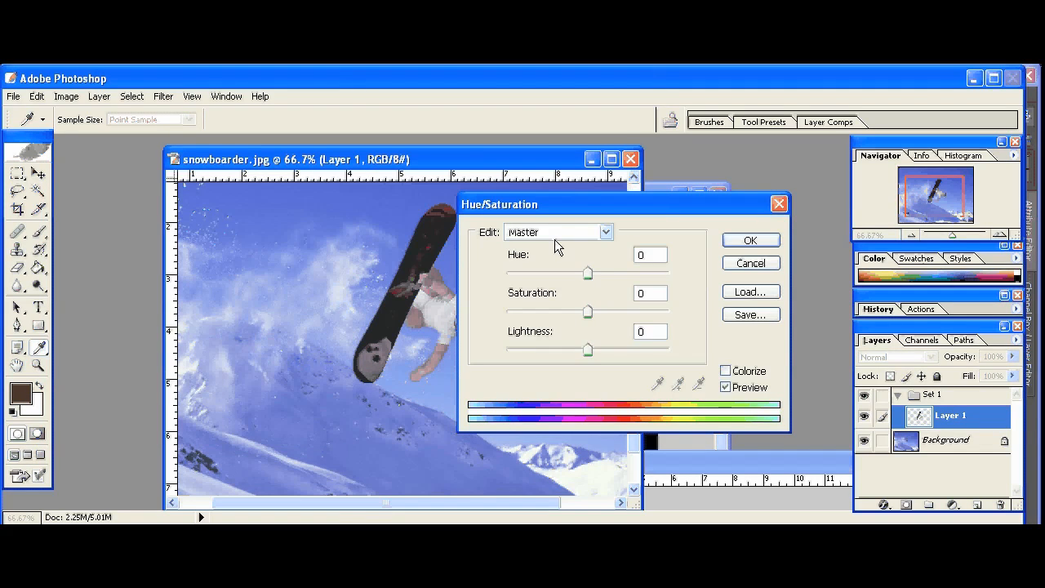
drag(552, 205, 601, 215)
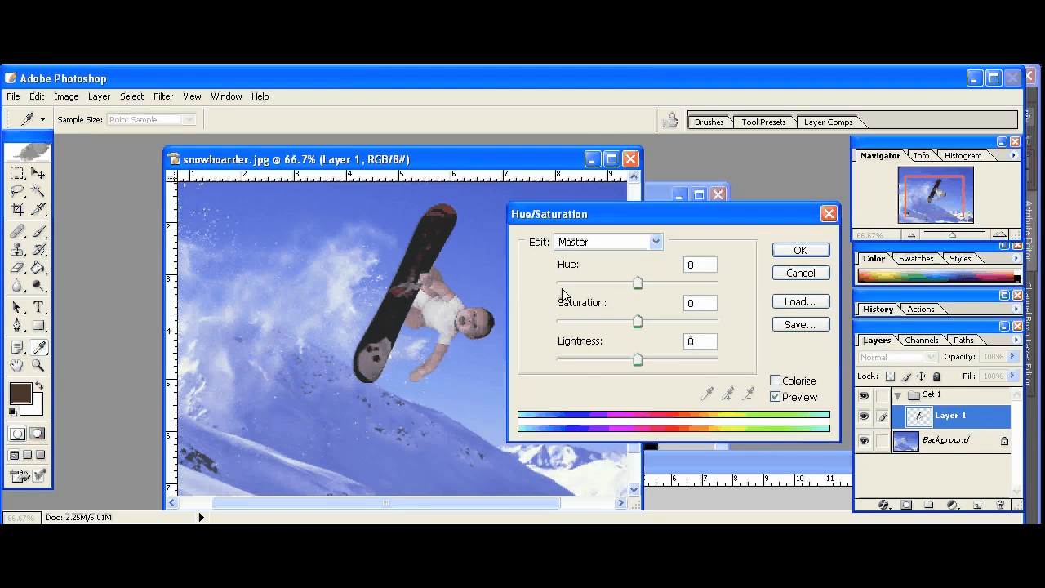
mouse_move(637, 321)
mouse_down()
mouse_move(597, 324)
mouse_move(619, 325)
mouse_up()
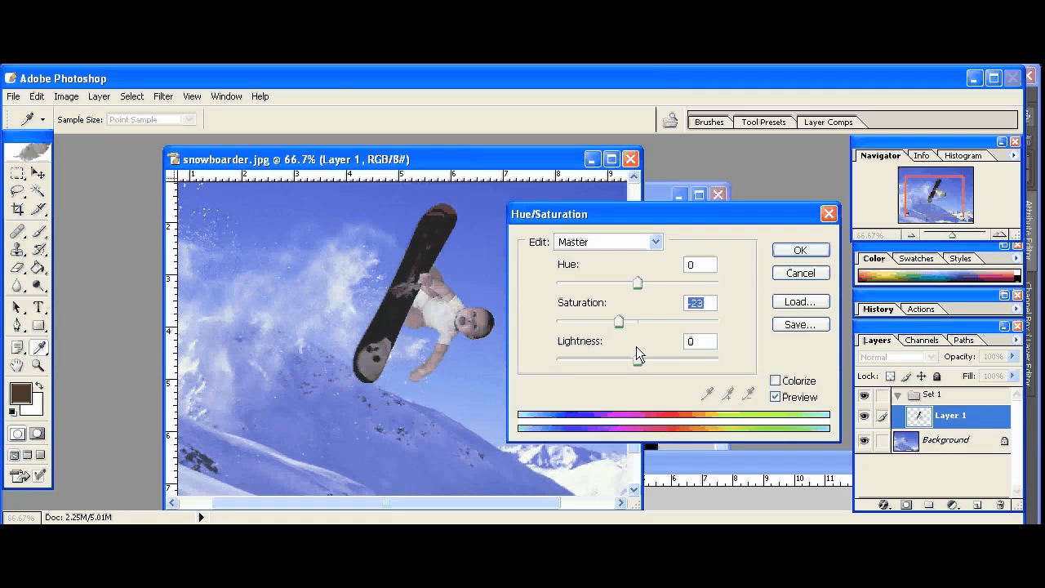
click(800, 251)
Apply Curves to Layer 1's Blue channel, raising the midtones to input 119, output 134
key(z)
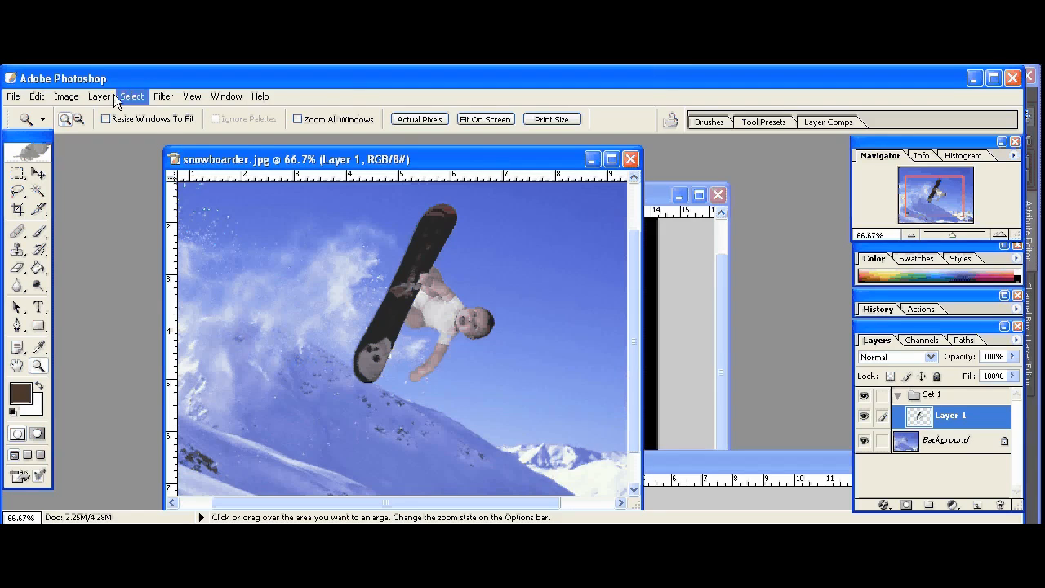
click(66, 96)
mouse_move(75, 145)
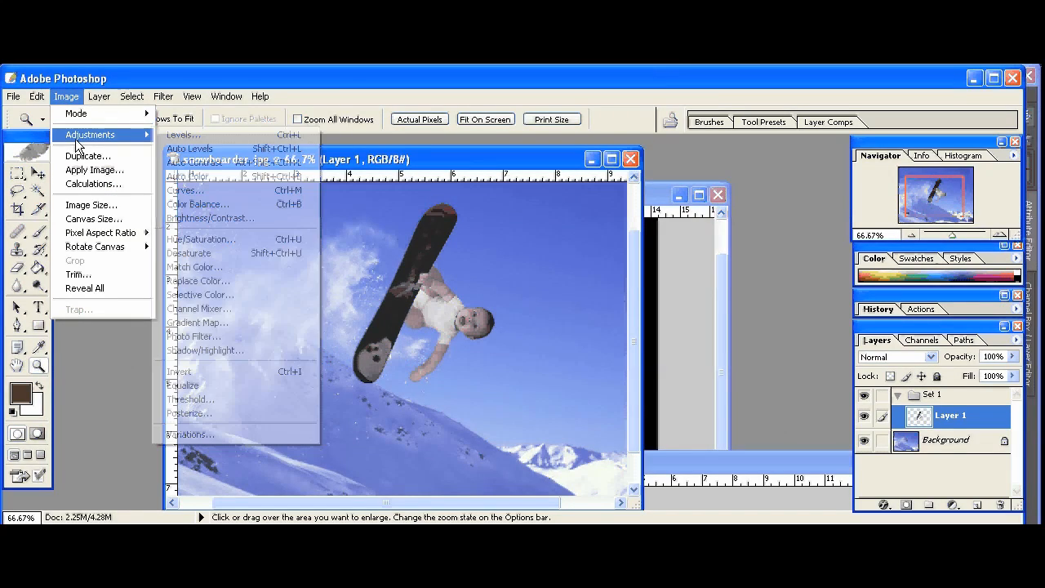
click(189, 193)
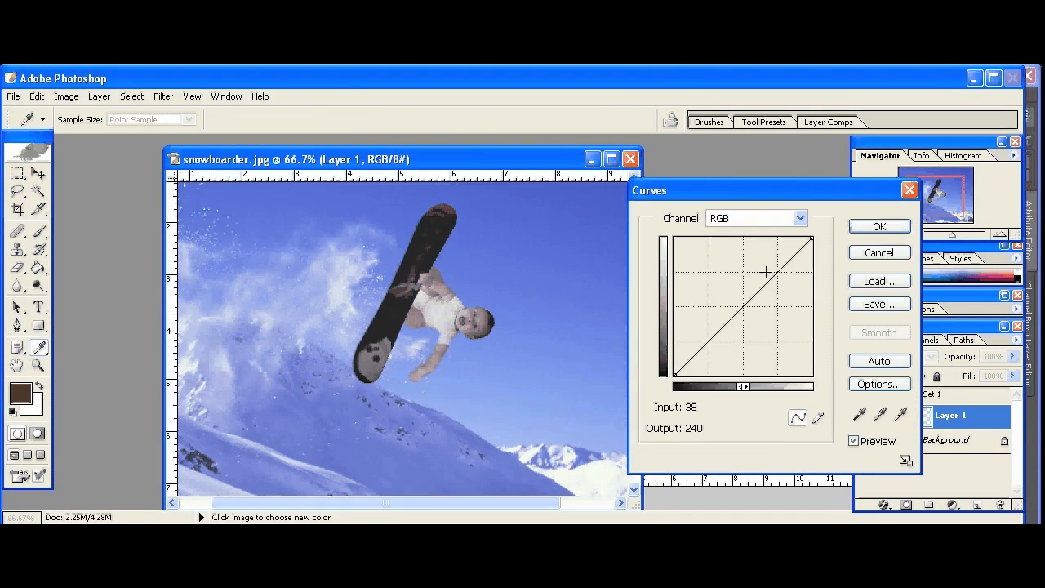
click(749, 222)
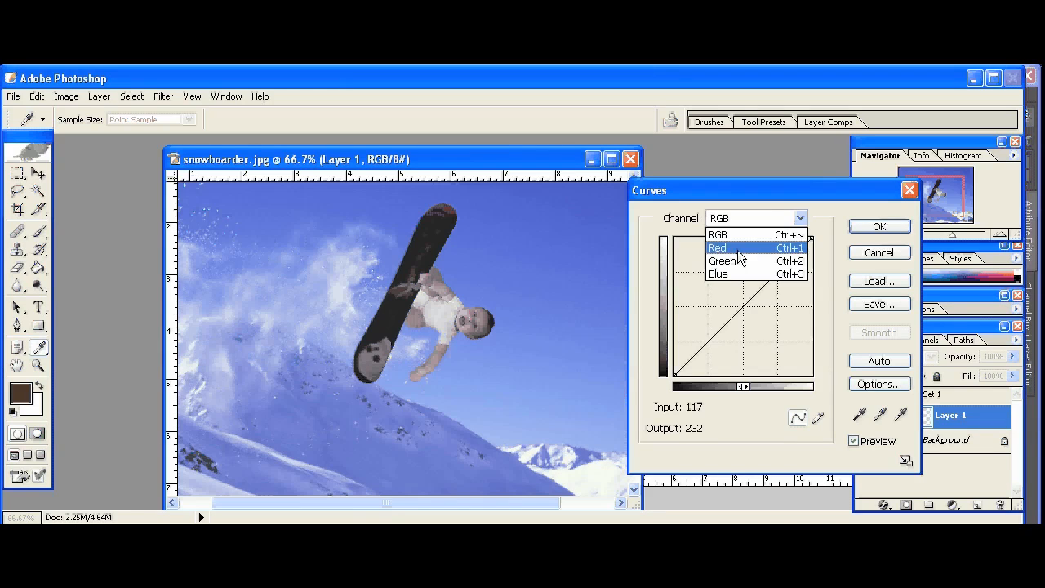
click(735, 273)
click(742, 305)
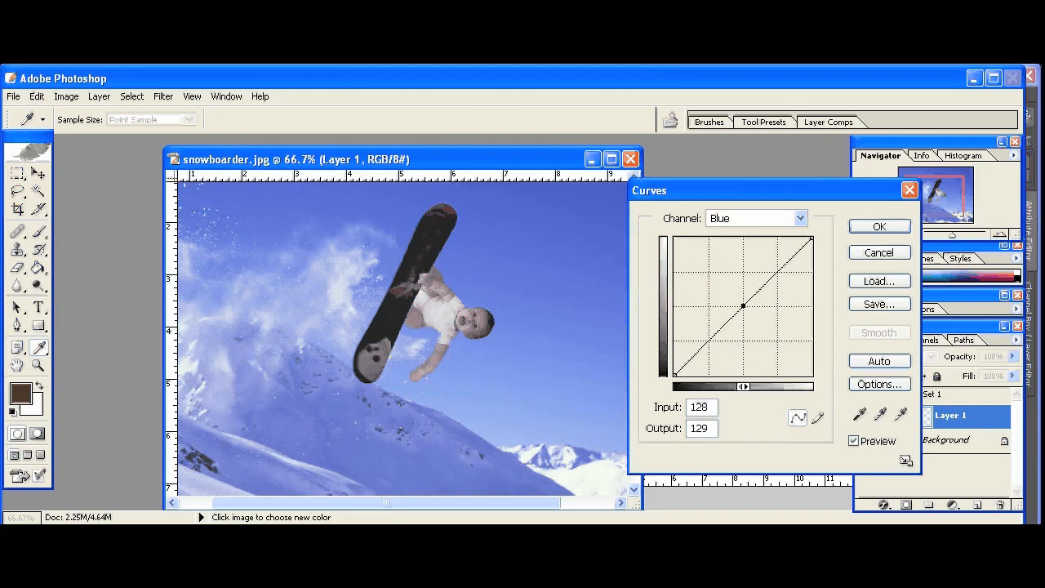
drag(740, 306, 738, 304)
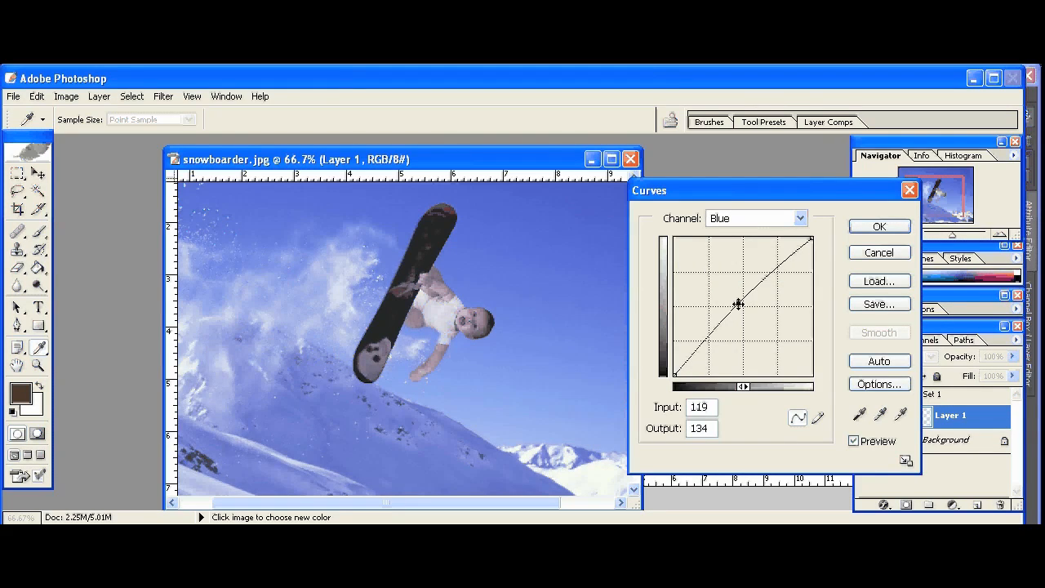
click(879, 226)
key(z)
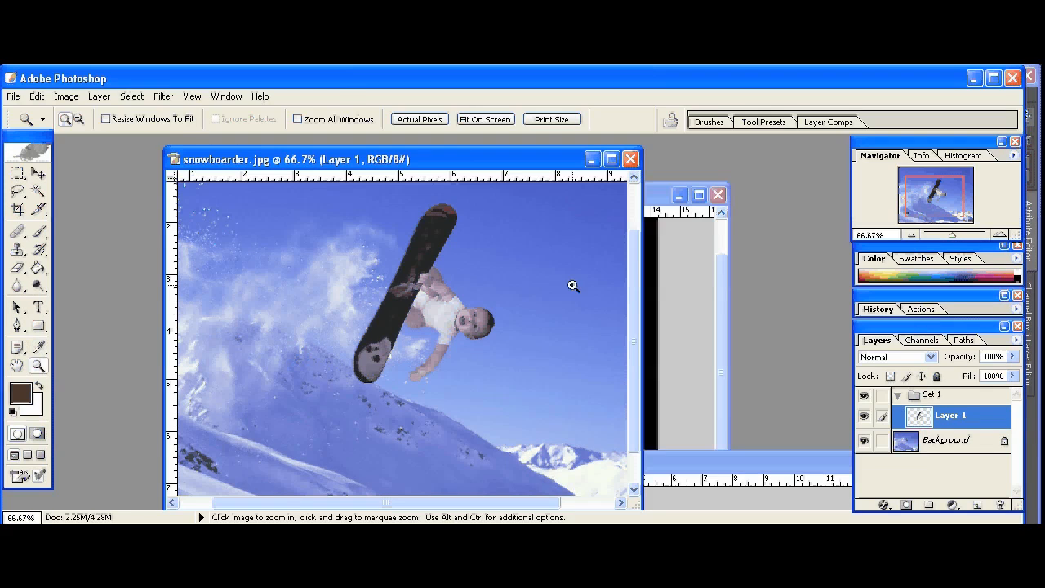
alt+click(451, 308)
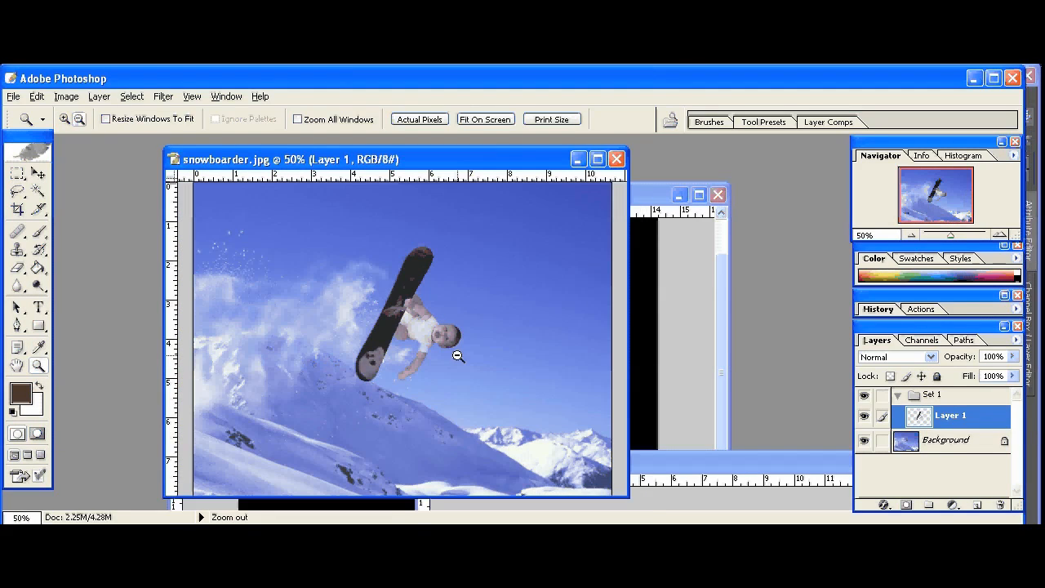
alt+click(421, 347)
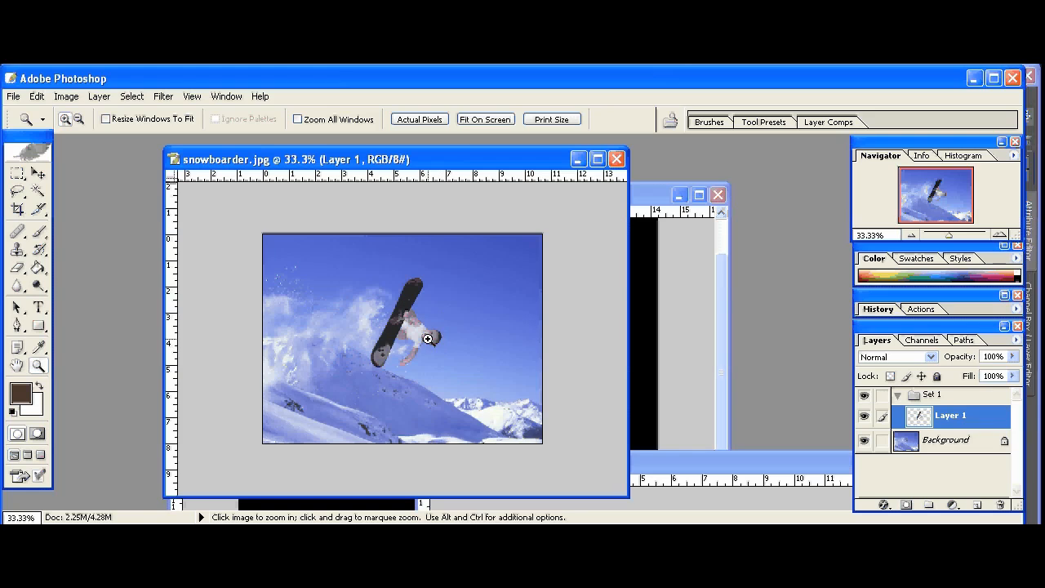
click(432, 347)
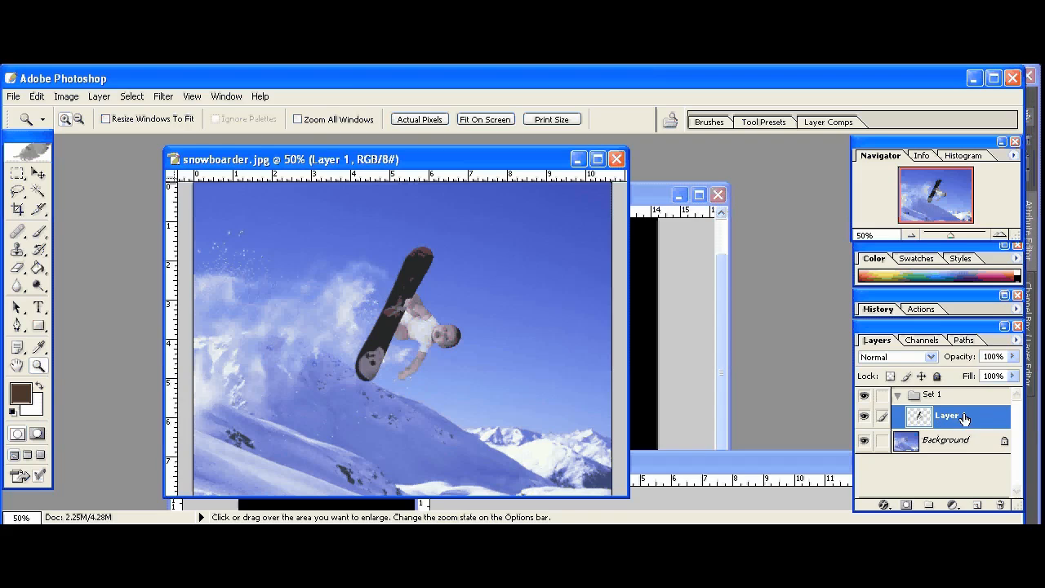
click(99, 97)
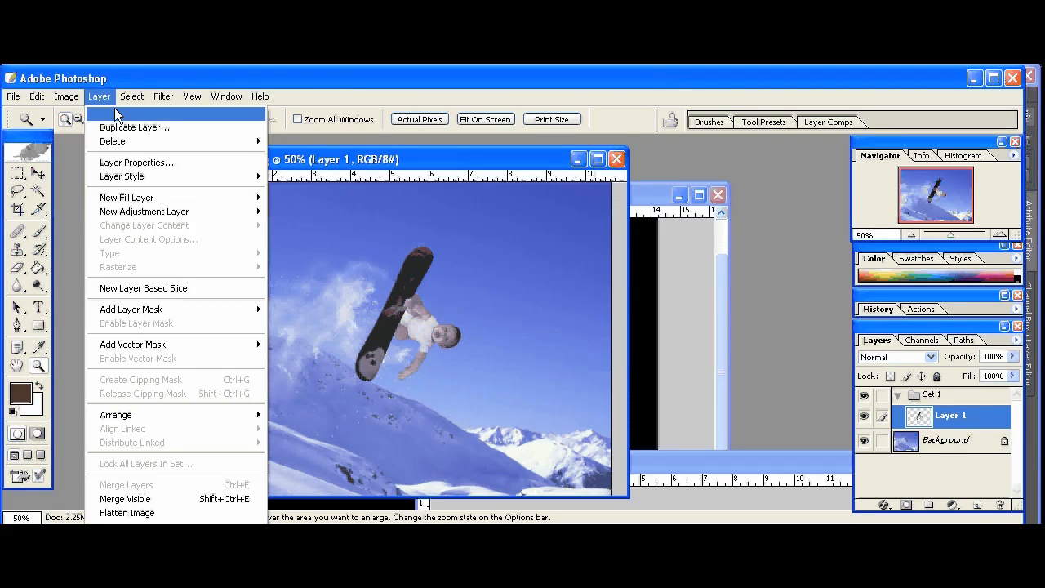
mouse_move(131, 214)
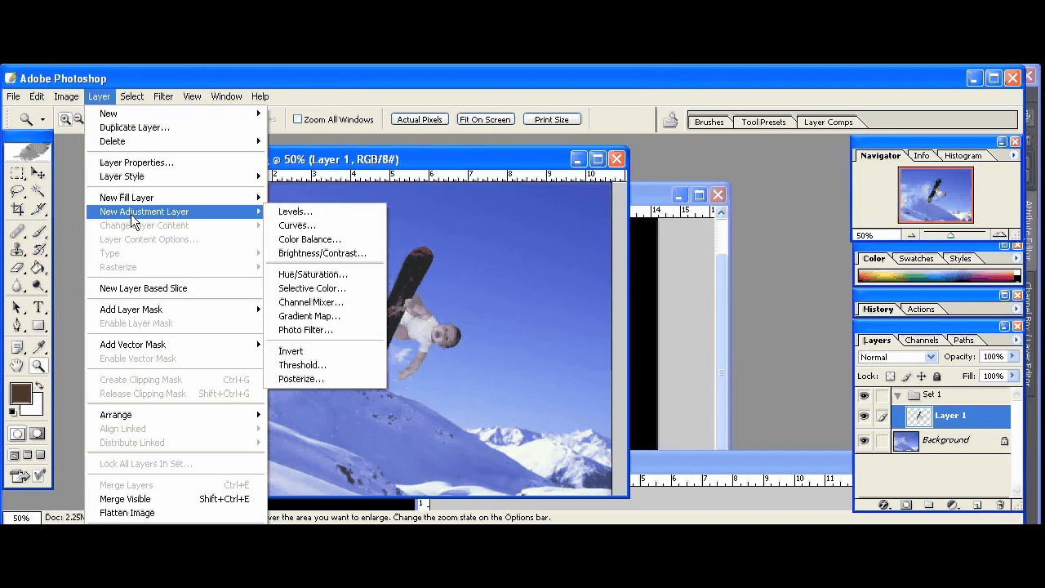
click(311, 226)
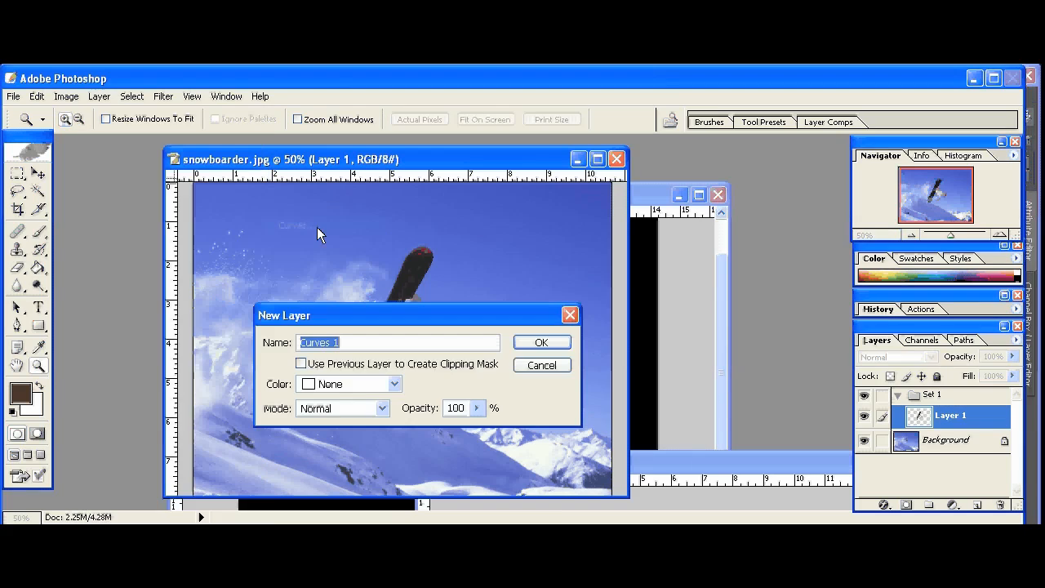
click(541, 343)
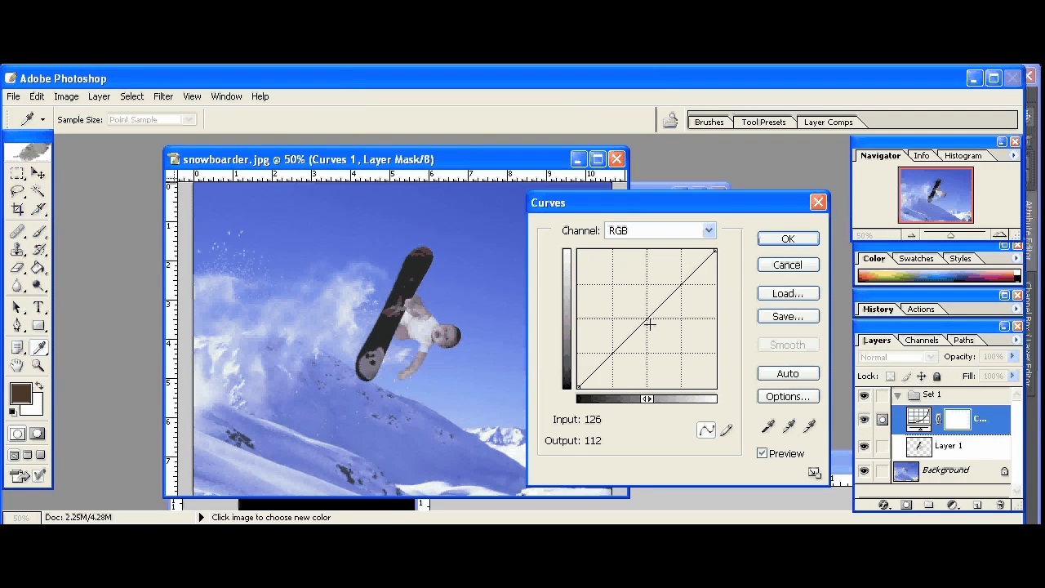
mouse_move(646, 322)
mouse_down()
mouse_move(612, 284)
mouse_move(640, 331)
mouse_up()
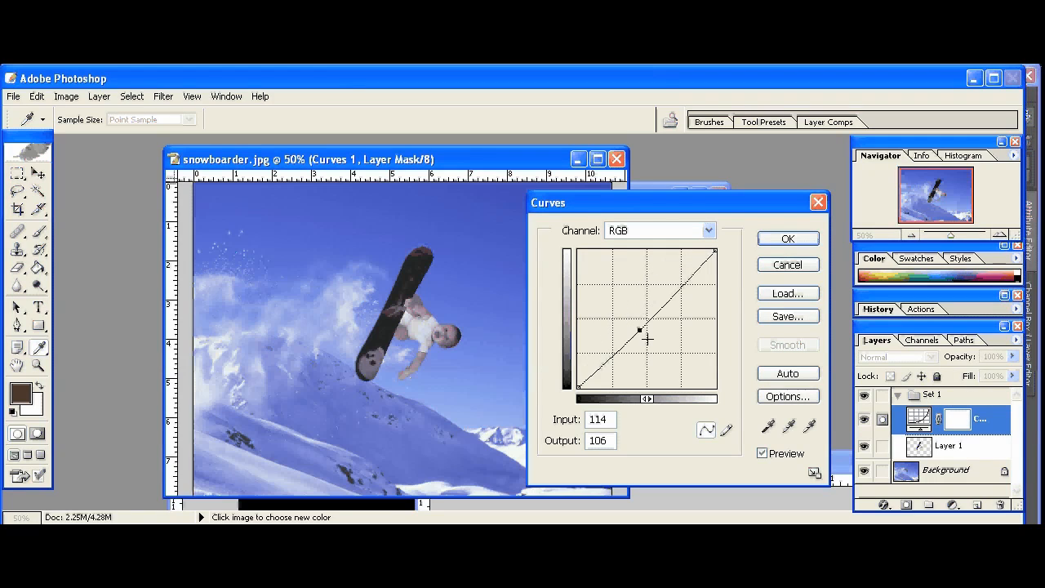
click(786, 265)
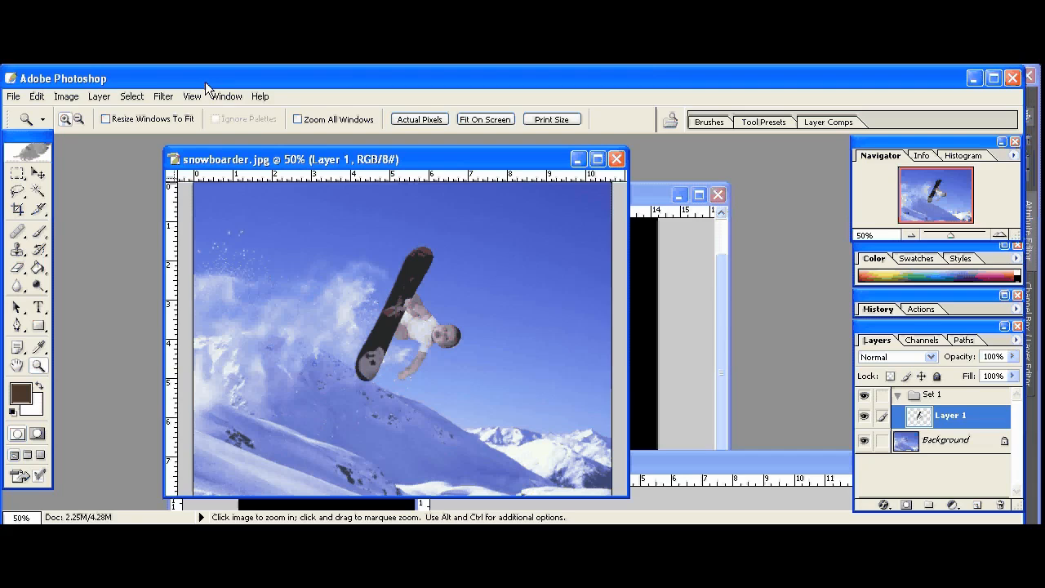
Add a new Curves adjustment layer above Layer 1, using the previous layer as its clipping mask
click(99, 96)
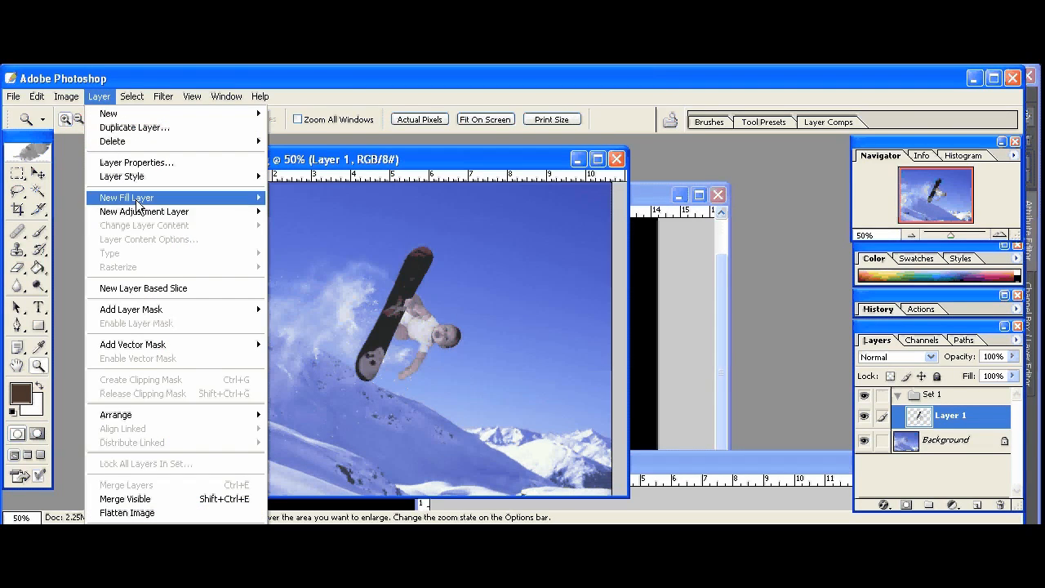
mouse_move(163, 211)
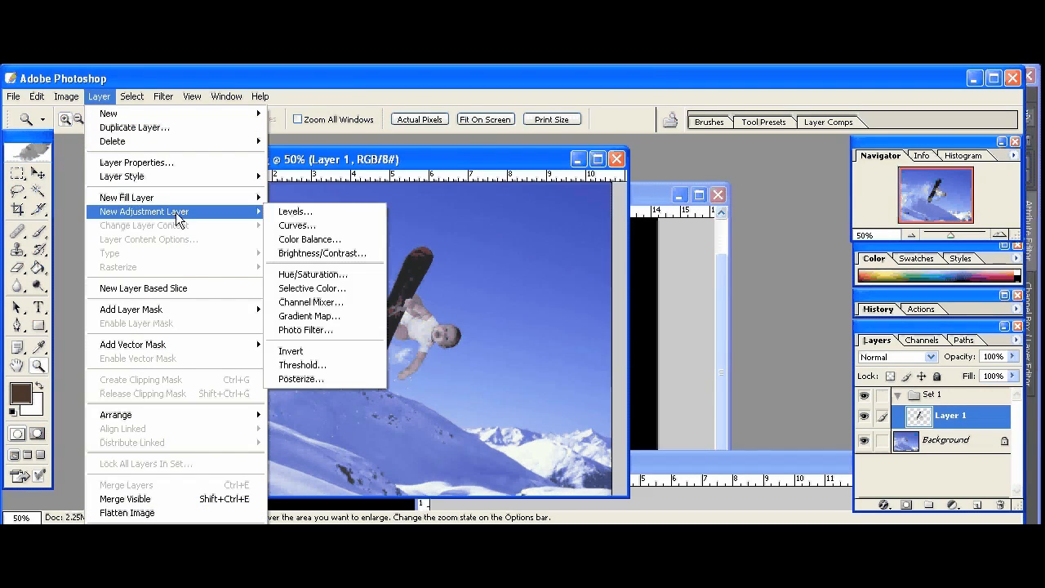
click(298, 226)
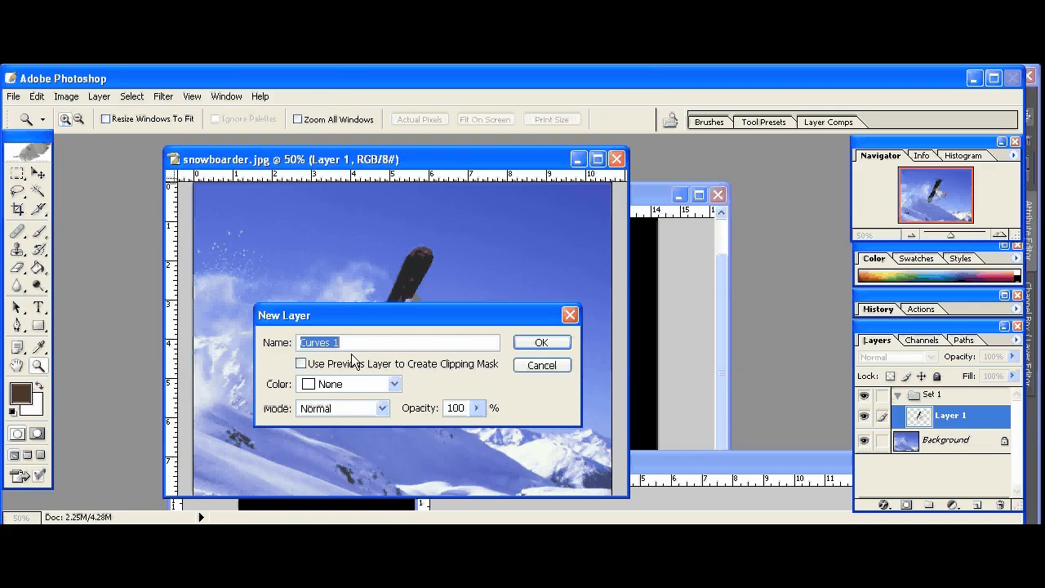
click(301, 364)
click(539, 342)
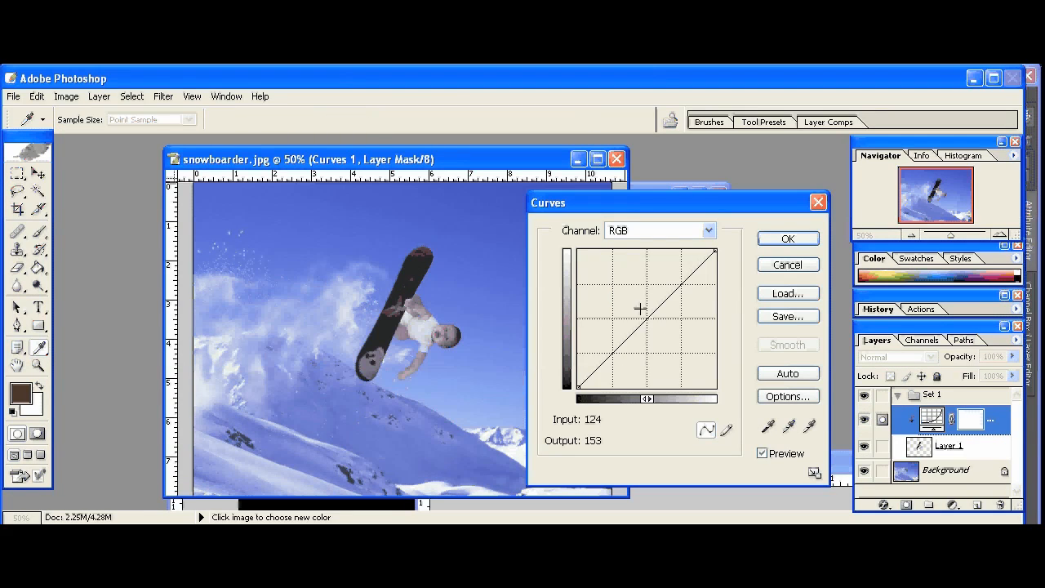
Raise the adjustment layer's RGB curve to input 79, output 152, and toggle the layer's visibility to compare the effect
drag(625, 342, 621, 306)
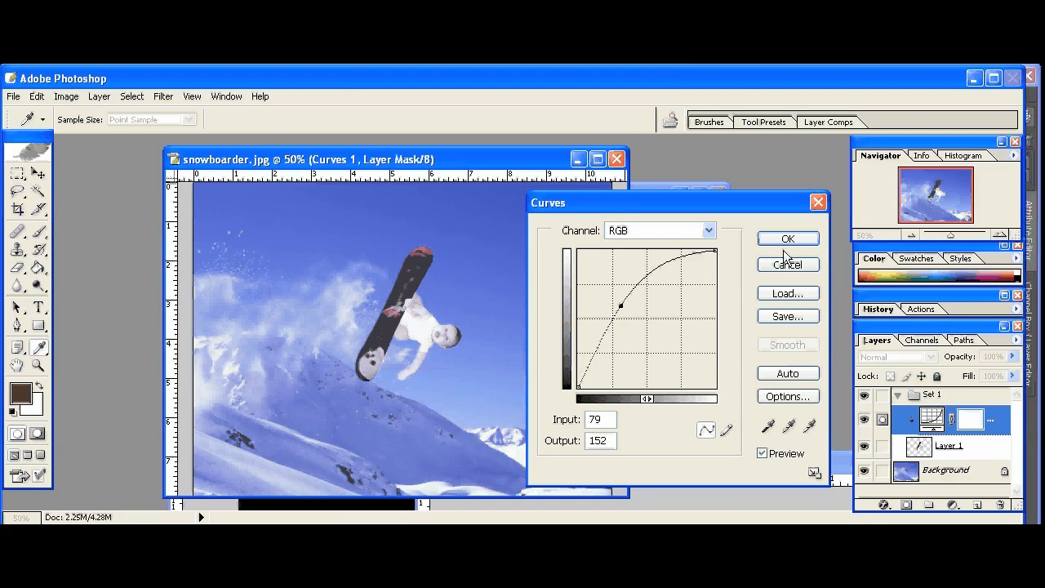
key(Return)
key(z)
click(863, 420)
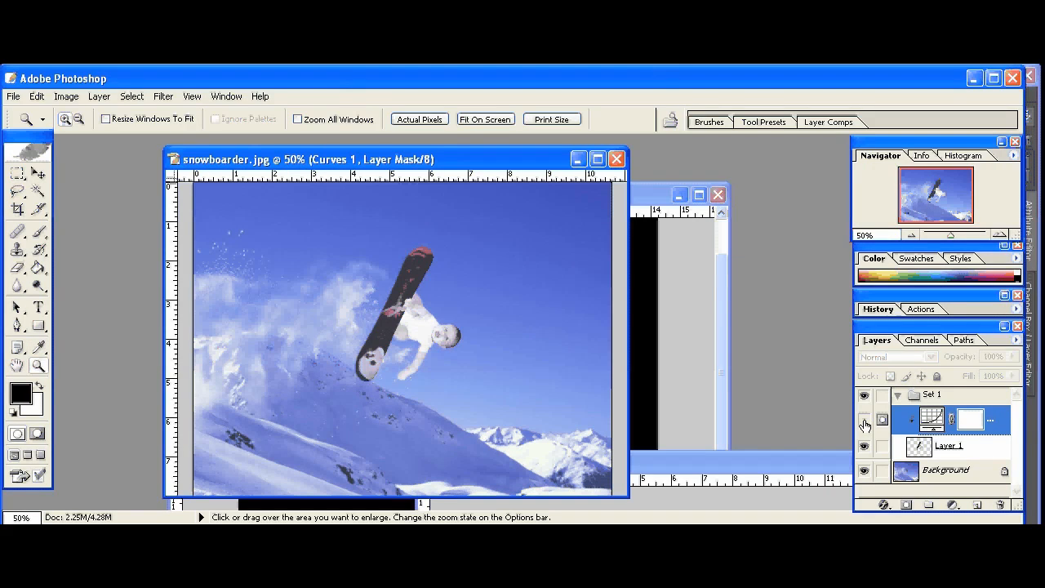
click(864, 421)
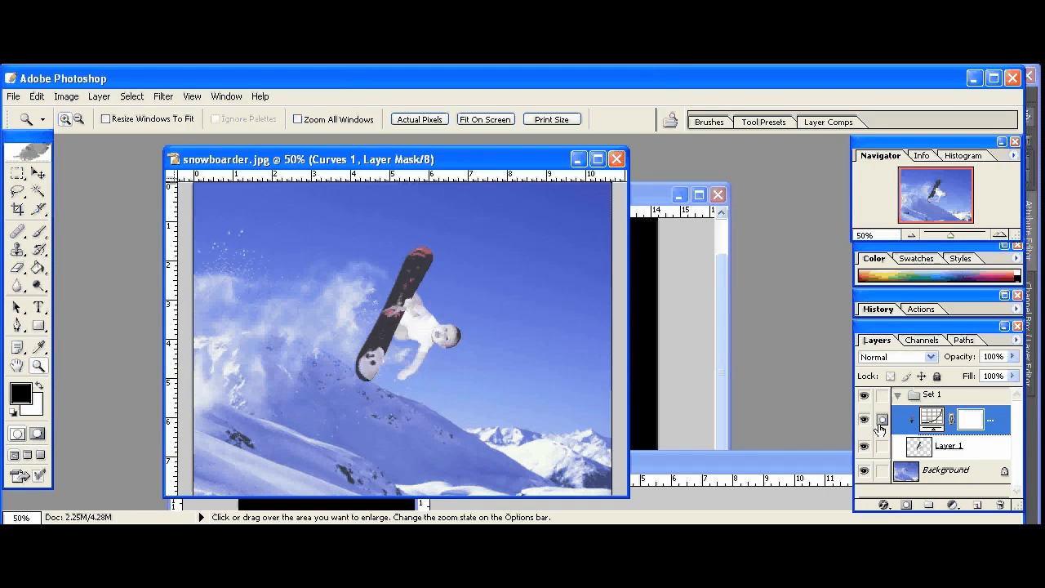
Reopen the Curves adjustment and try the RGB point at input 128, output 129 and the Blue midtones at input 128, output 123
double_click(931, 418)
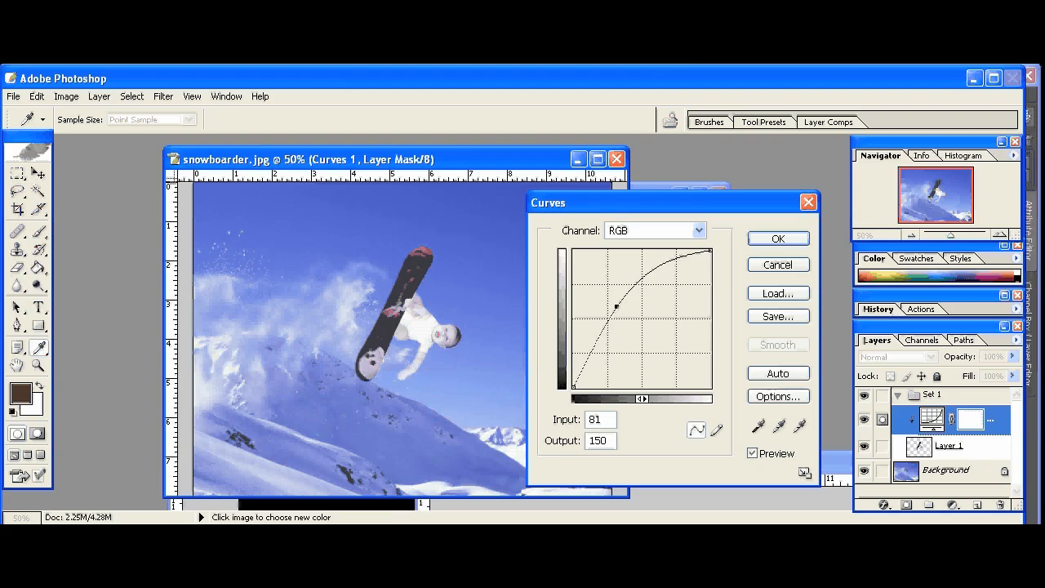
drag(617, 306, 643, 318)
click(647, 235)
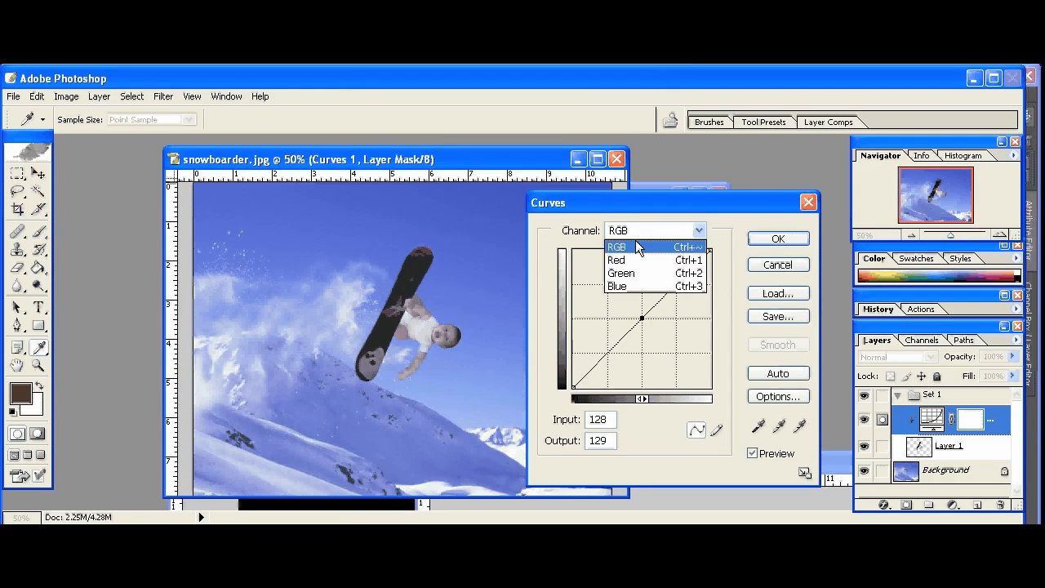
click(631, 286)
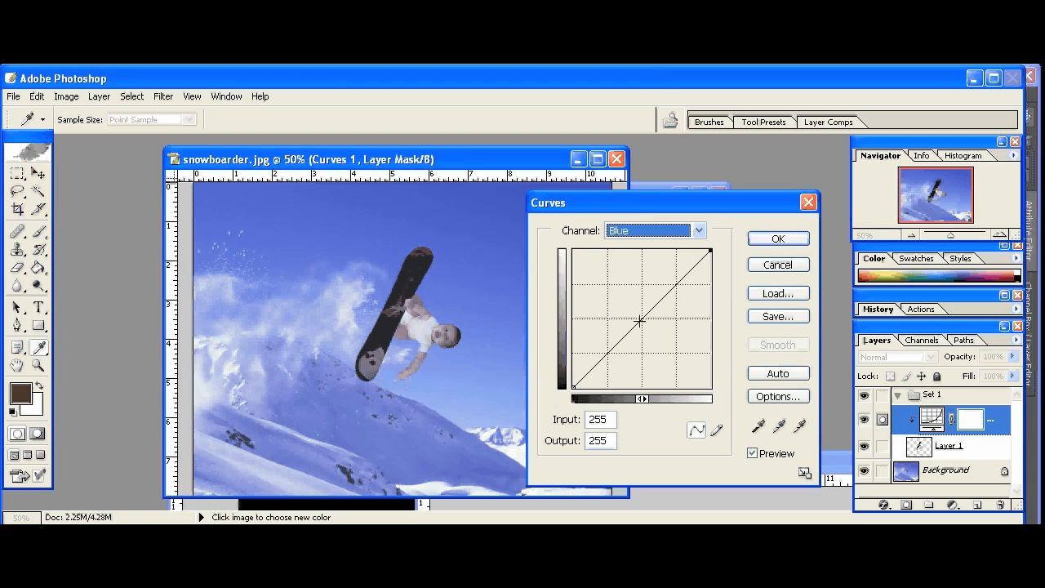
drag(643, 319, 643, 321)
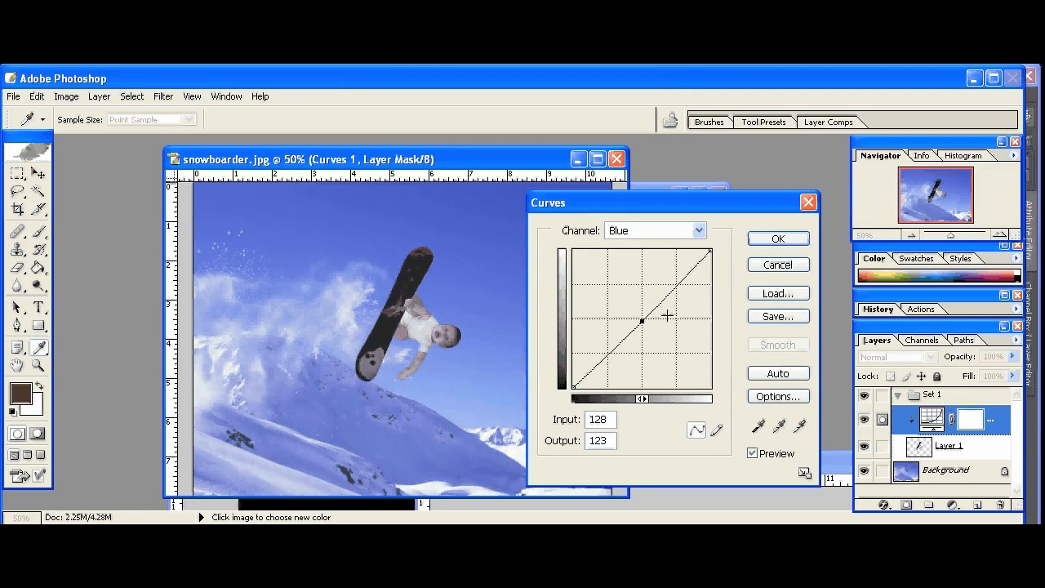
Try moving the black and white endpoints of the composite RGB curve, and discard all edits made since reopening the Curves adjustment
click(638, 234)
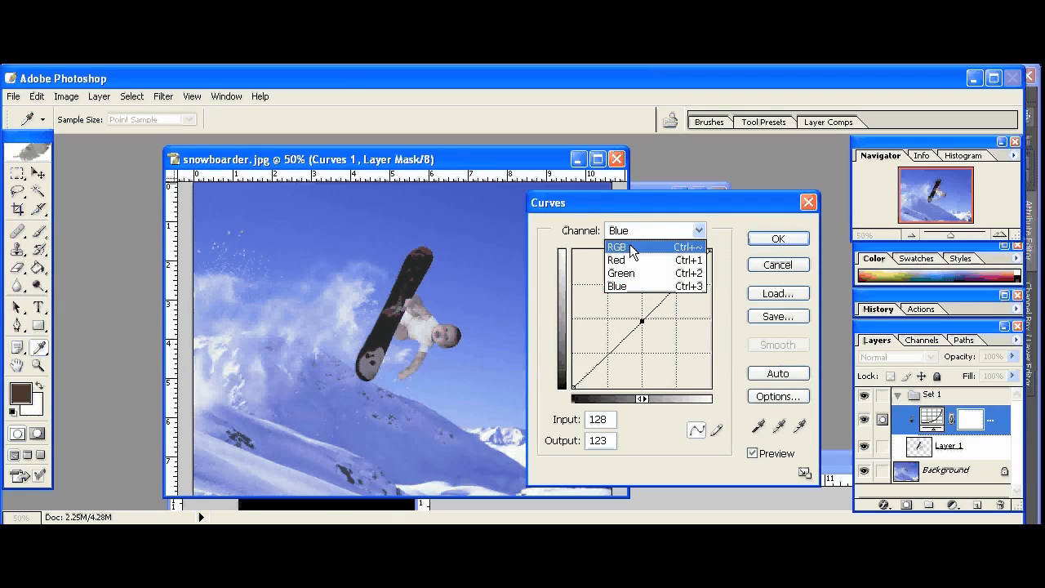
click(635, 243)
click(637, 234)
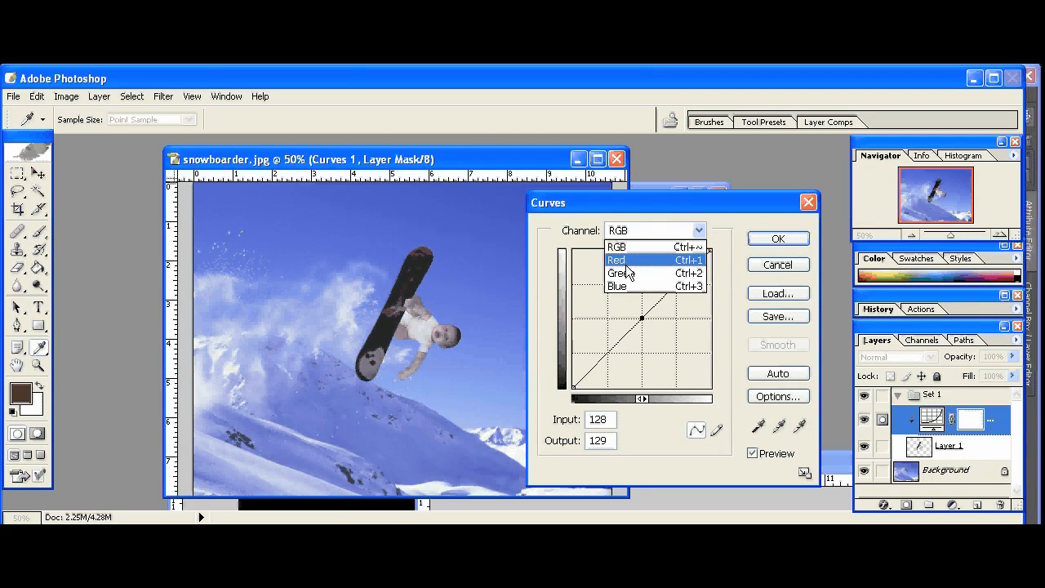
click(625, 247)
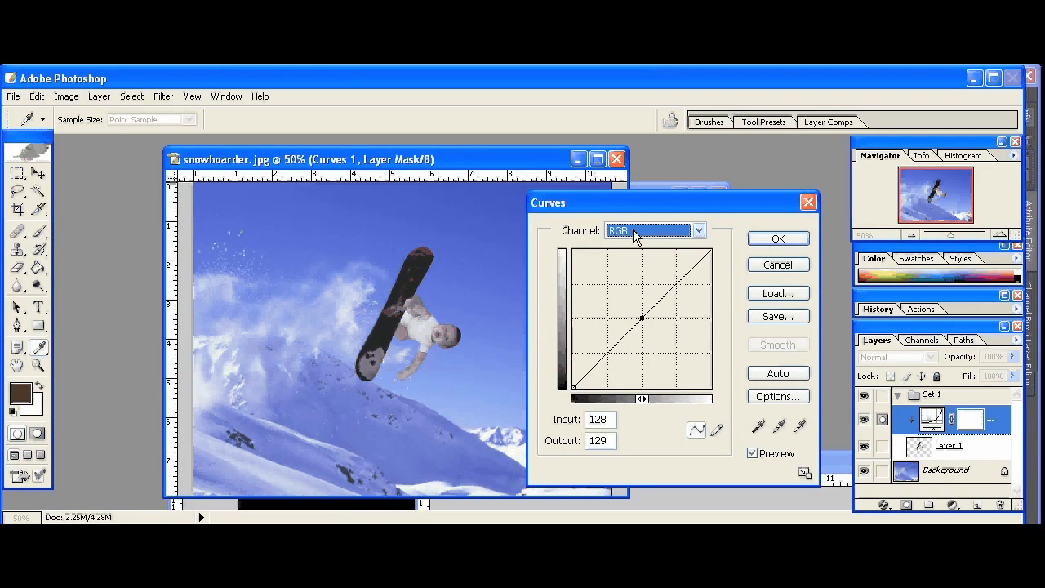
mouse_move(576, 391)
mouse_down()
mouse_move(622, 400)
mouse_move(615, 386)
mouse_move(573, 388)
mouse_up()
mouse_move(710, 249)
mouse_down()
mouse_move(674, 250)
mouse_move(712, 249)
mouse_move(721, 299)
mouse_move(714, 249)
mouse_up()
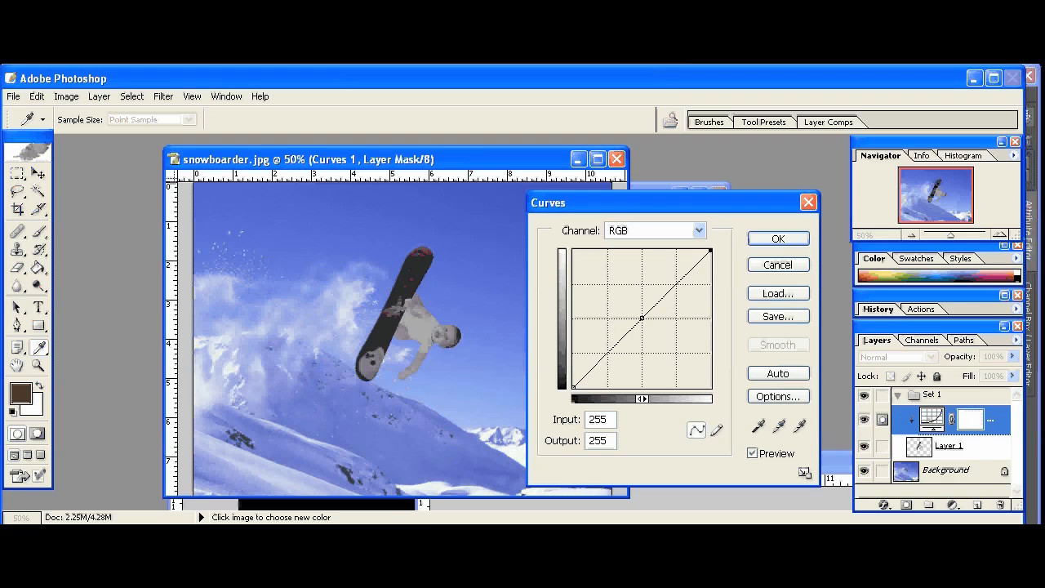
click(779, 265)
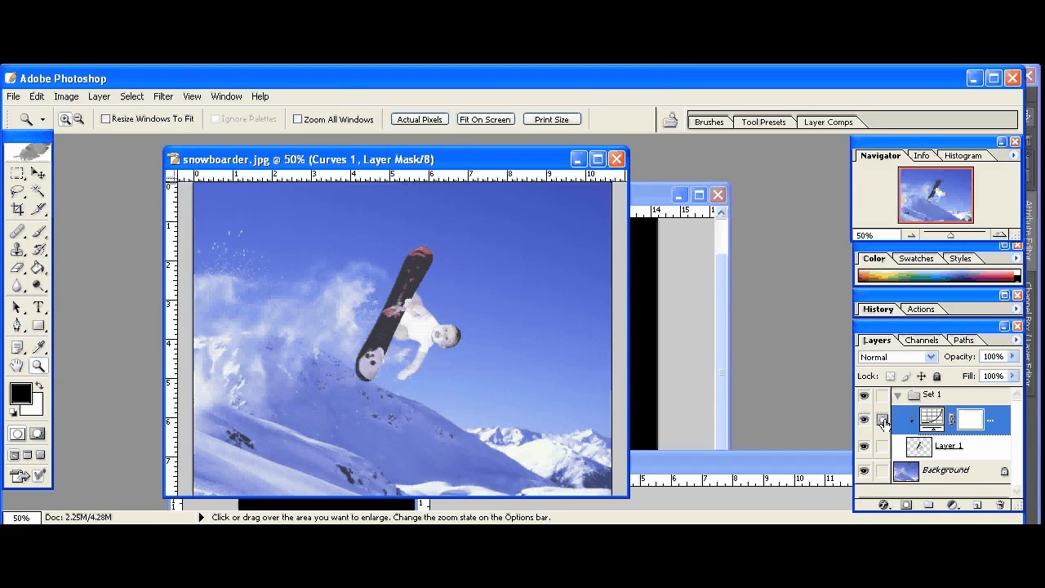